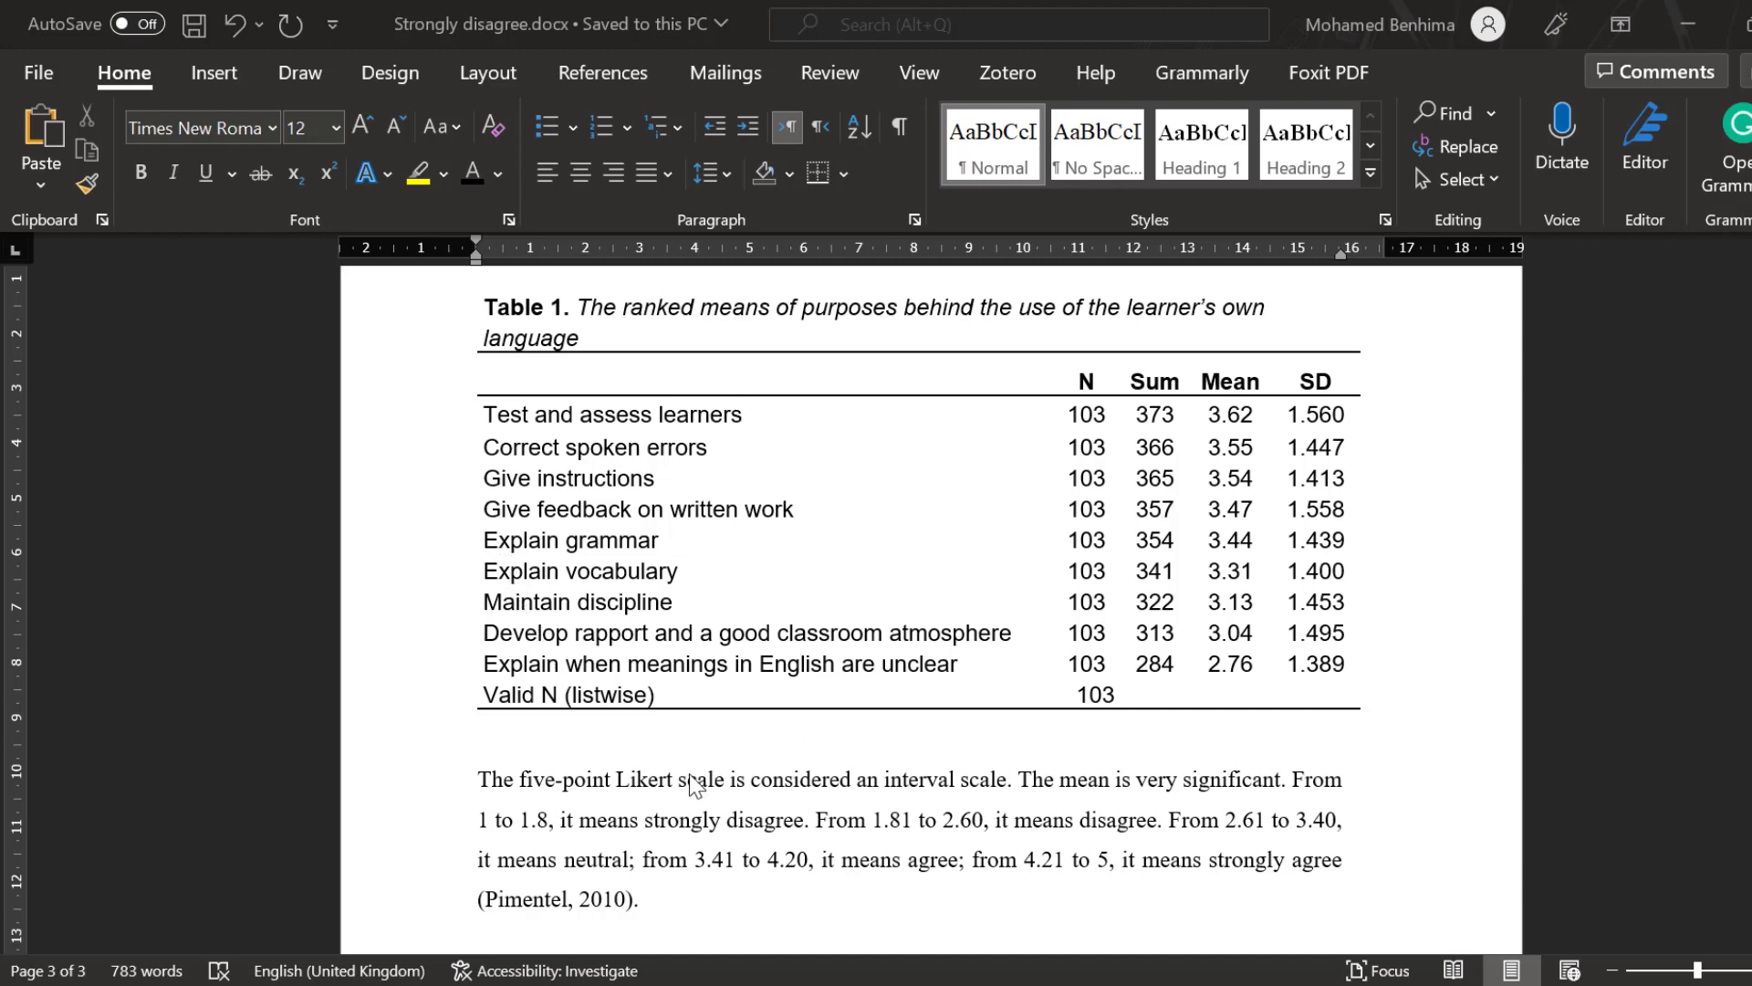
- Select Table 1's item names column and its Mean values to review the ranking
scroll(694, 767, "down", 1)
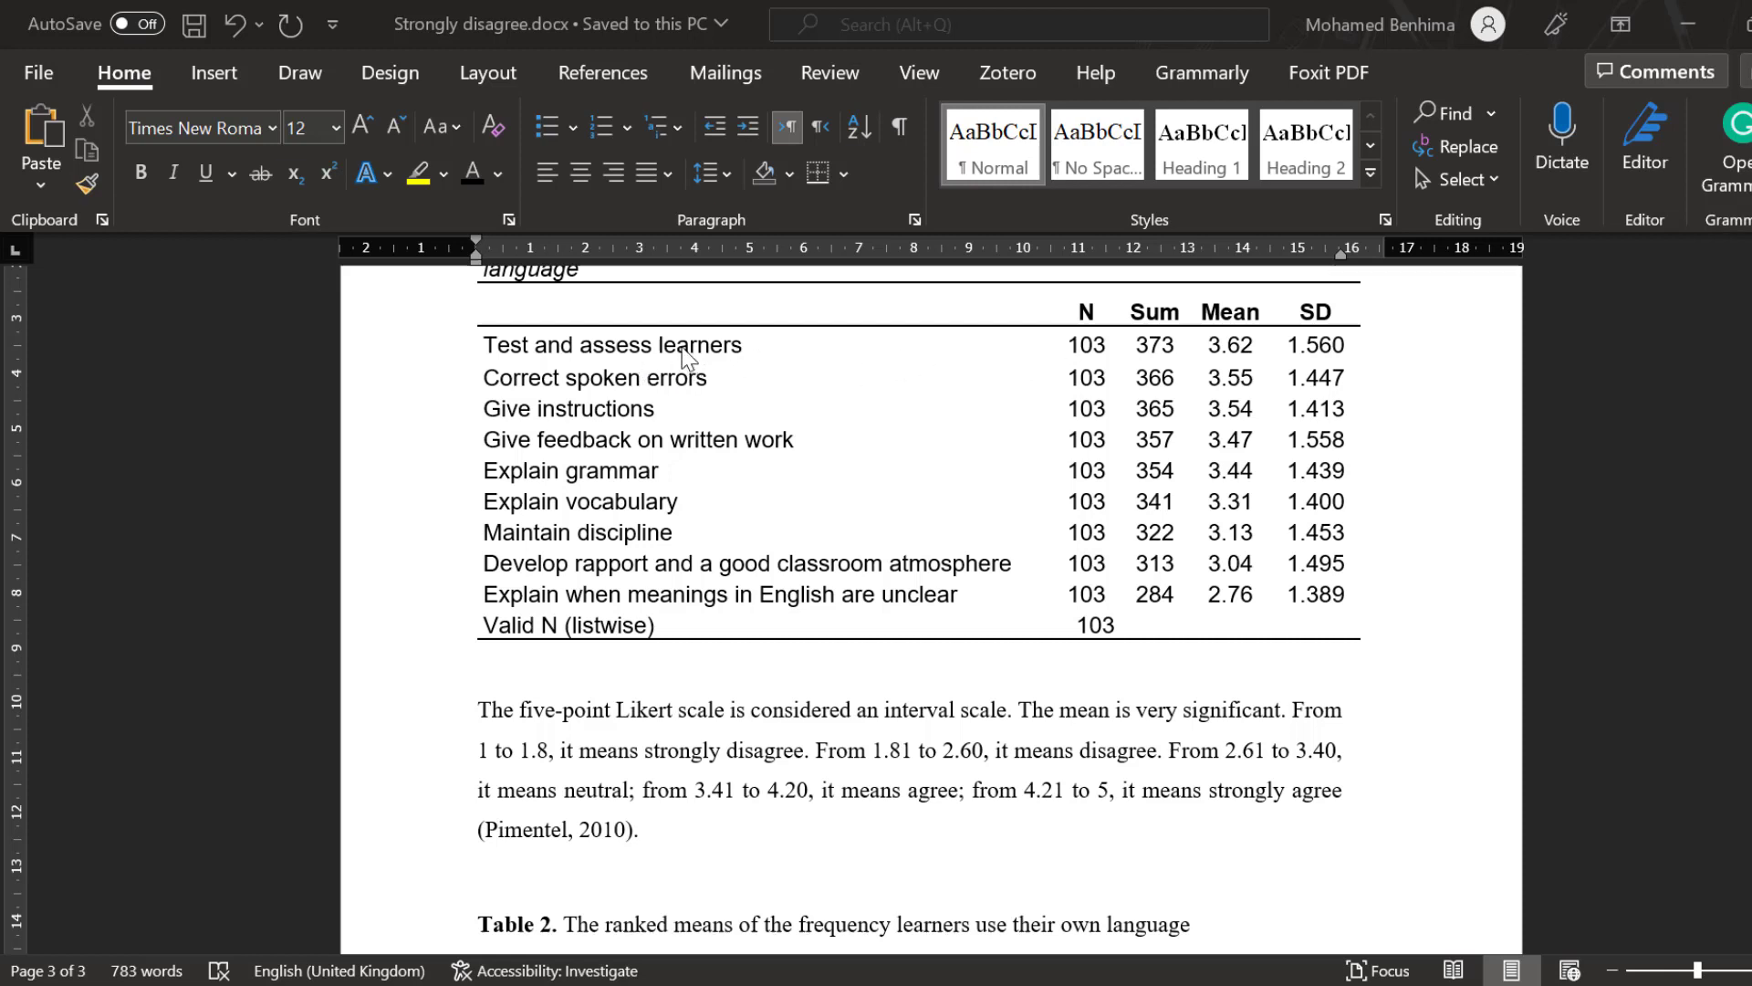
left_click_drag(673, 344, 683, 597)
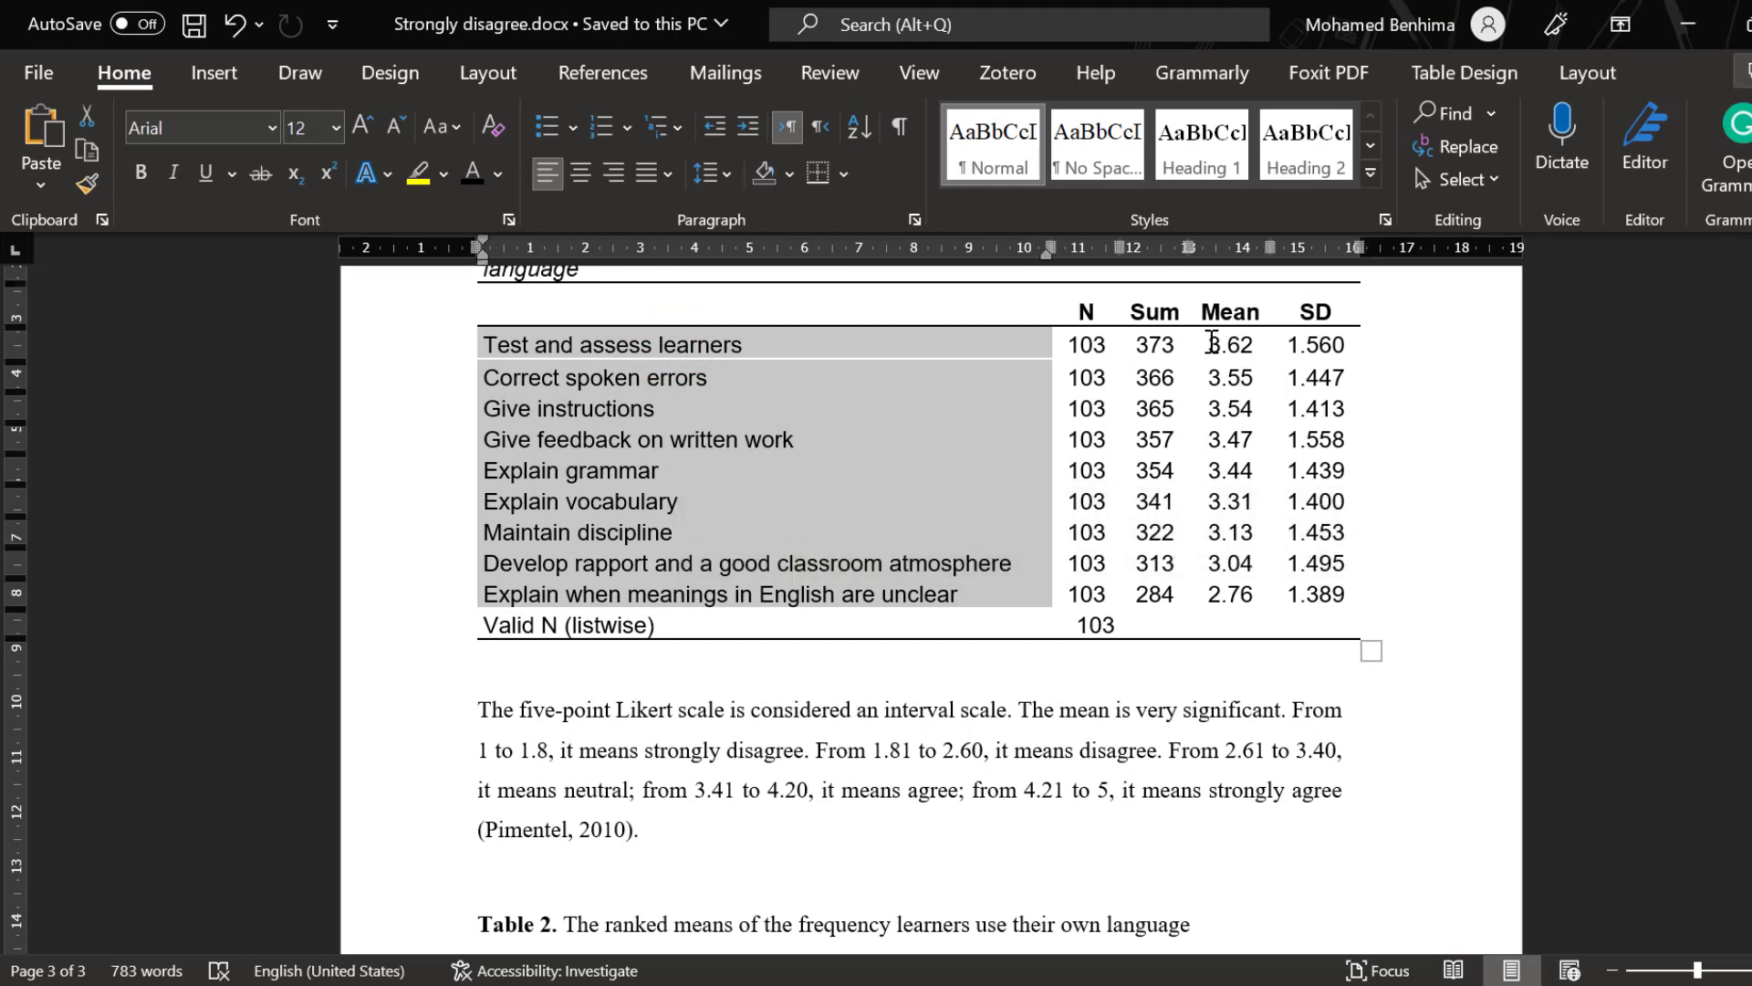
left_click_drag(1208, 341, 1210, 584)
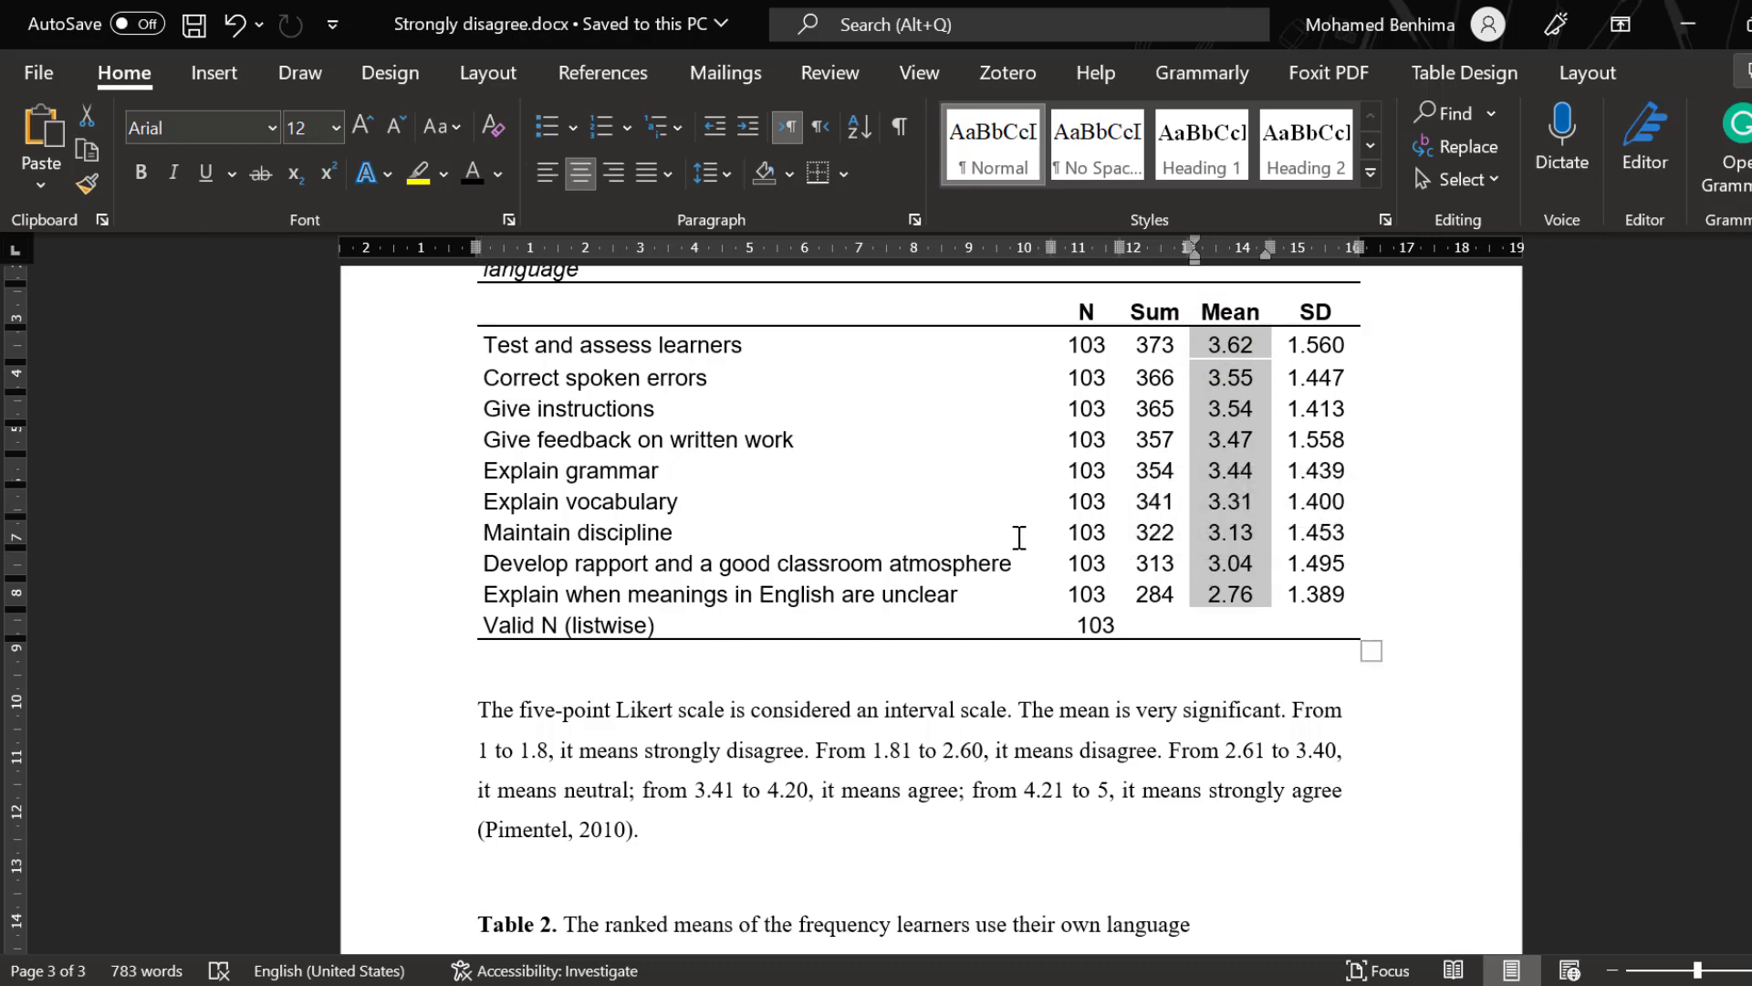
scroll(964, 531, "up", 3)
scroll(747, 528, "down", 3)
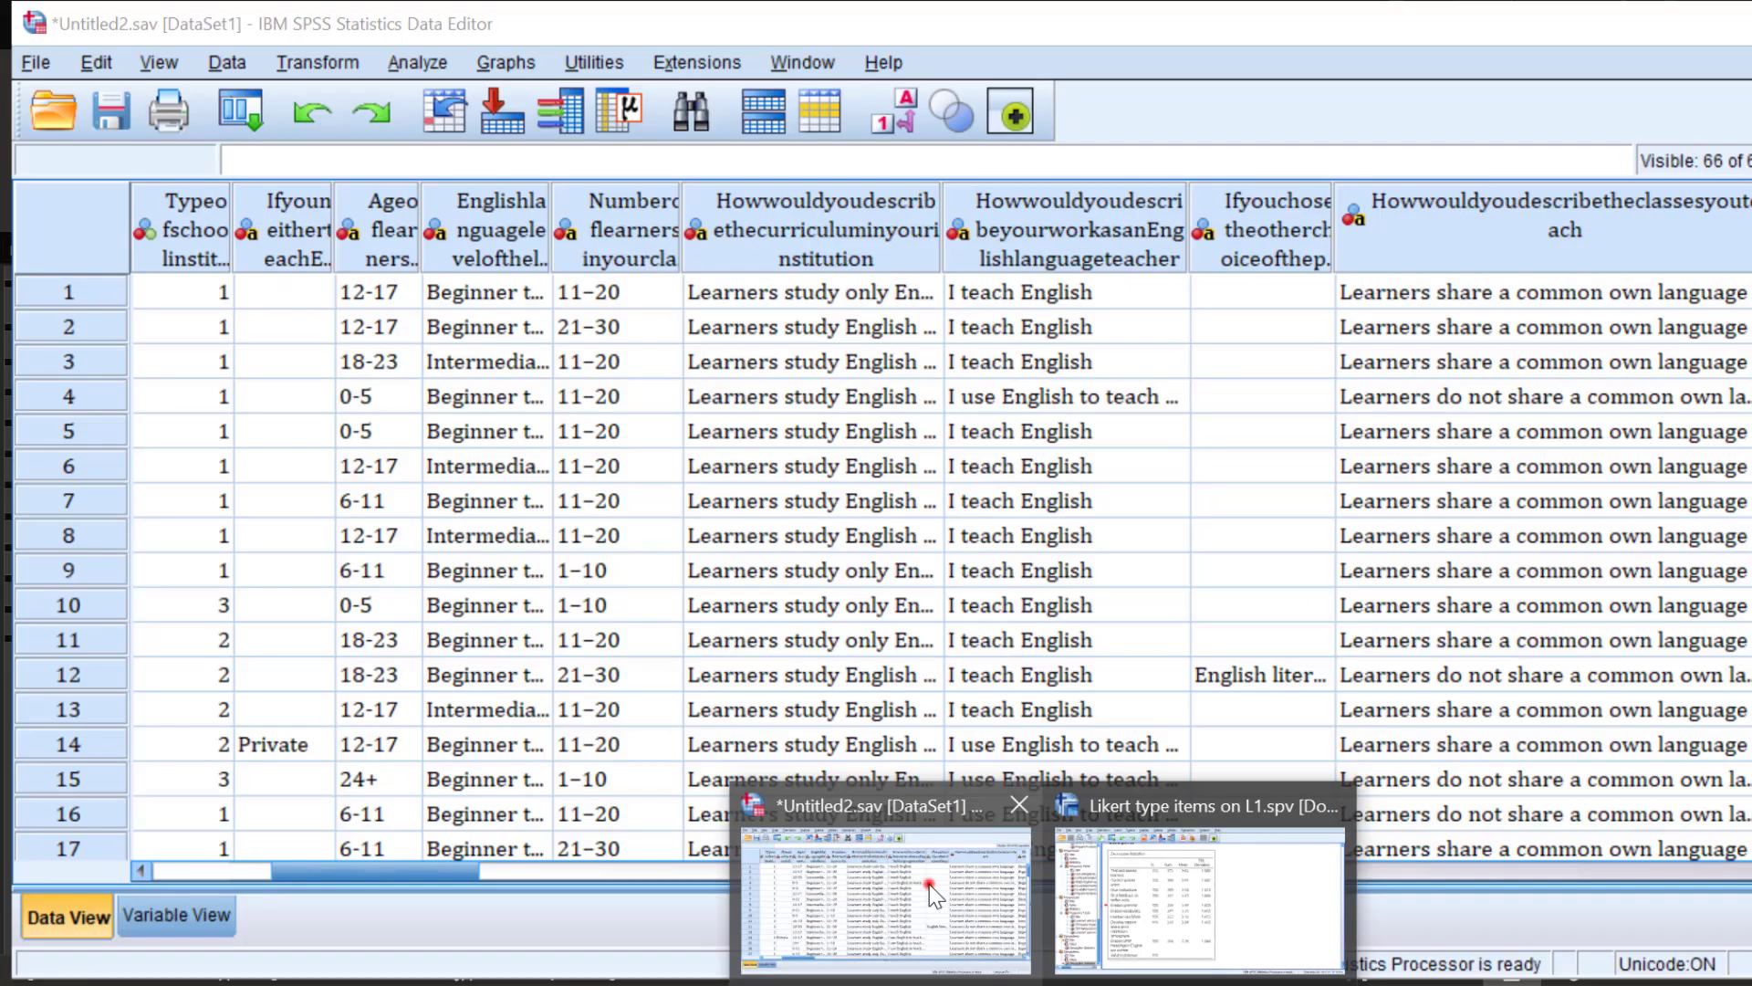
- In SPSS, switch to Variable View and open Analyze > Descriptive Statistics > Descriptives
left_click(929, 886)
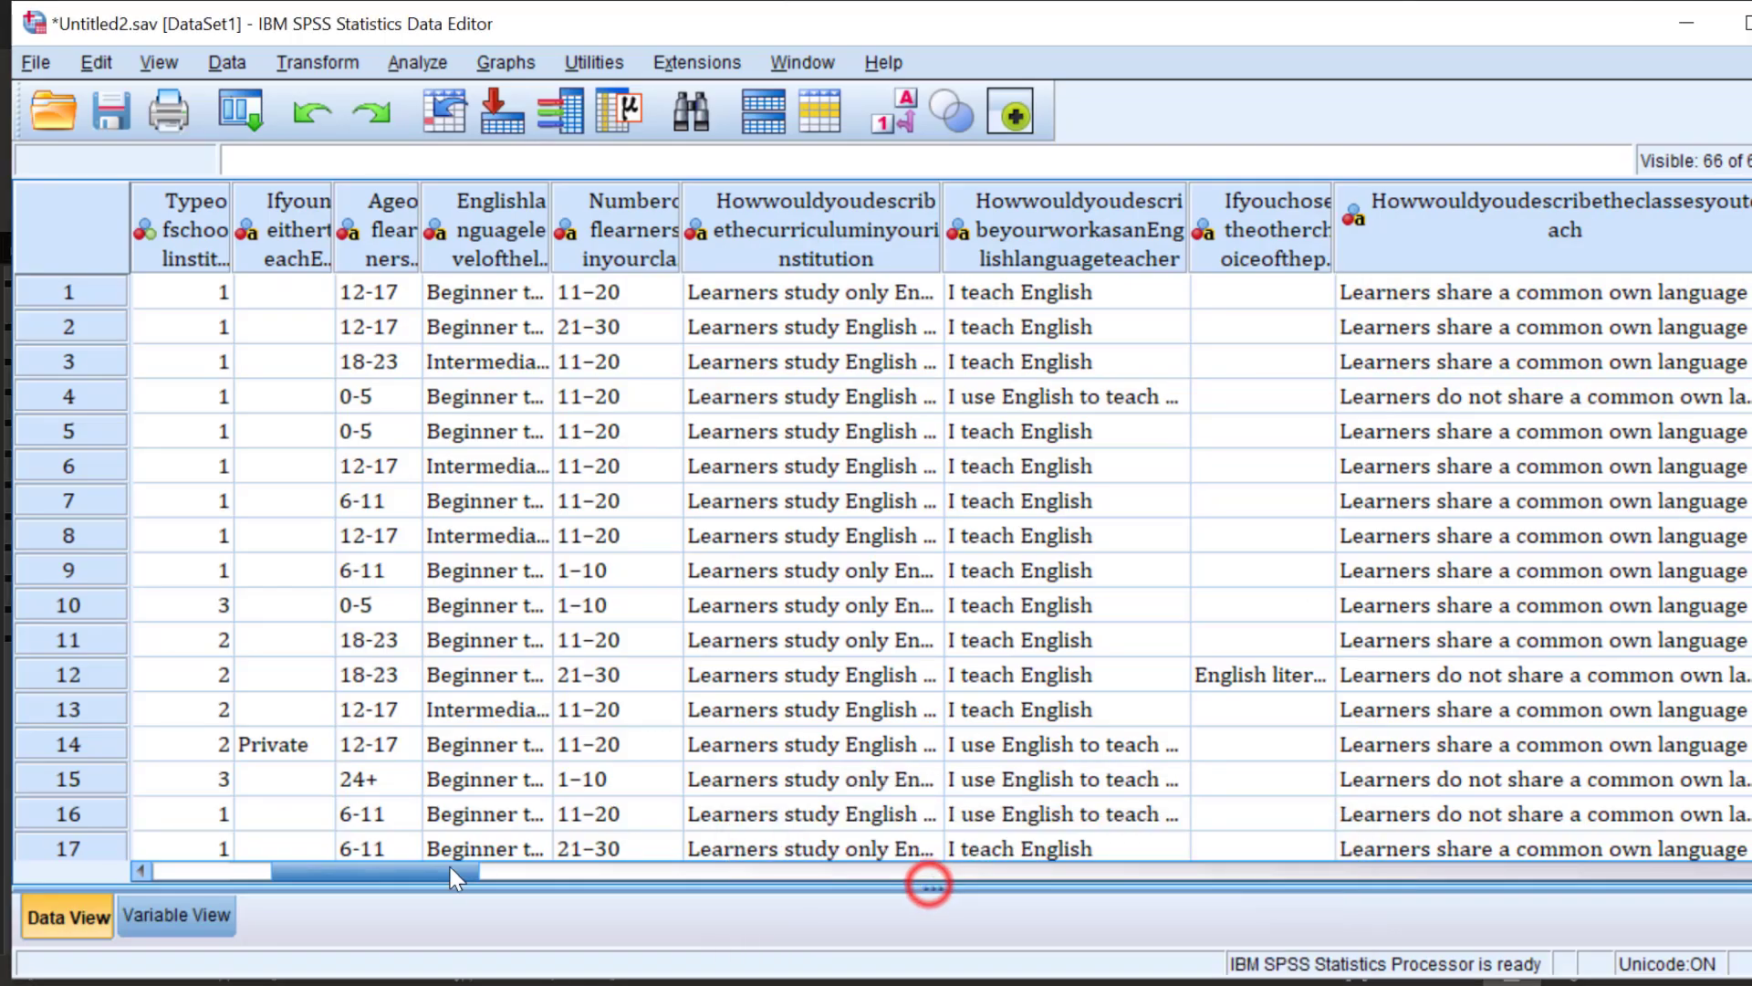
left_click(211, 923)
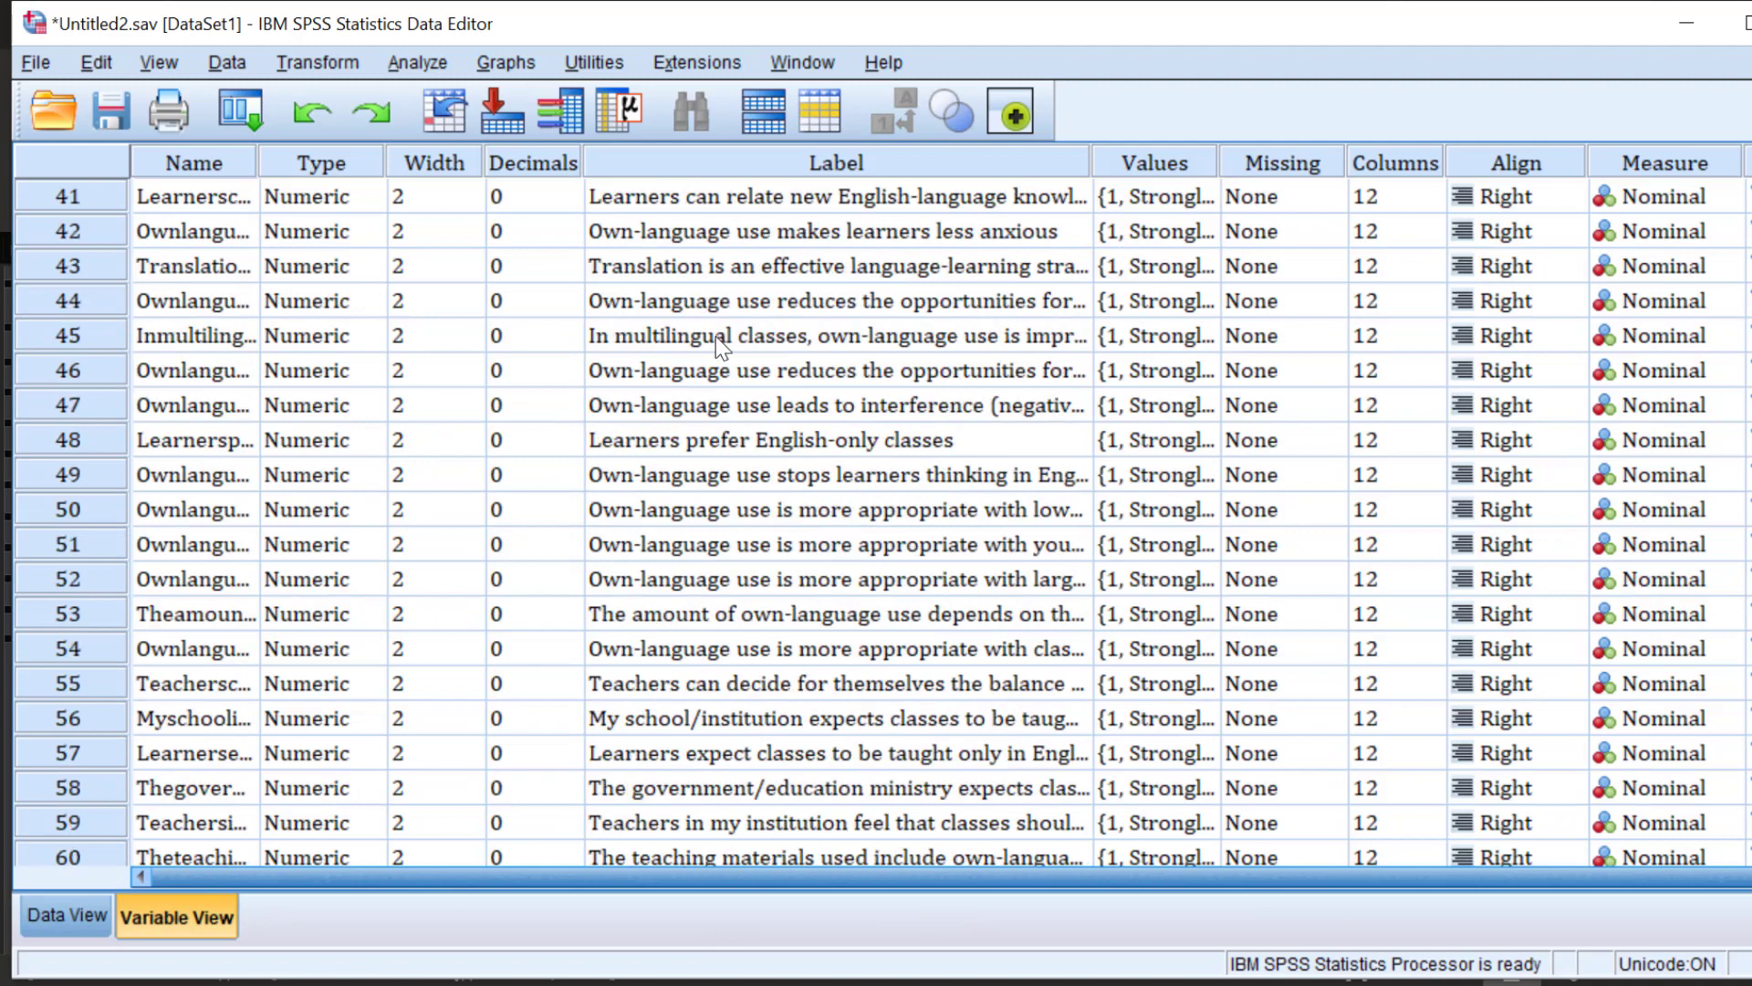
left_click(420, 67)
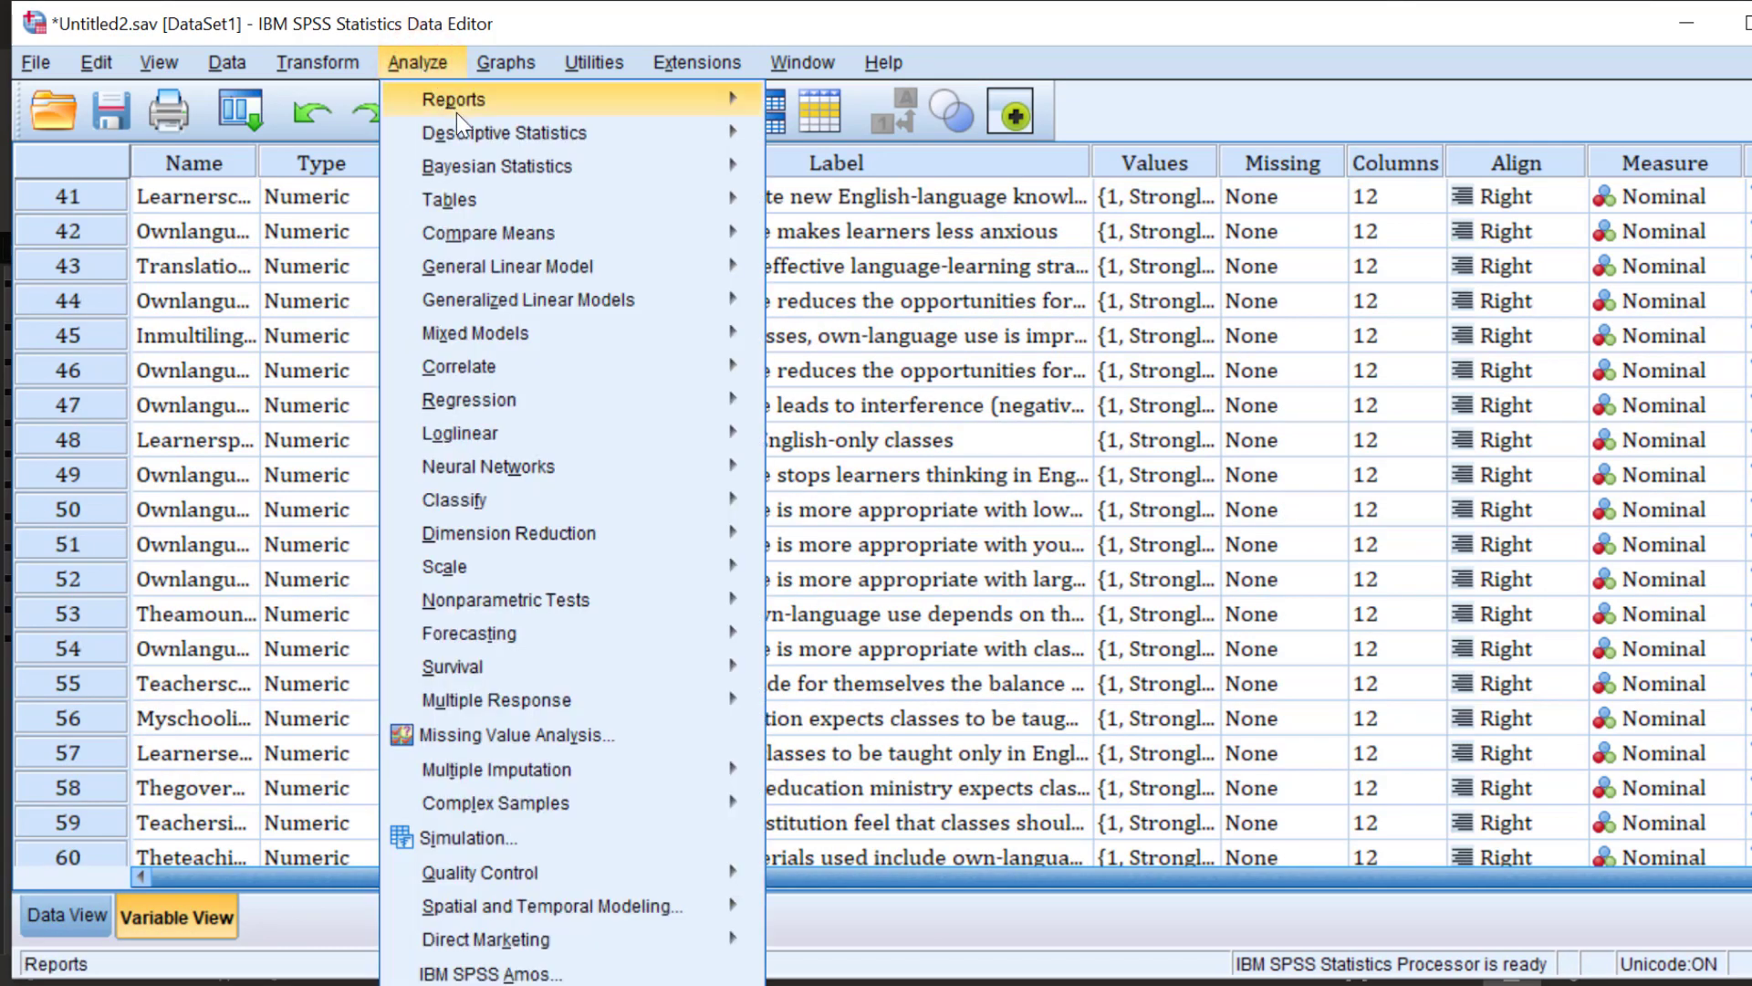
mouse_move(473, 132)
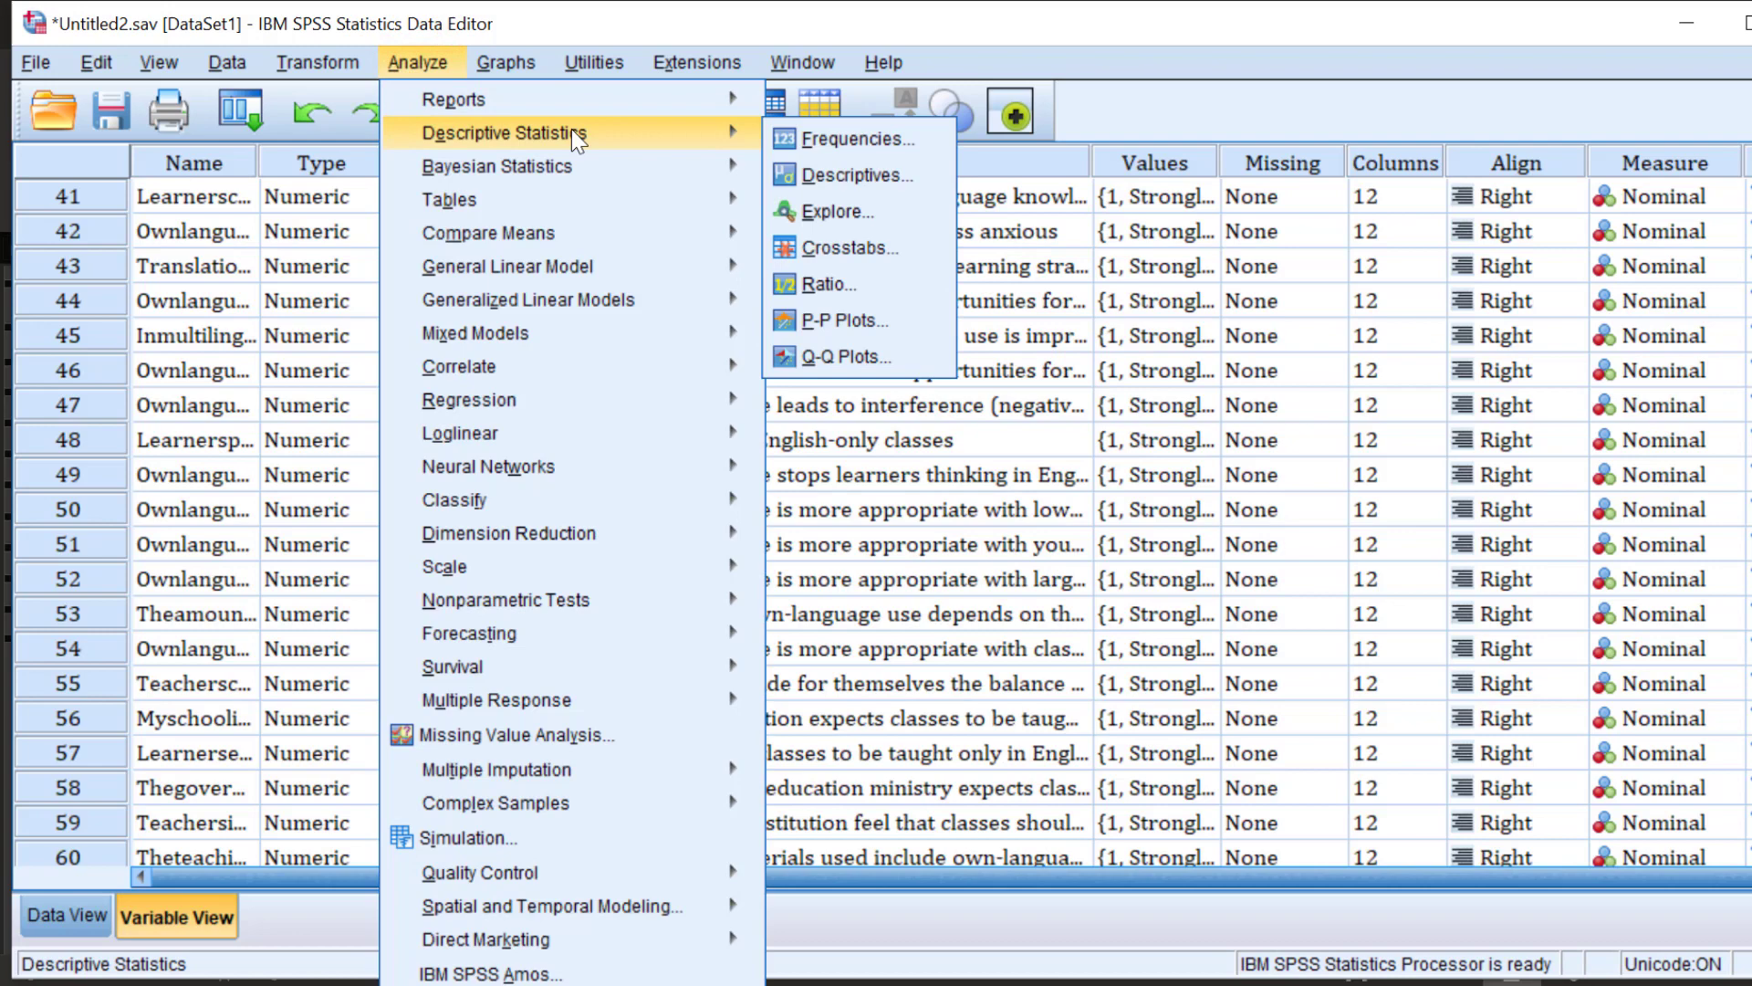
left_click(832, 175)
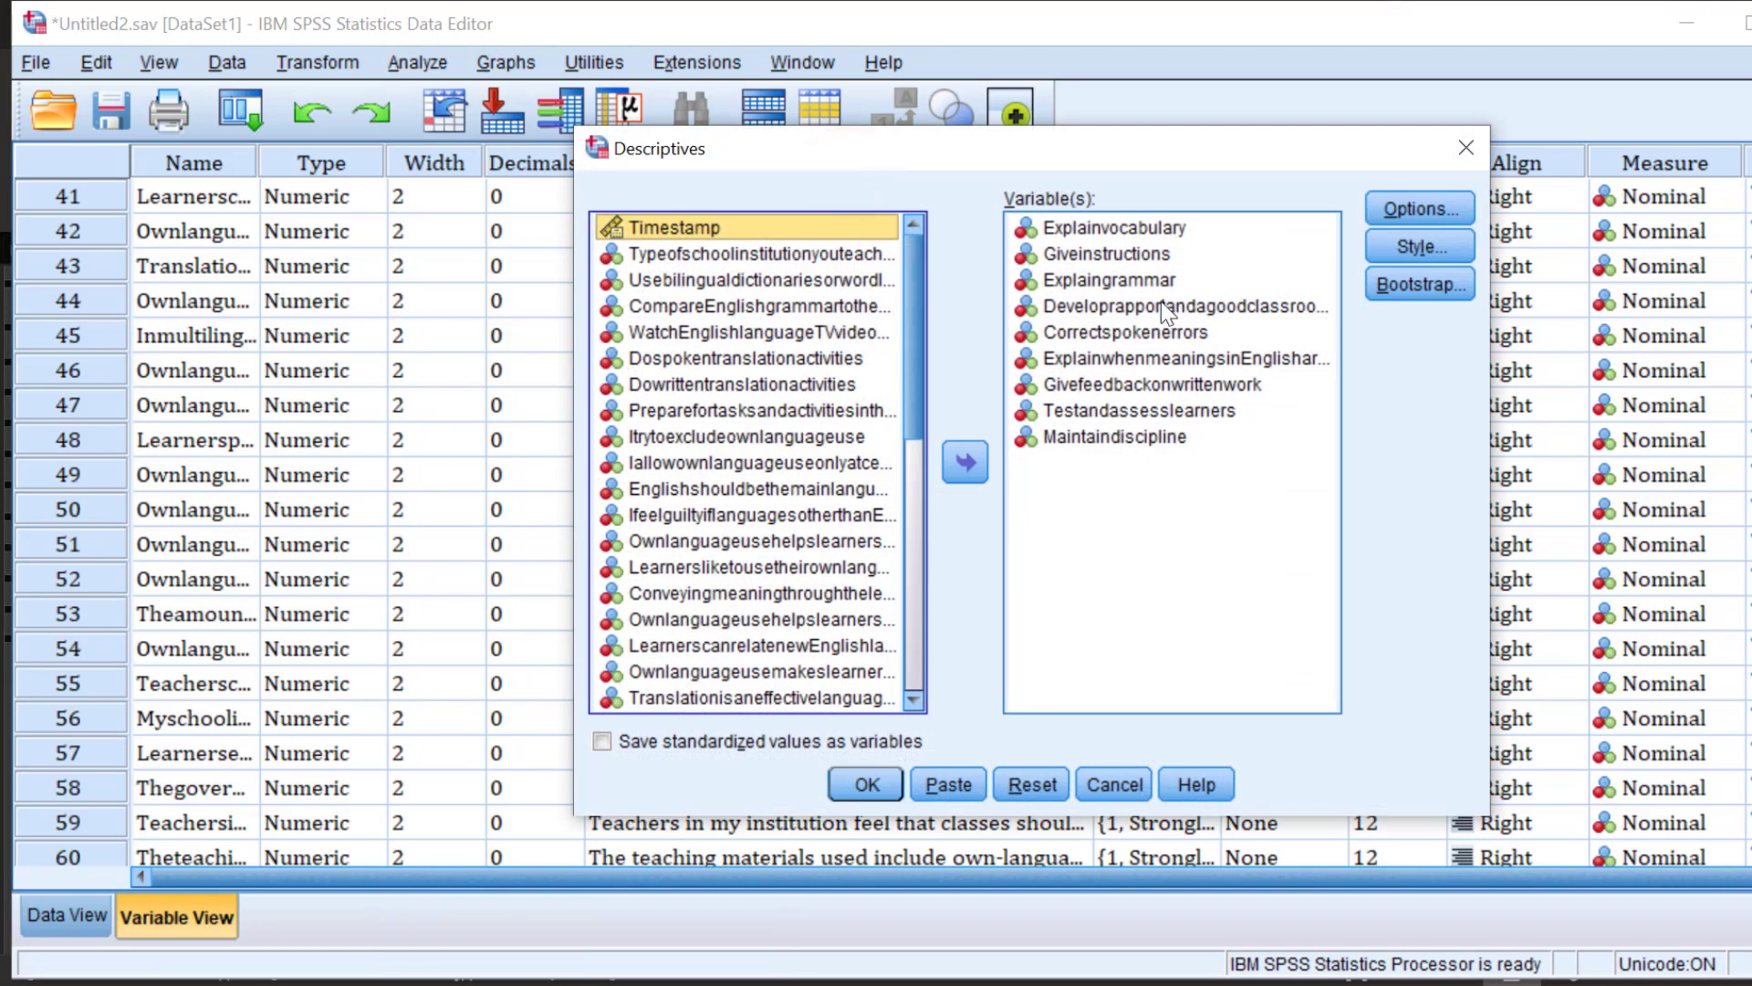
- Replace the nine old variables with the eleven items Usebilingualdictionariesorwordlists through Ownlanguageusehelpslearnersex
left_click(1063, 439)
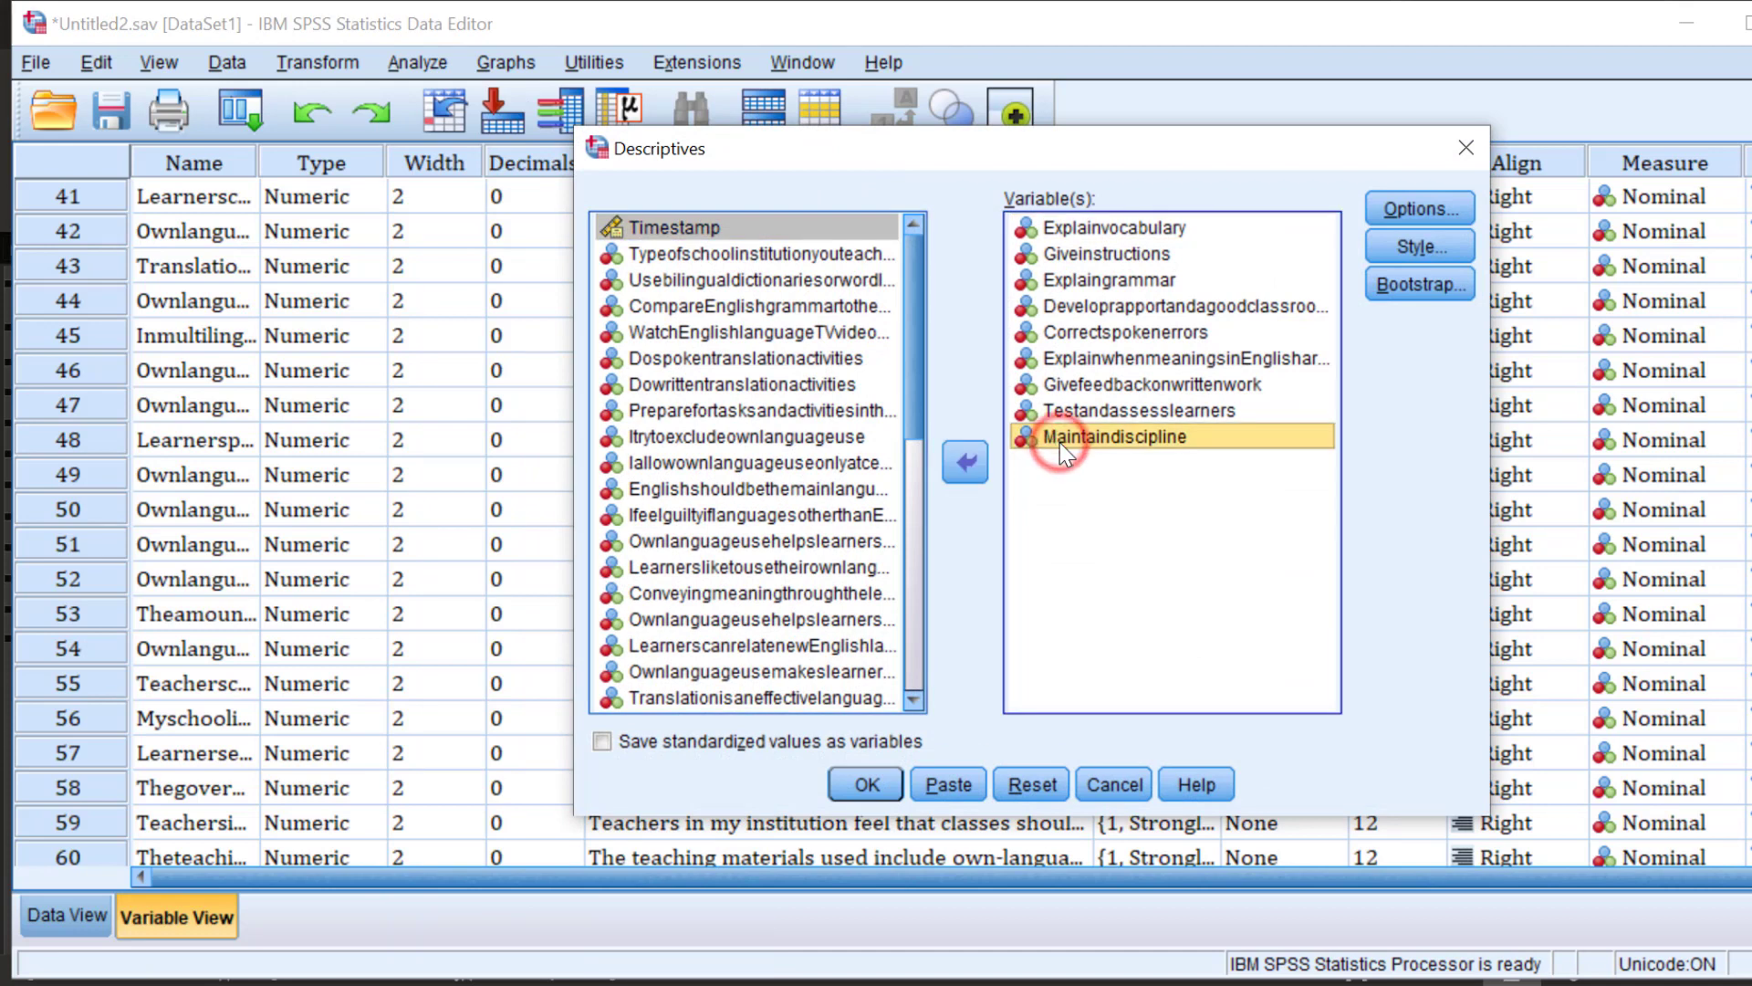
left_click(1073, 227, "shift")
left_click(975, 462)
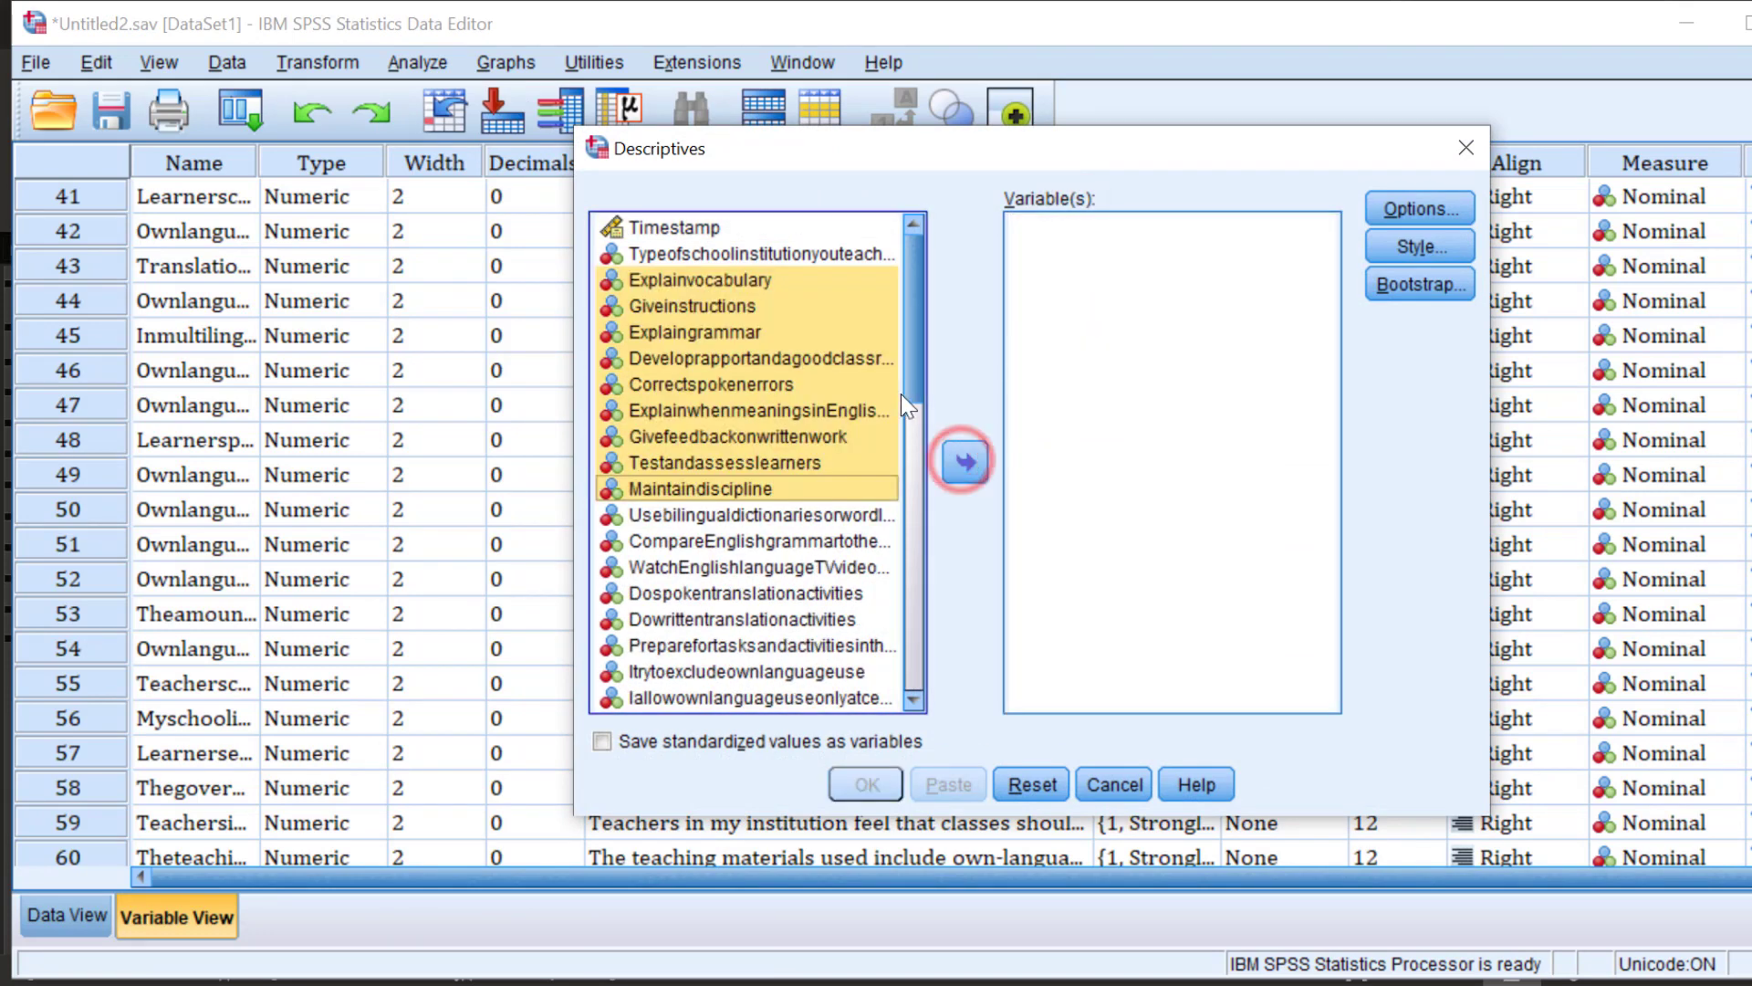
left_click(726, 516)
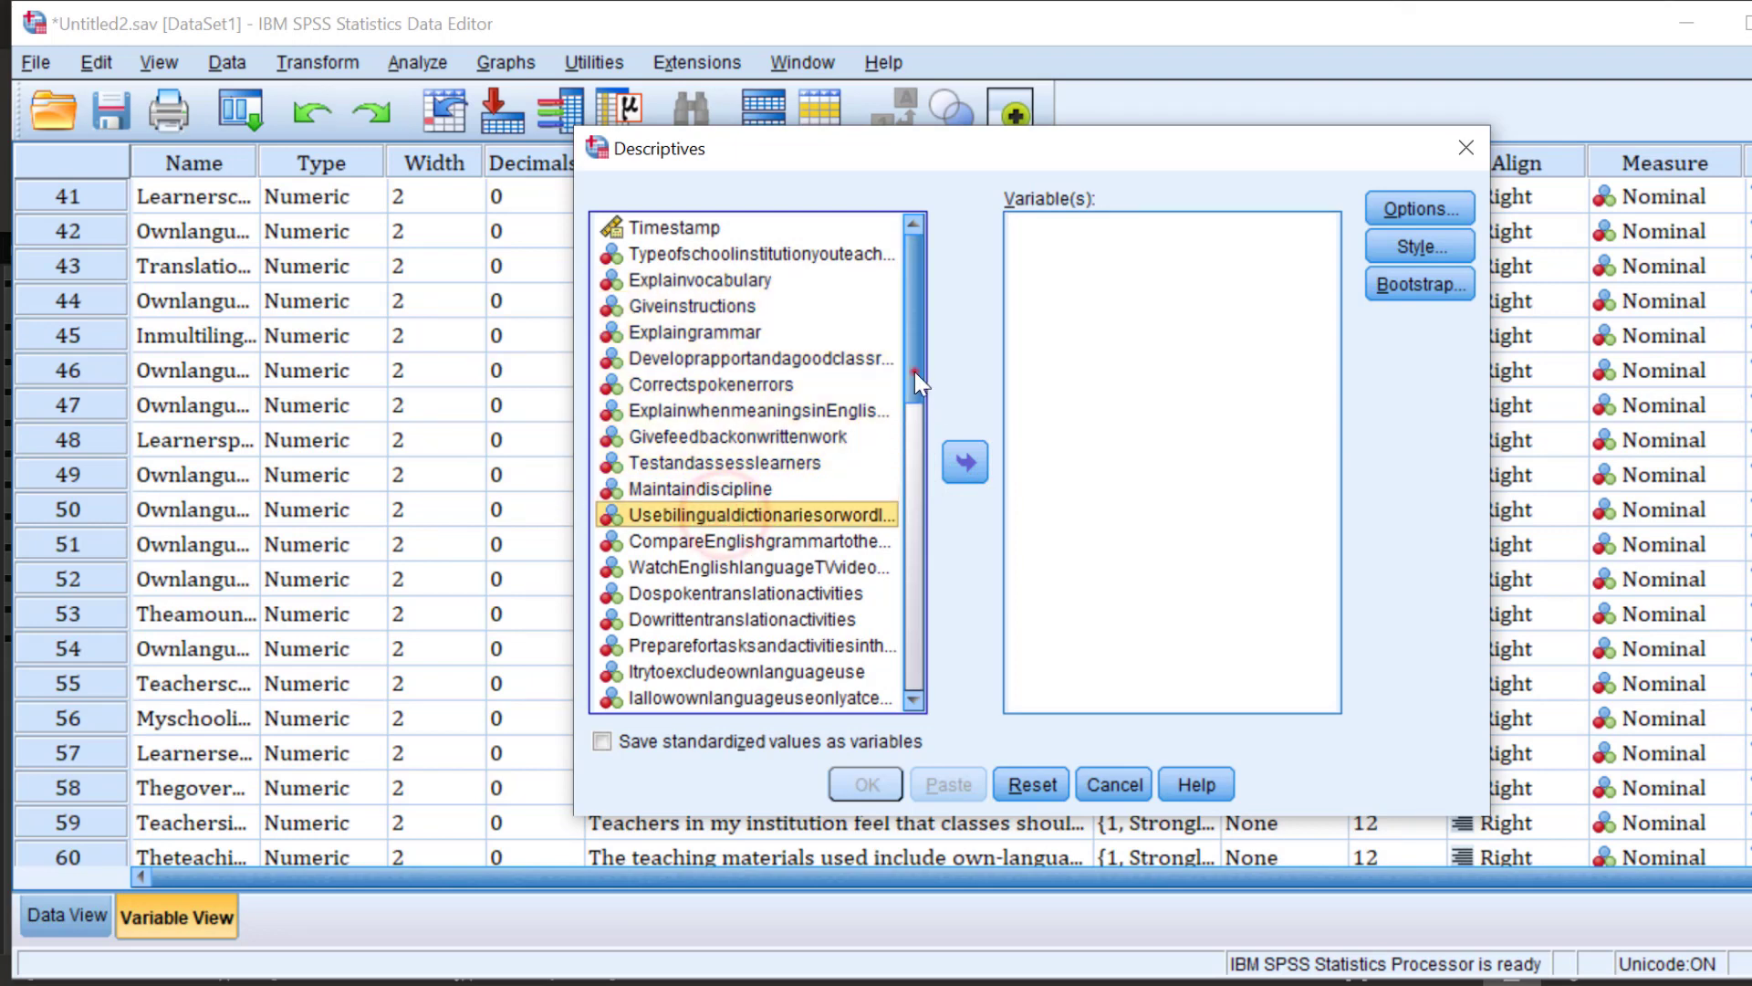
left_click_drag(915, 371, 915, 473)
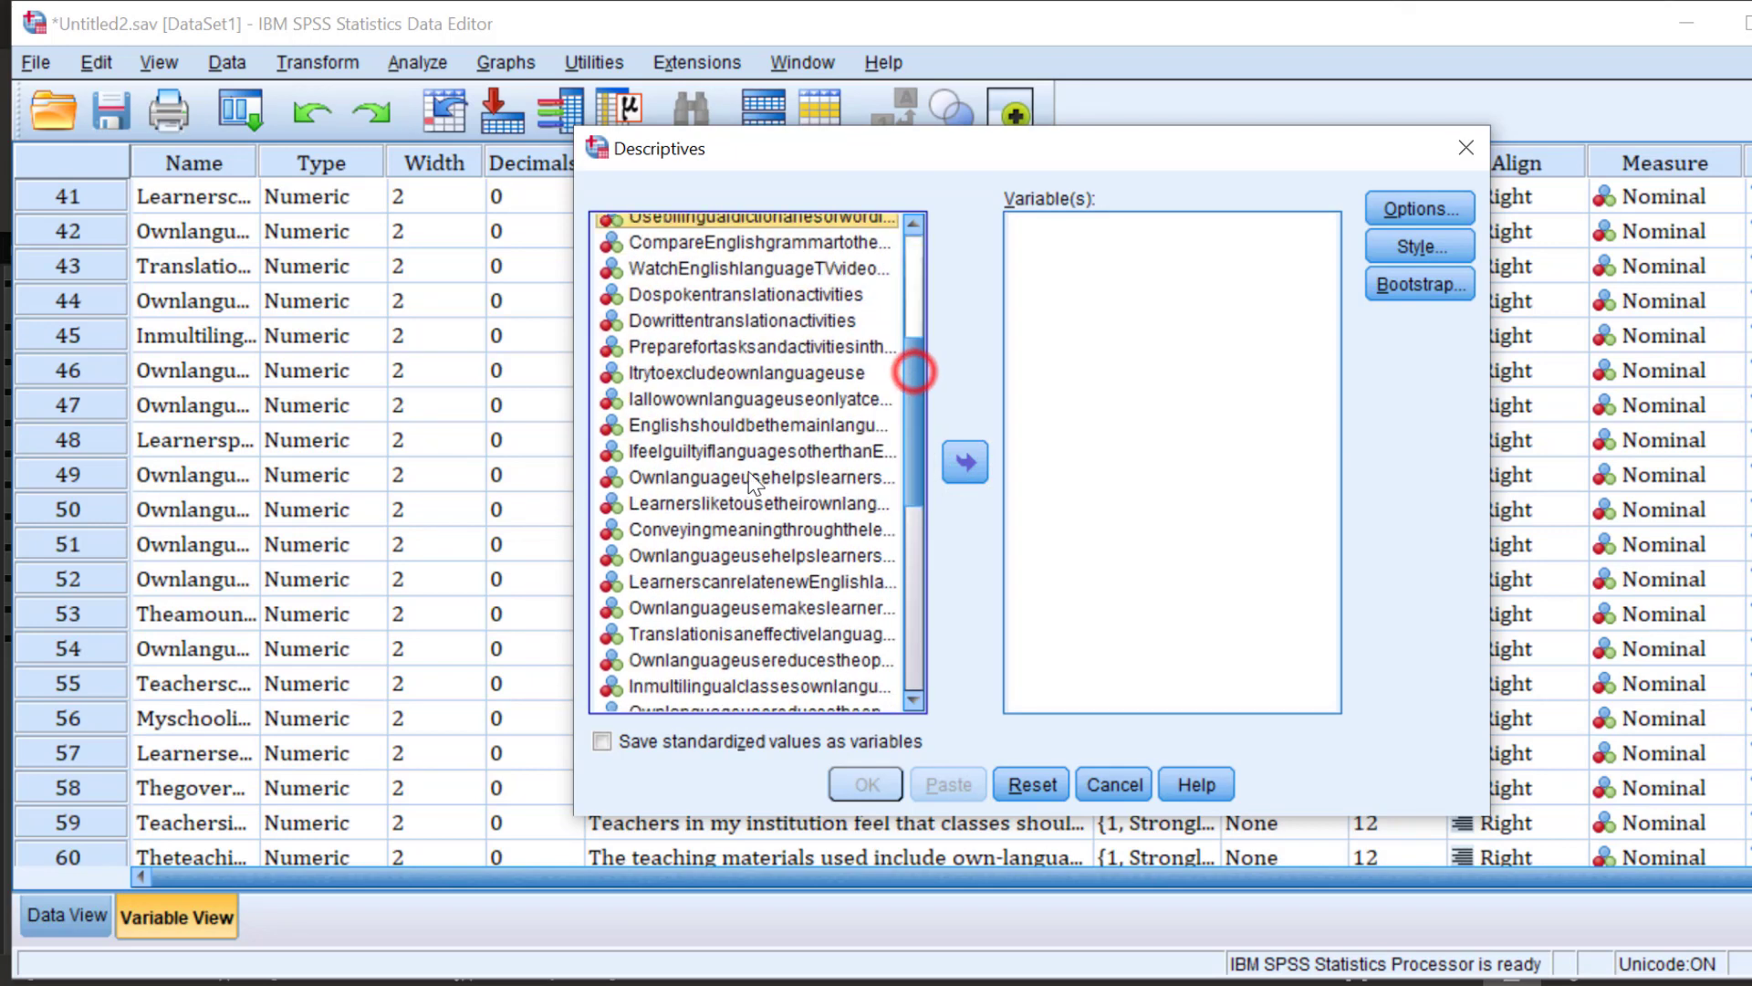
left_click(684, 478, "shift")
left_click(949, 449)
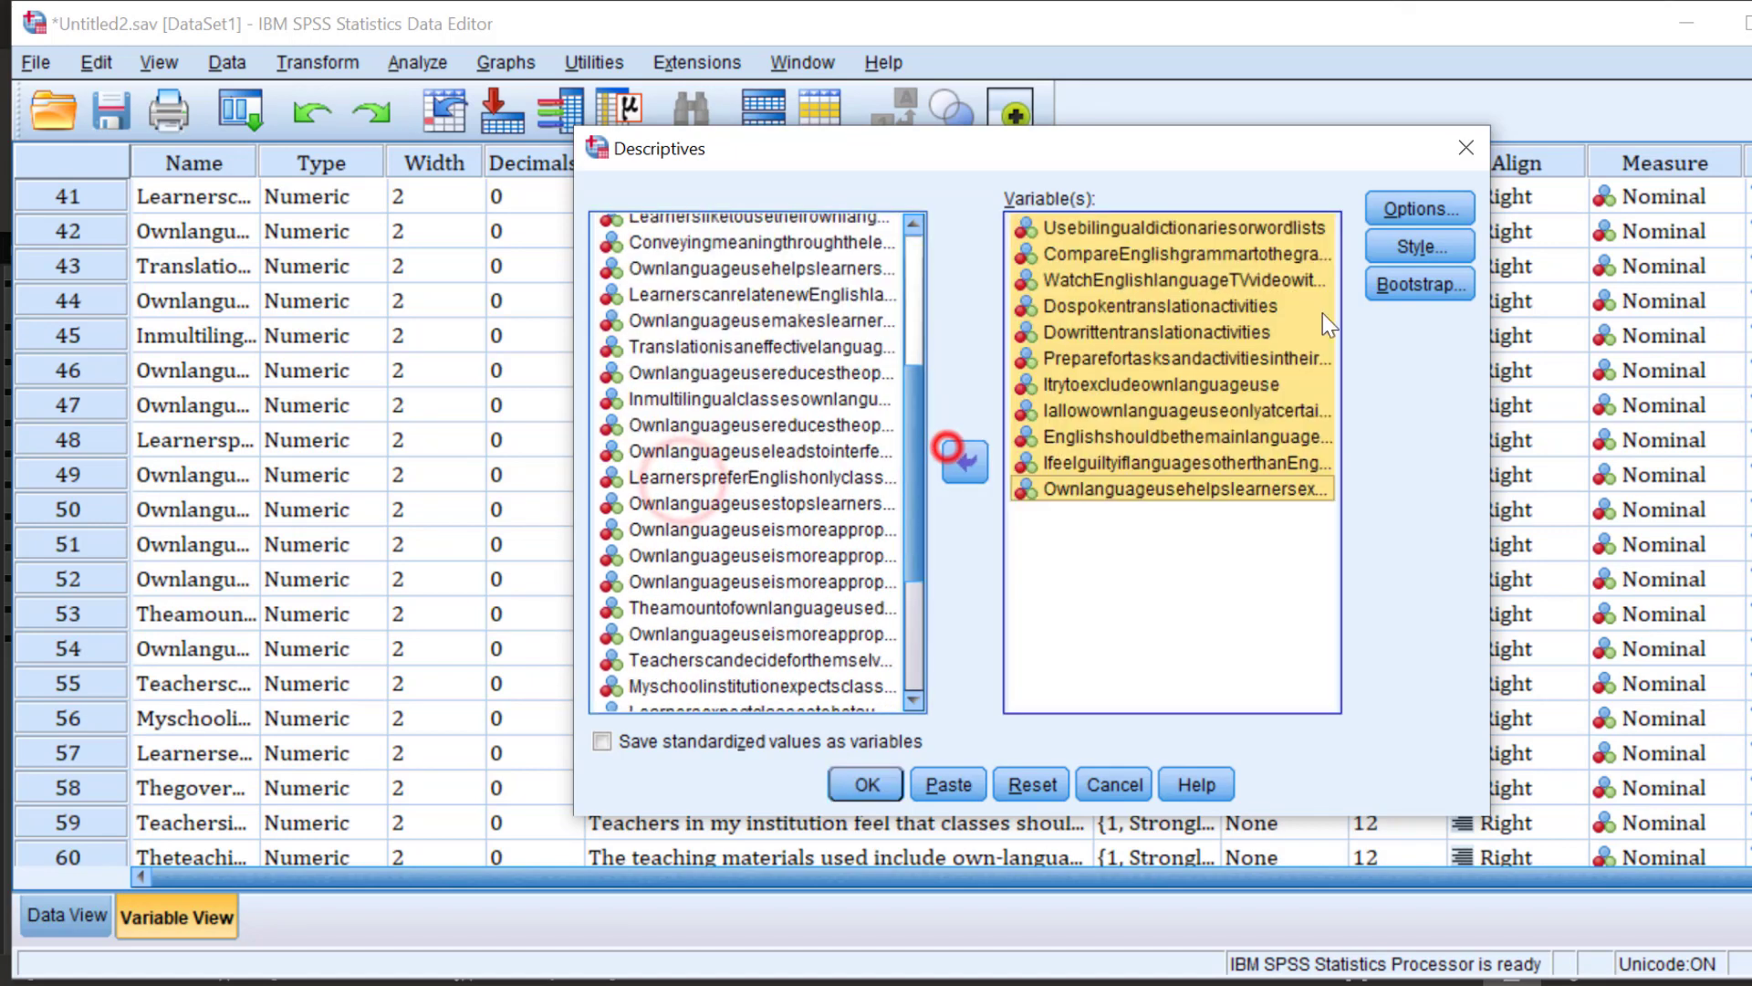
- In Descriptives Options, keep Mean, Sum and Std. deviation and set Display Order to Descending means
left_click(1412, 212)
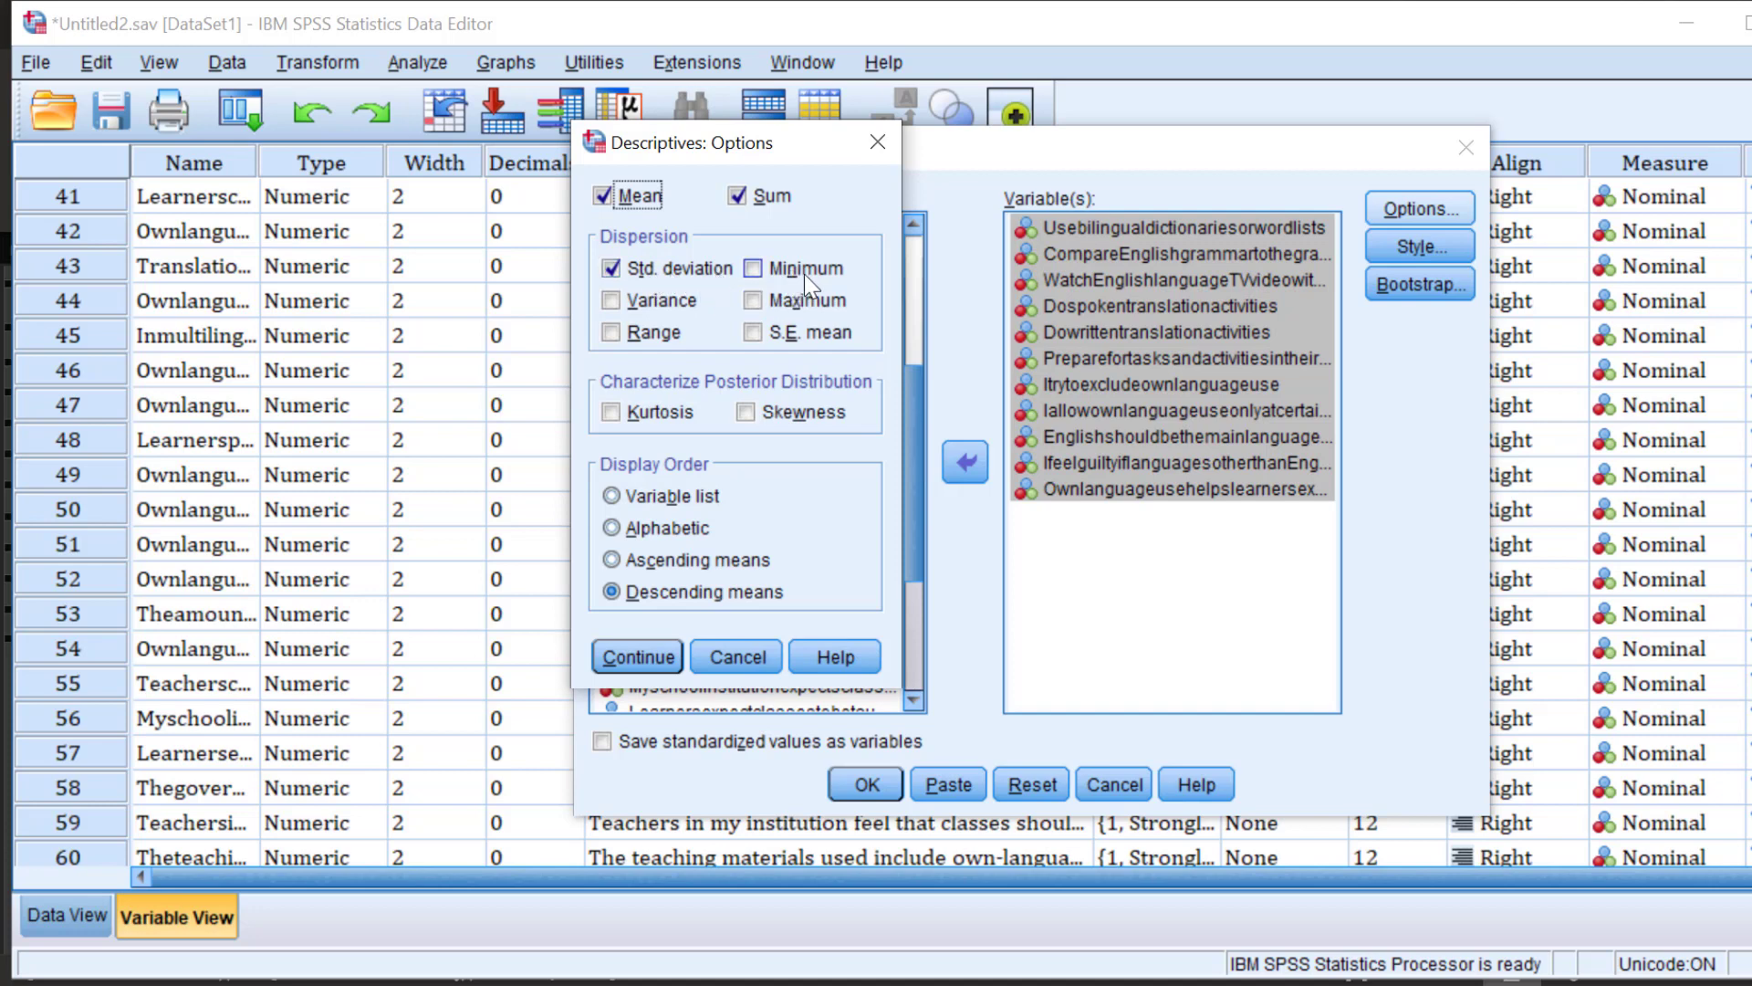
left_click_drag(902, 244, 1296, 274)
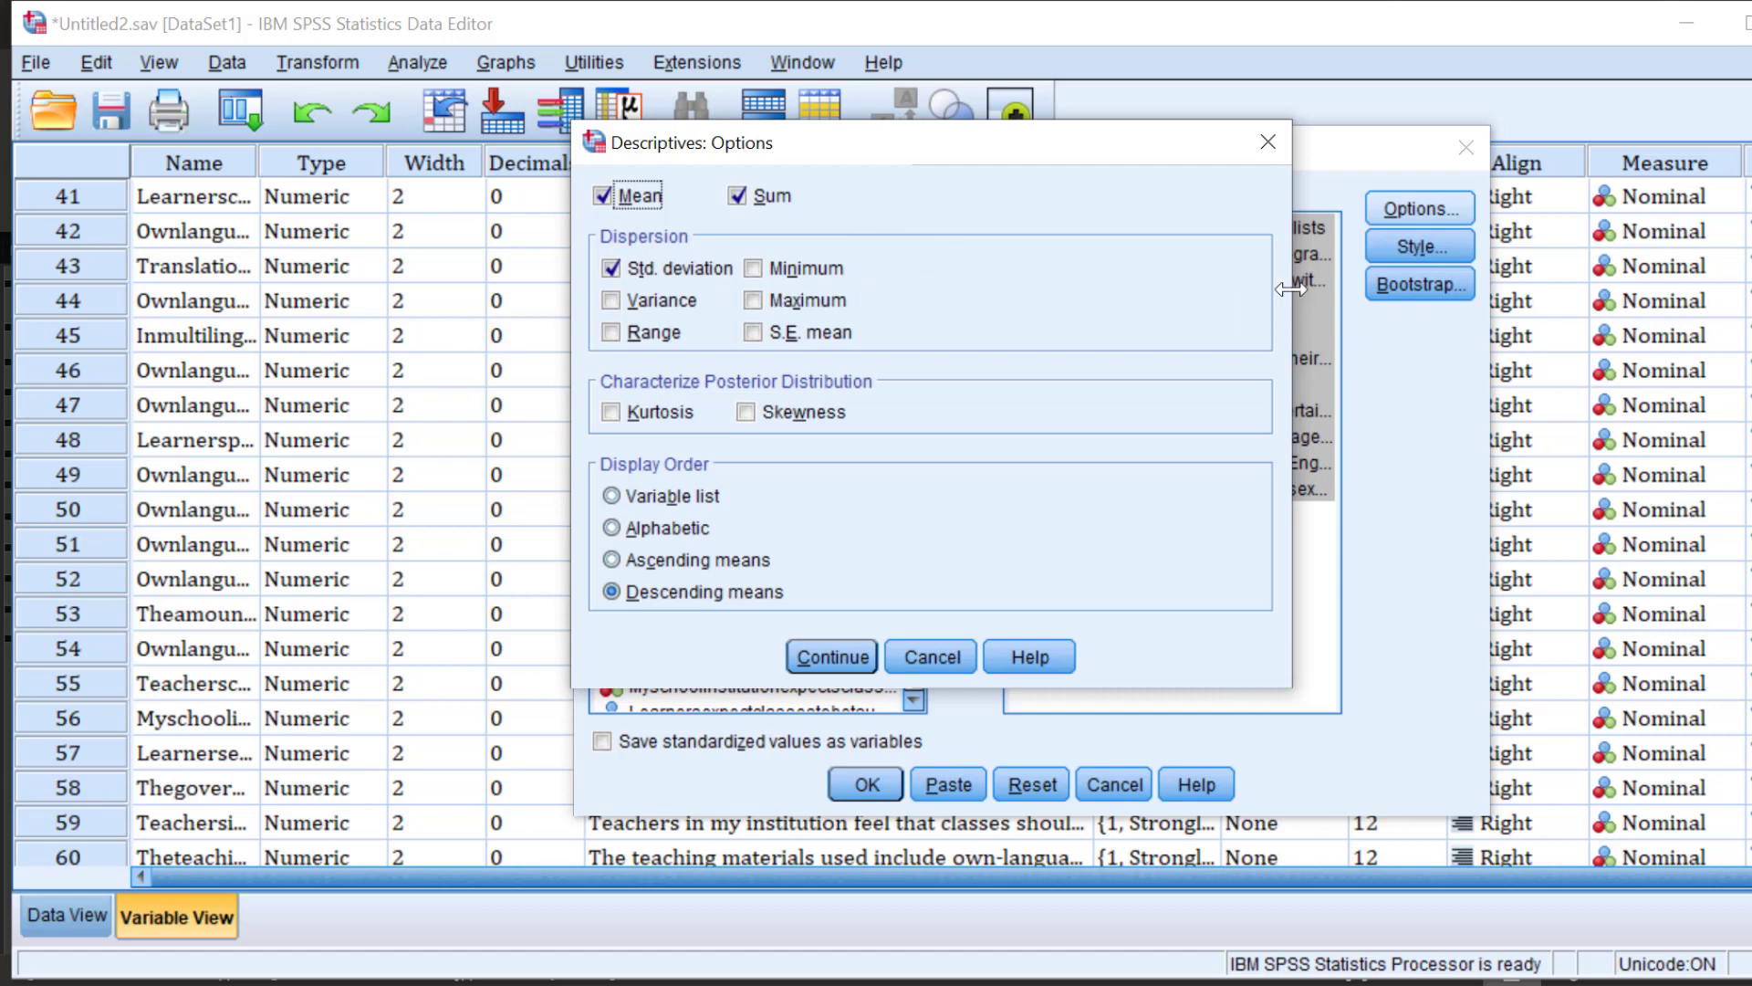
left_click_drag(1291, 288, 961, 348)
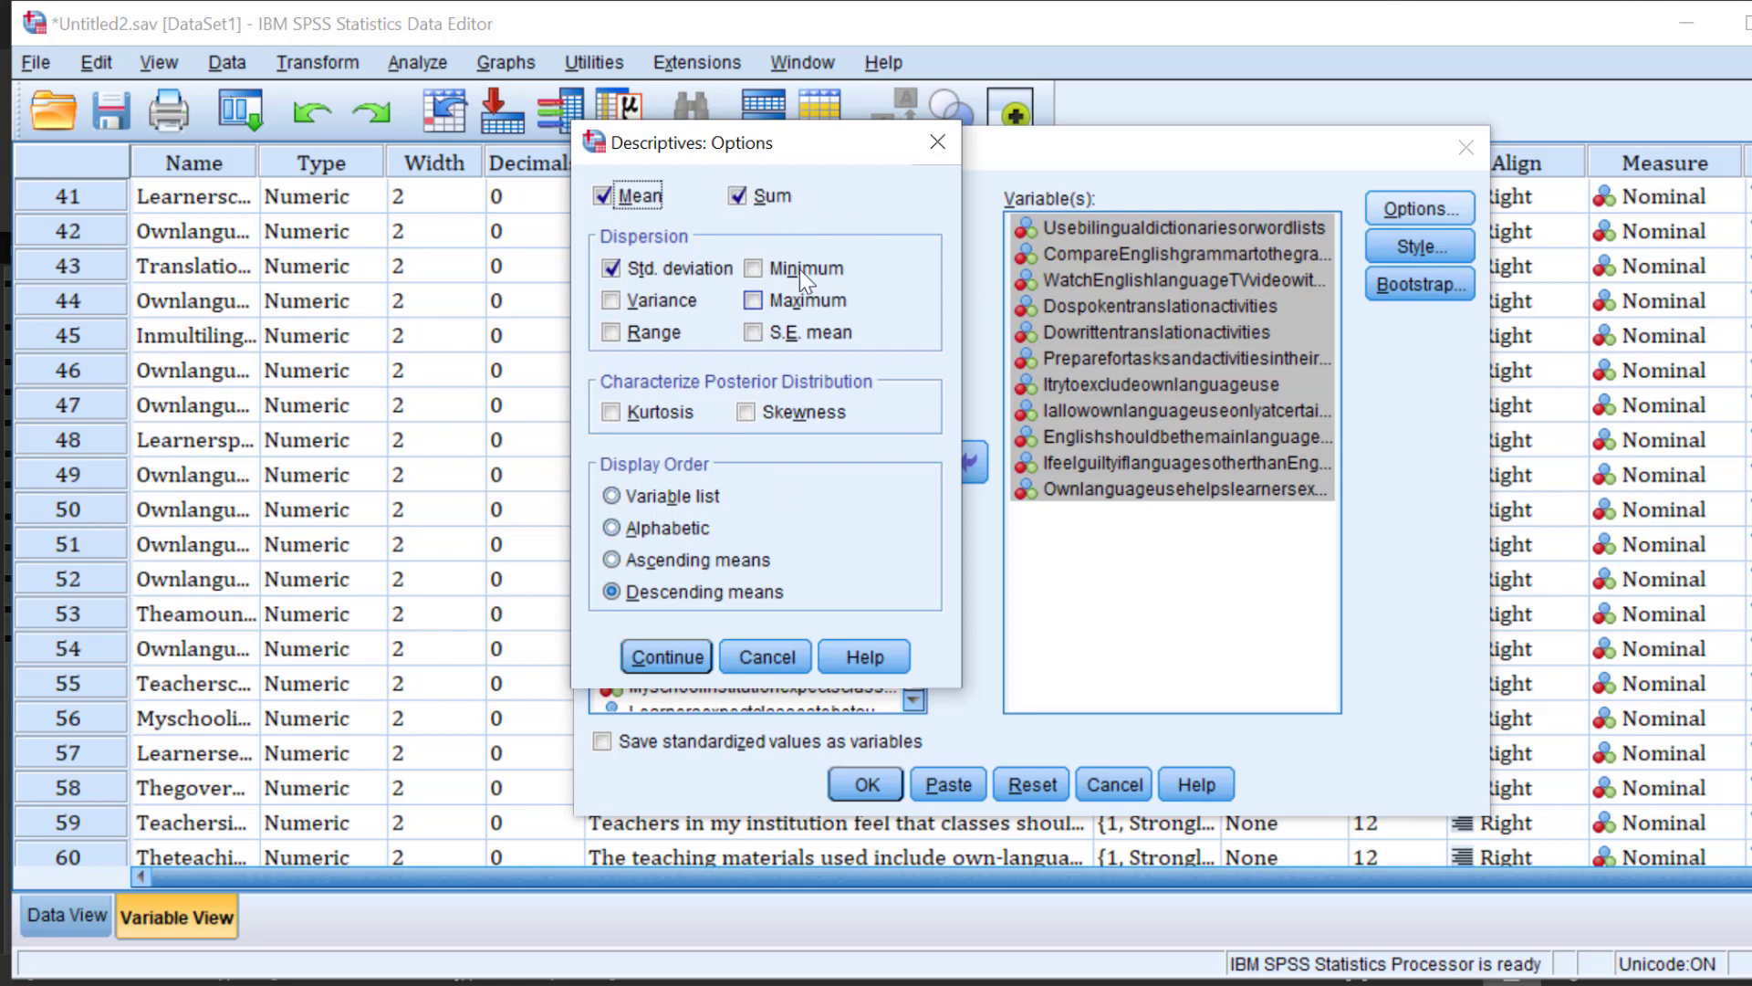
left_click(613, 497)
left_click(625, 527)
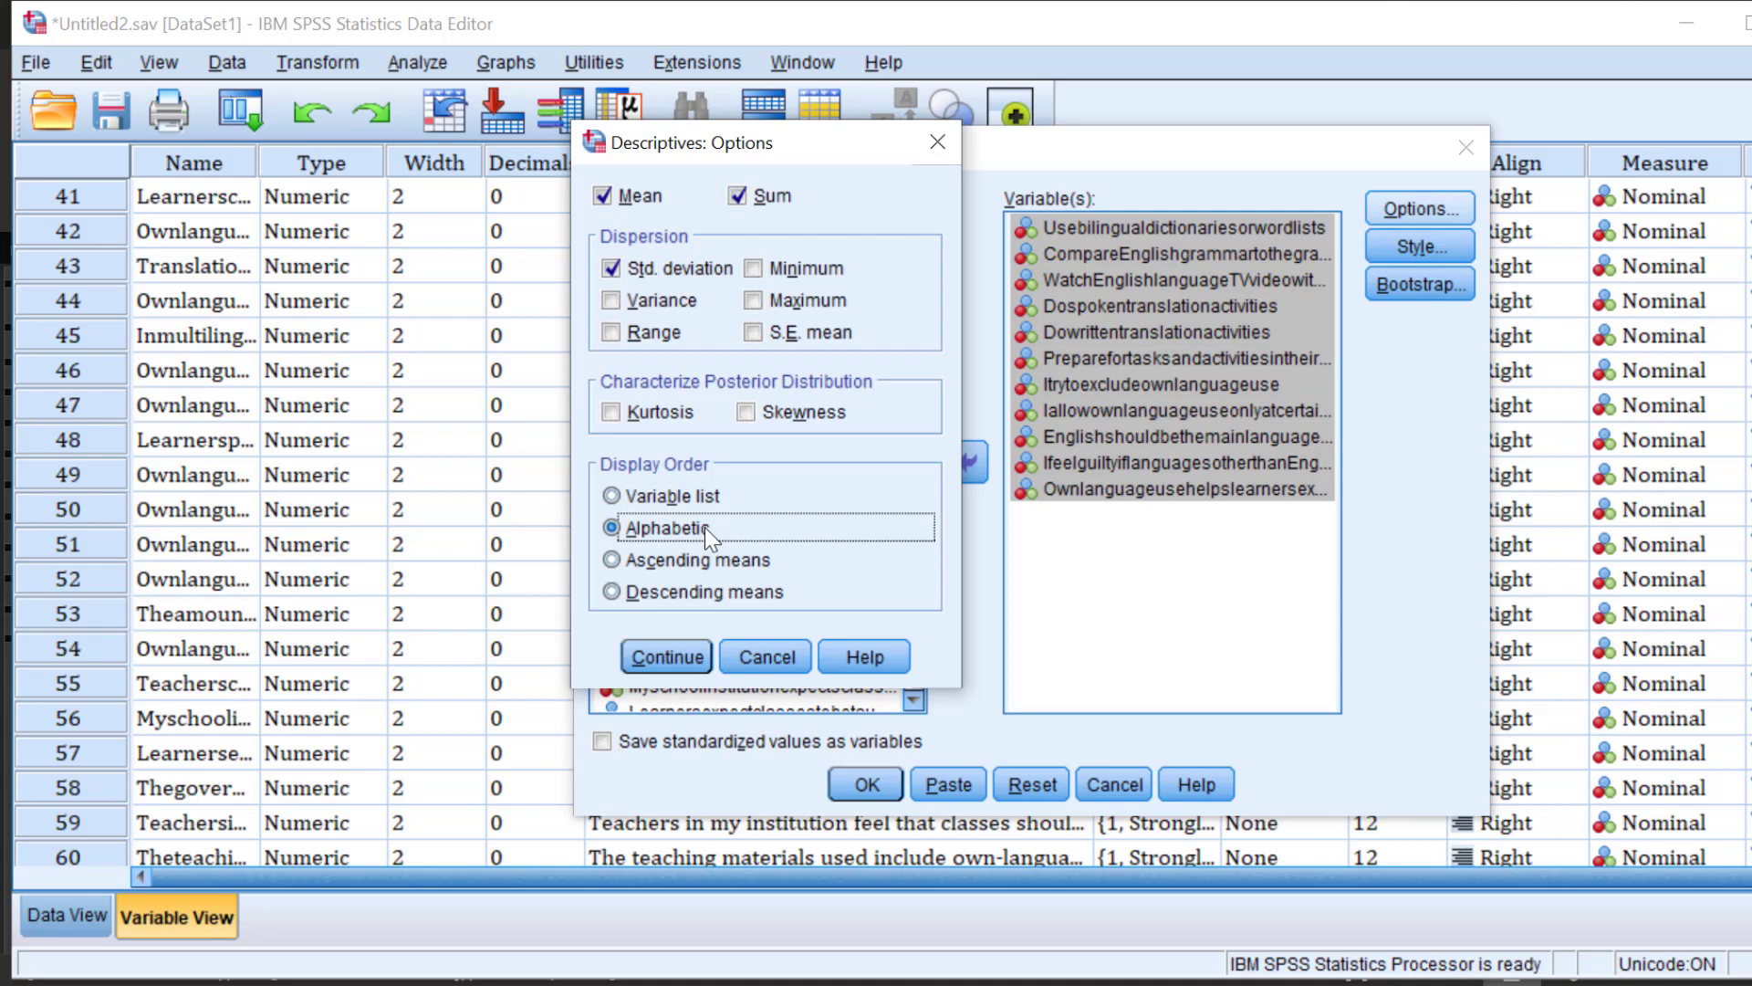
left_click(610, 590)
left_click(668, 657)
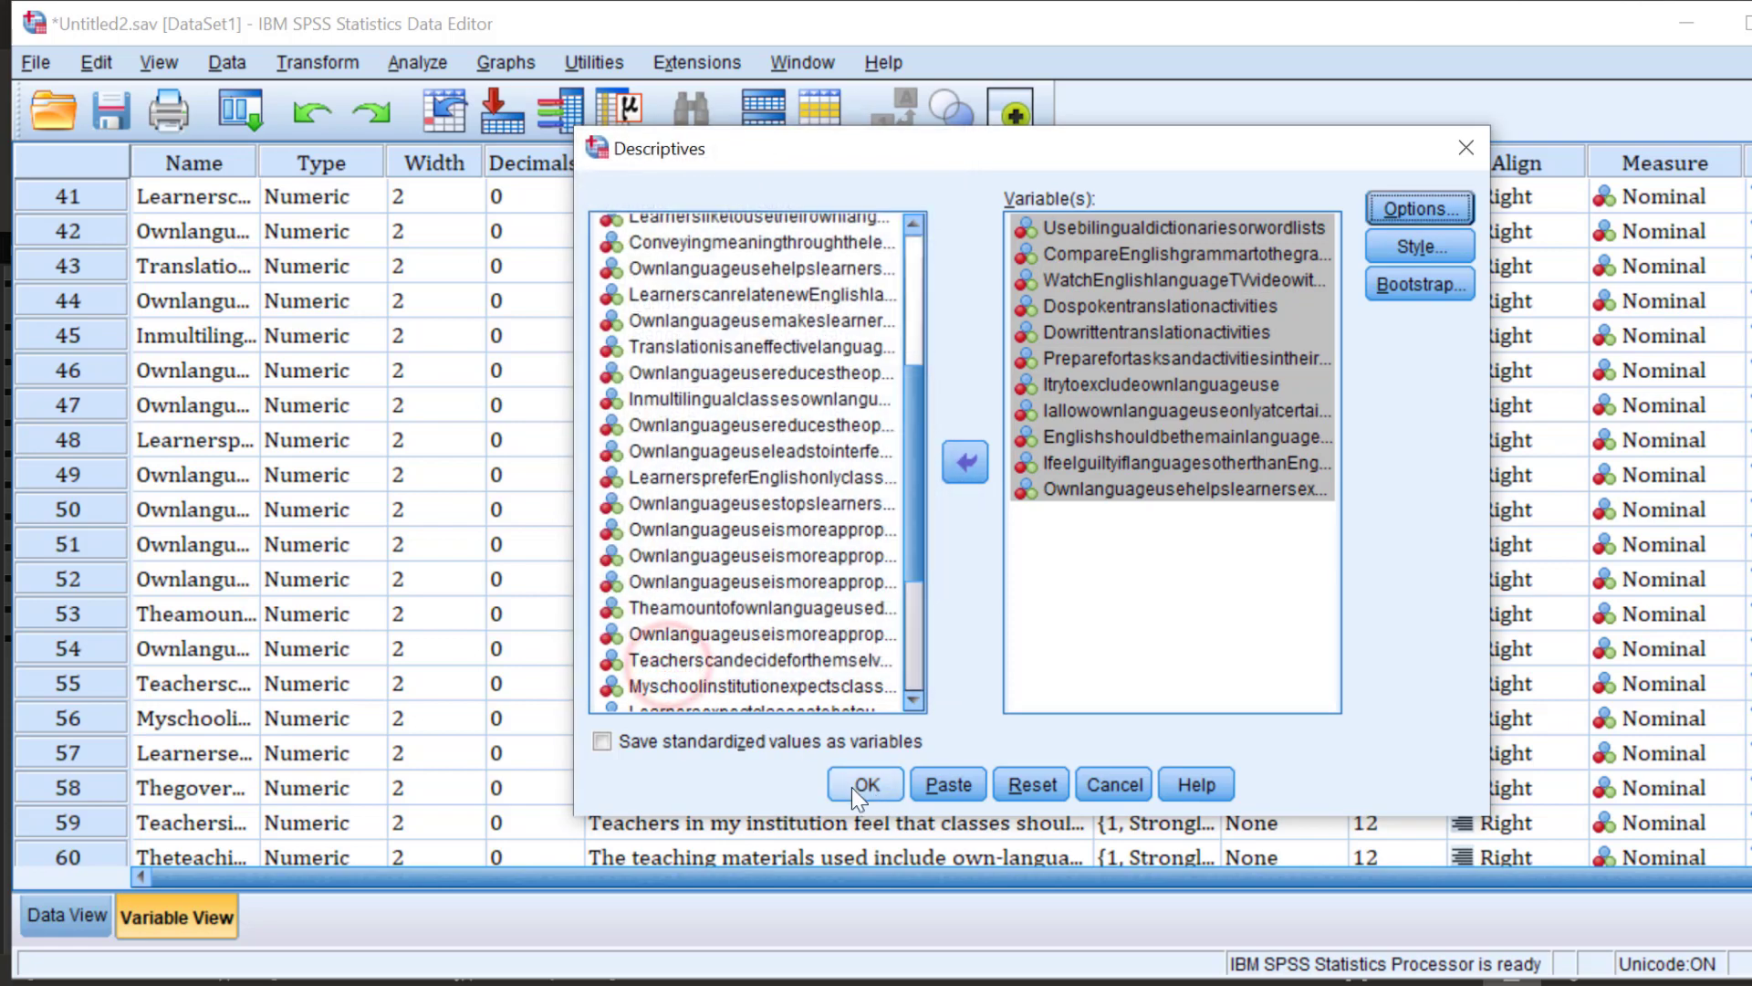
- Run the descriptives and copy the resulting Descriptive Statistics table from the Viewer
left_click(865, 785)
scroll(696, 500, "down", 5)
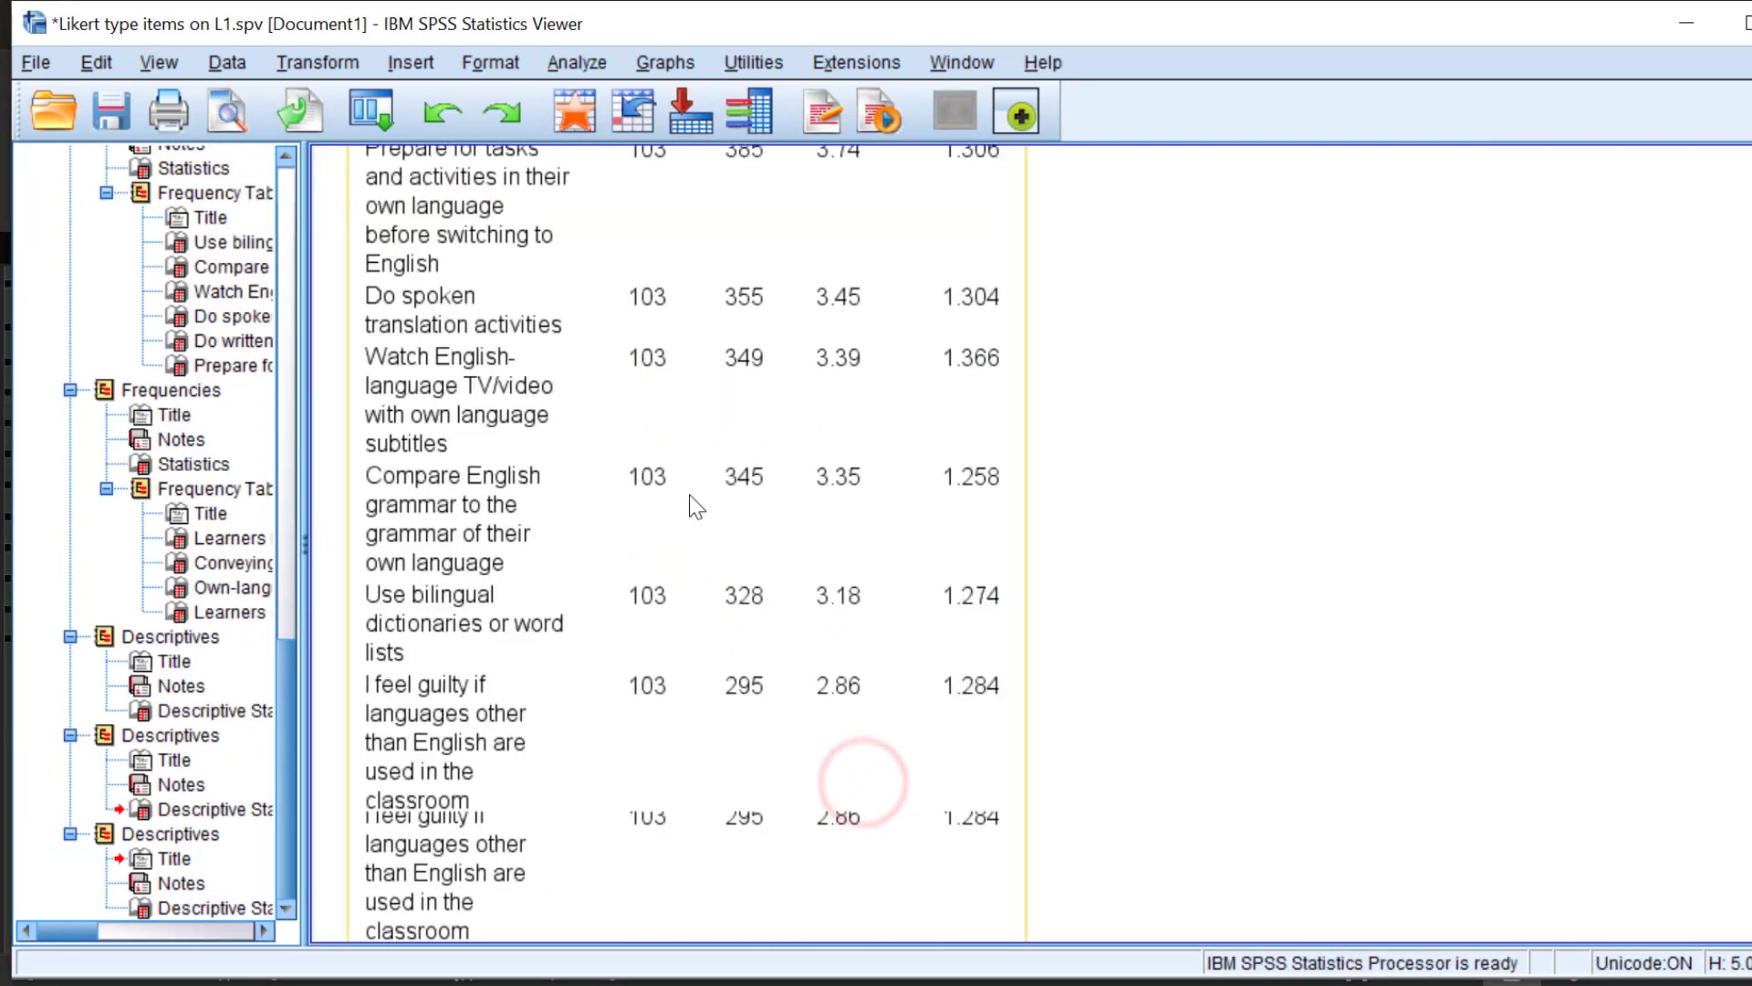
scroll(669, 461, "down", 3)
scroll(670, 456, "up", 8)
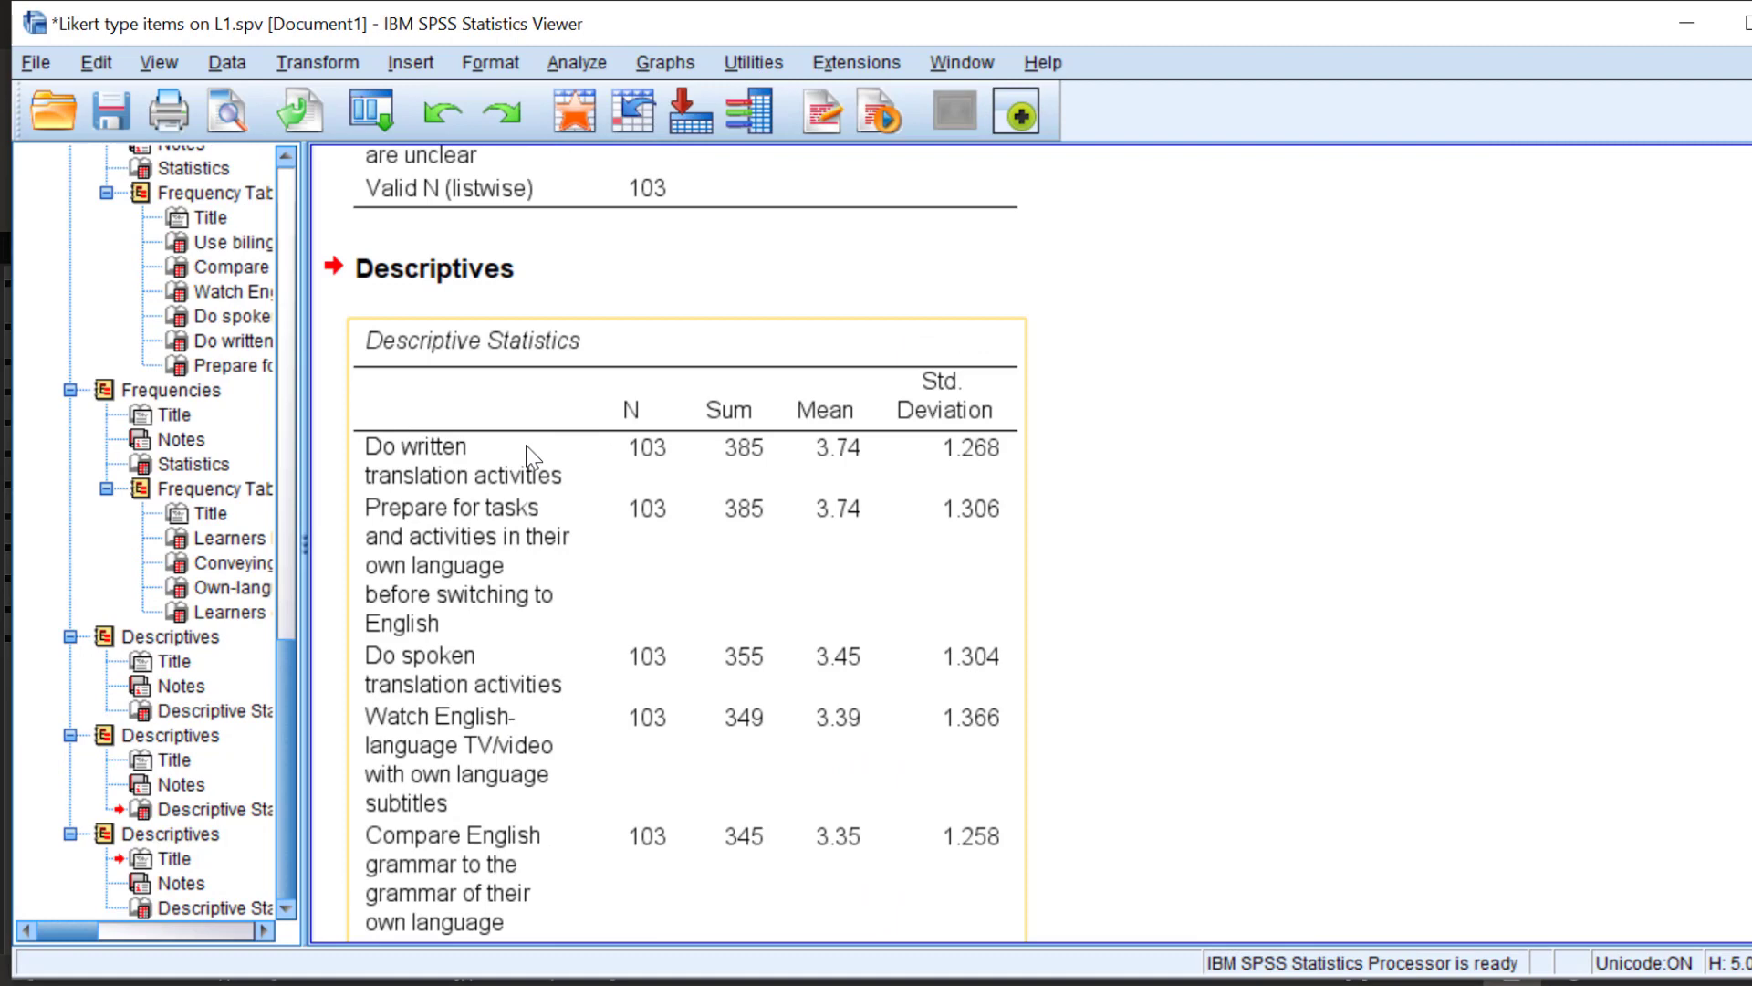
right_click(502, 462)
left_click(556, 519)
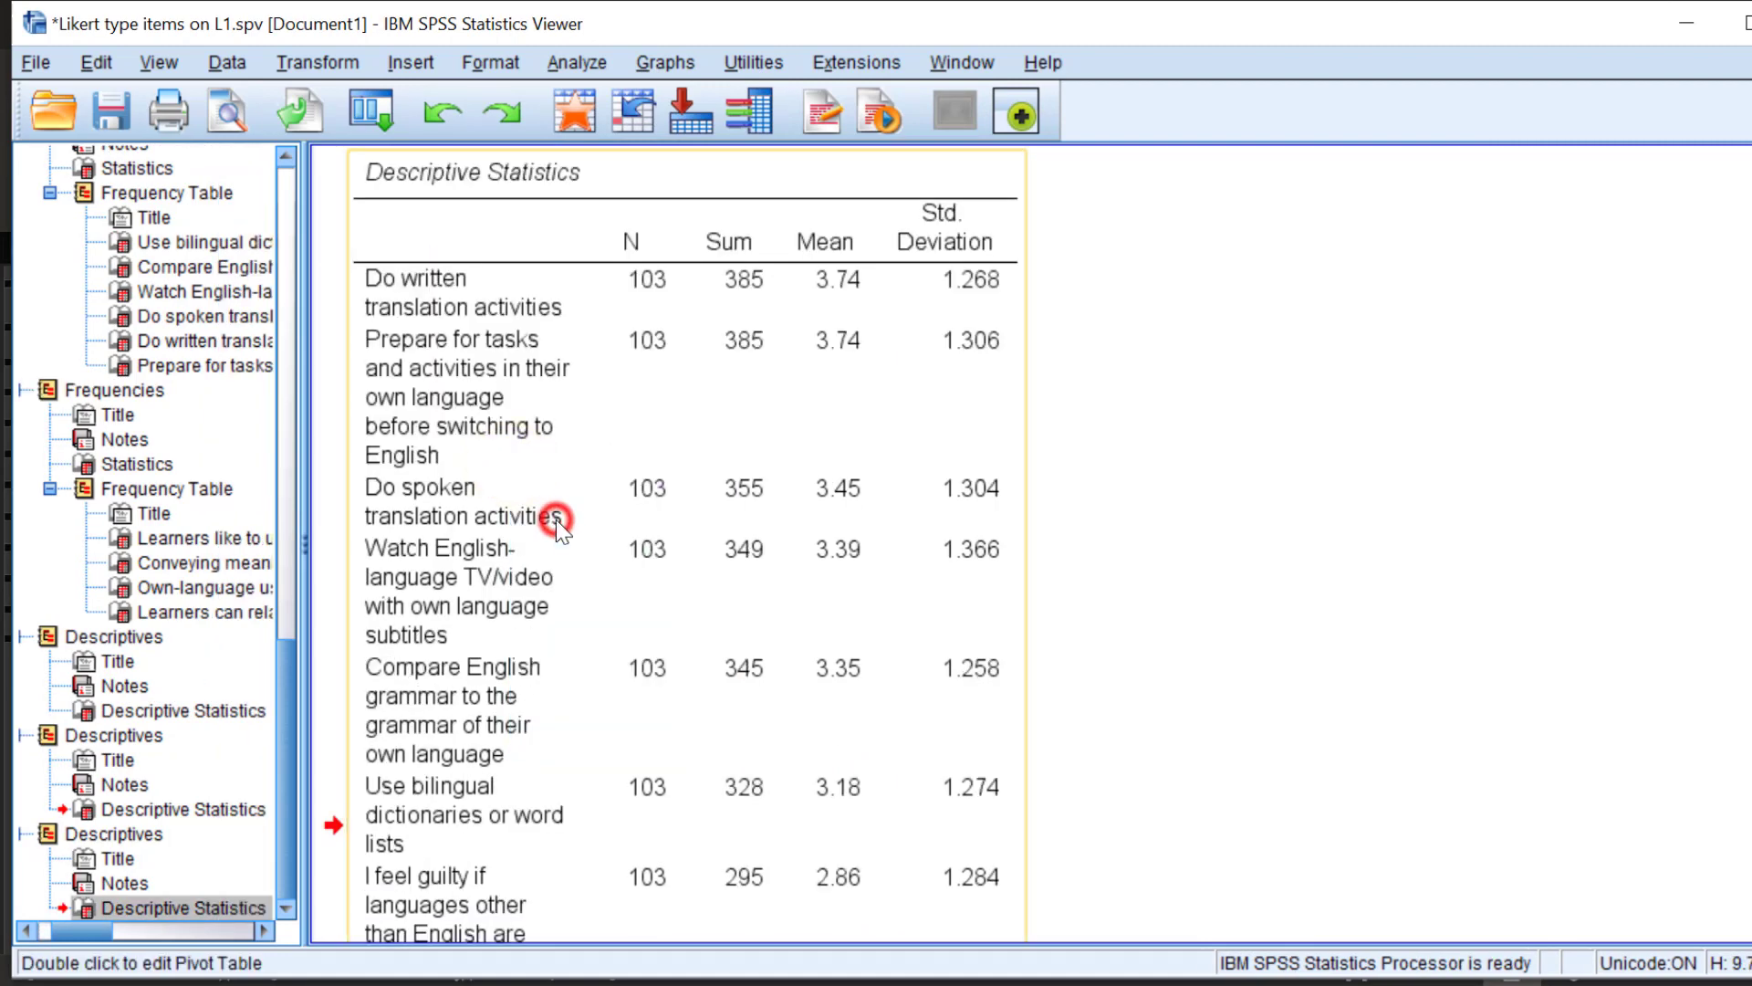
- Paste the SPSS Descriptive Statistics table below the Table 2 caption and widen it to full text width
mouse_move(767, 981)
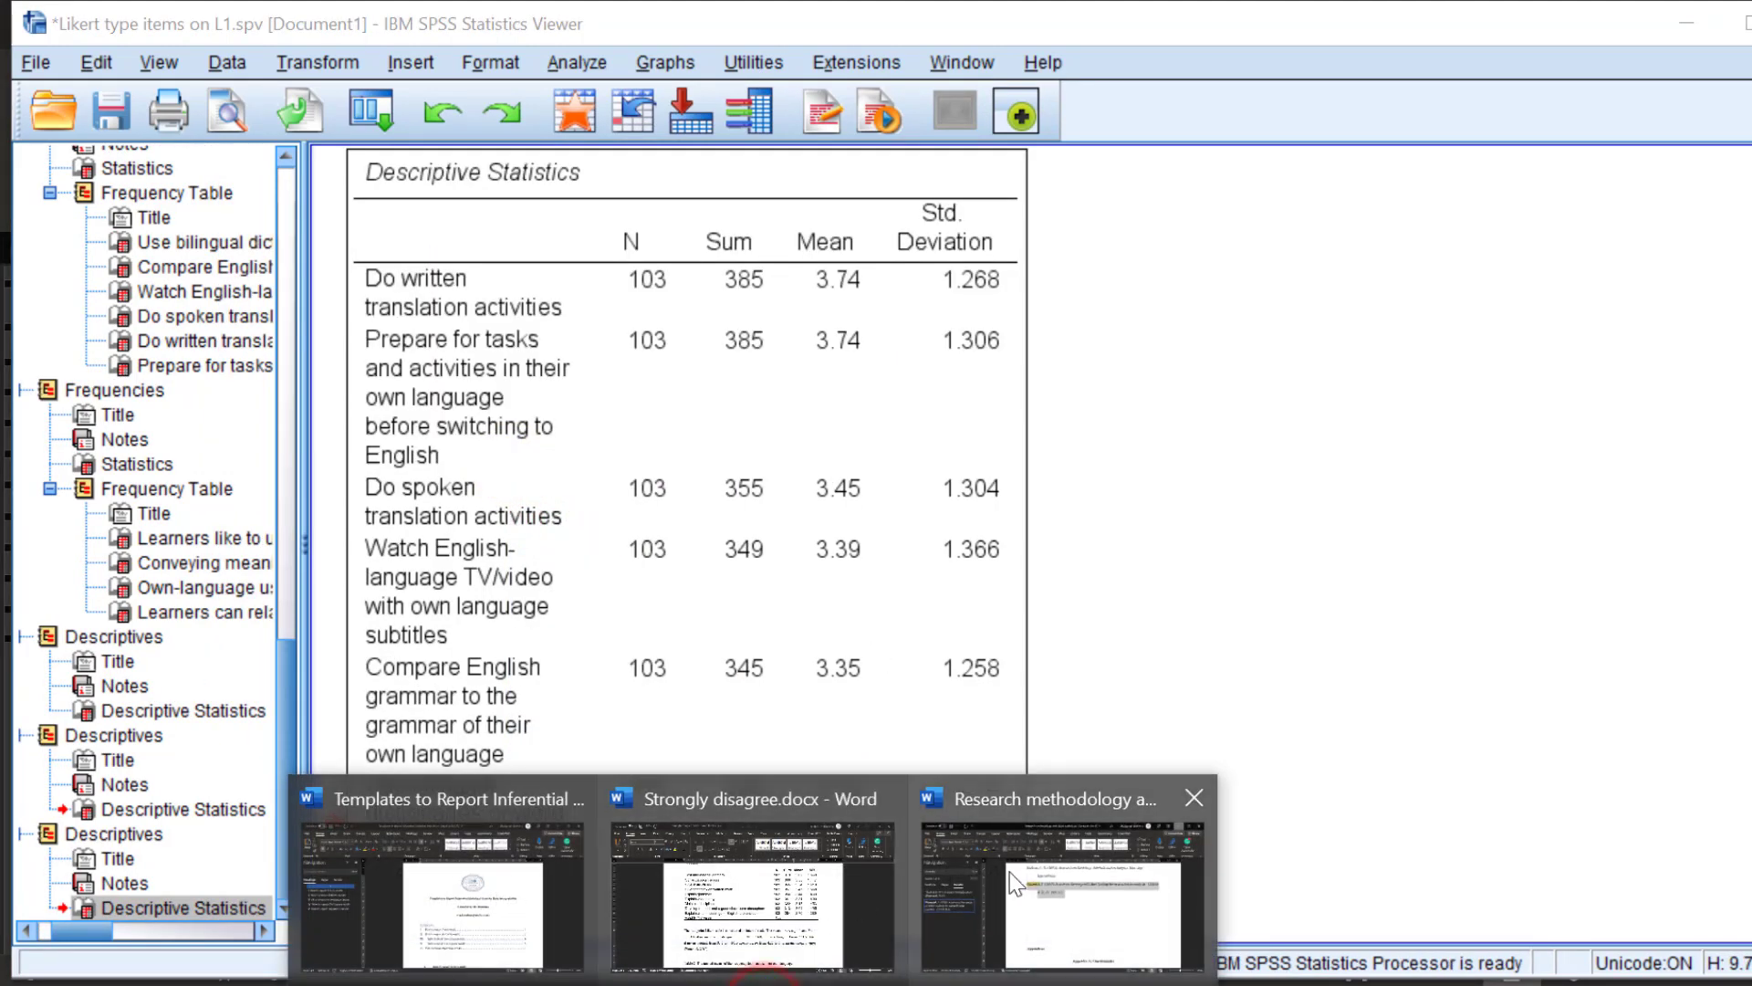
left_click(847, 890)
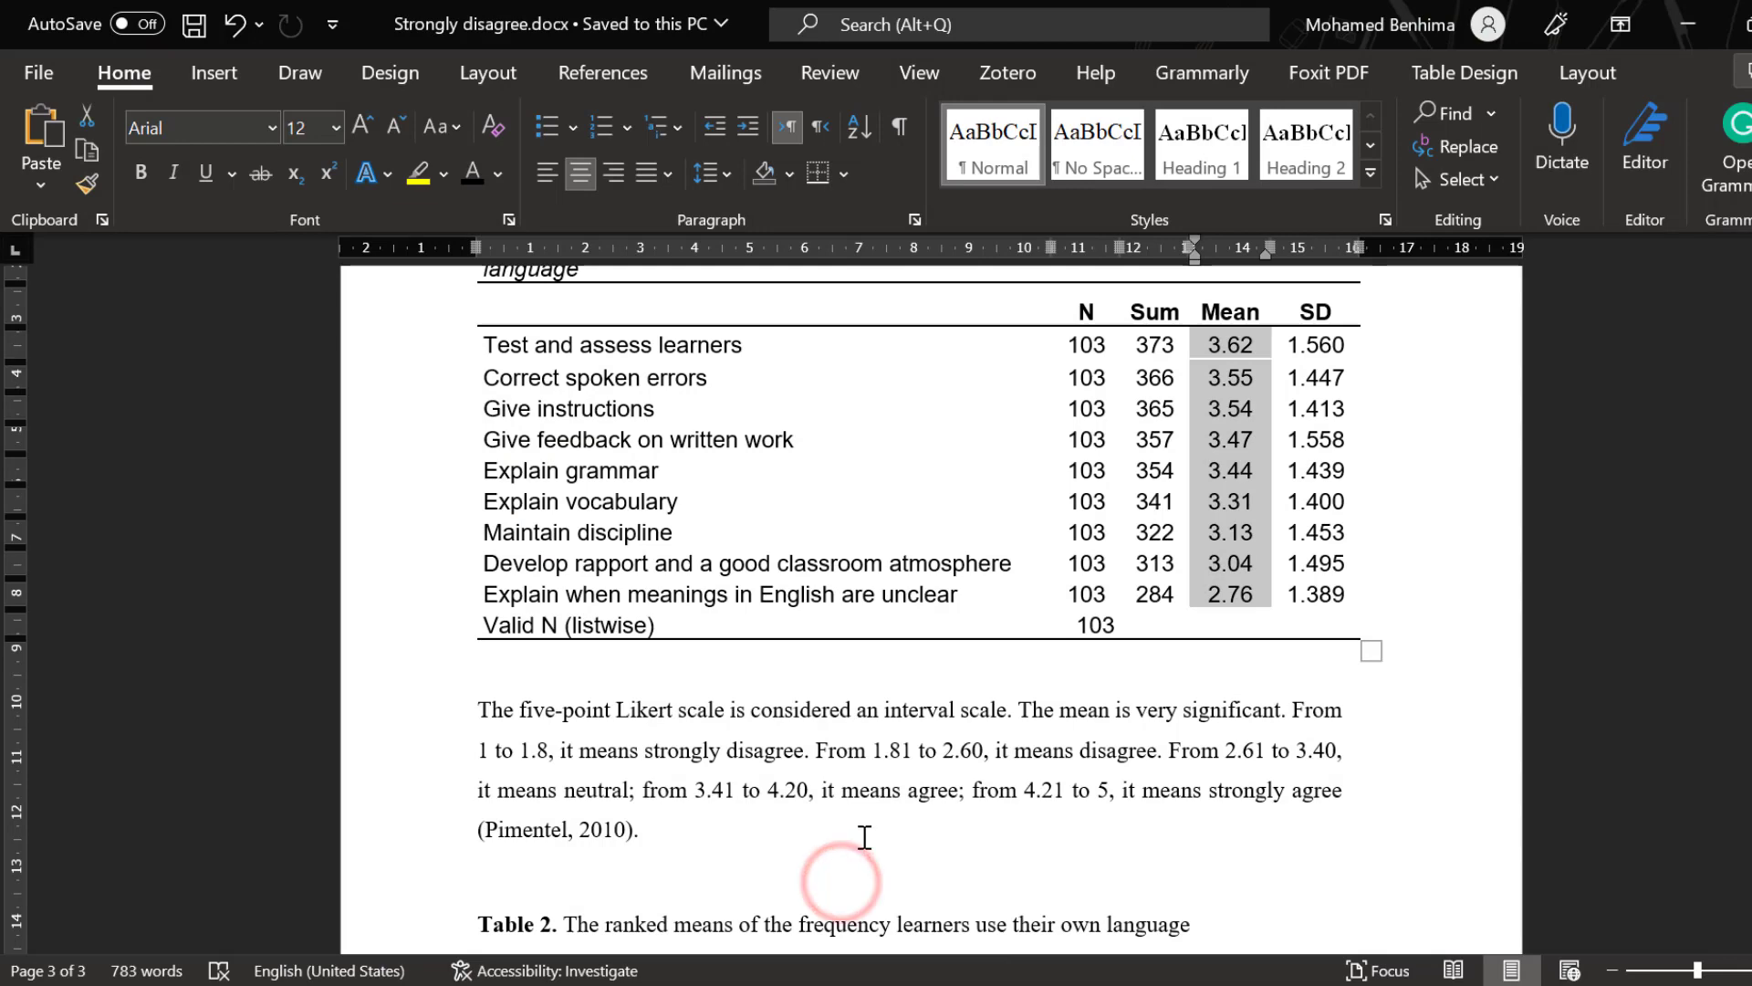
scroll(692, 823, "down", 2)
left_click(587, 828)
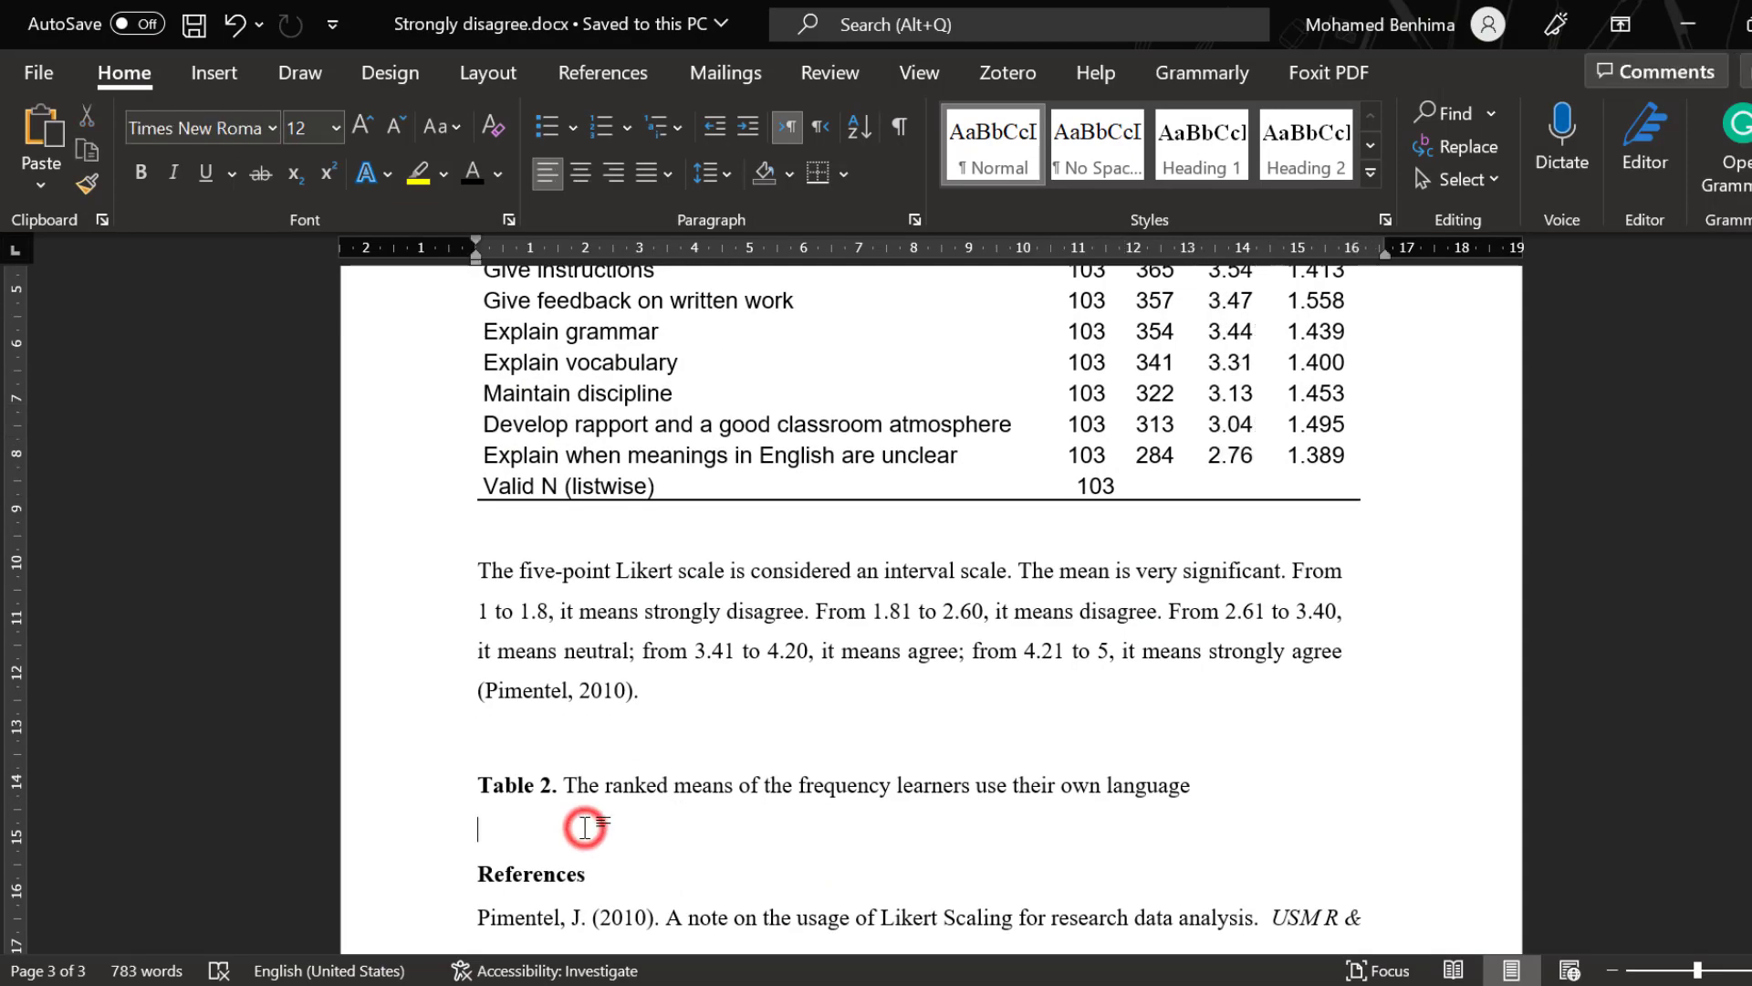
key("ctrl+v")
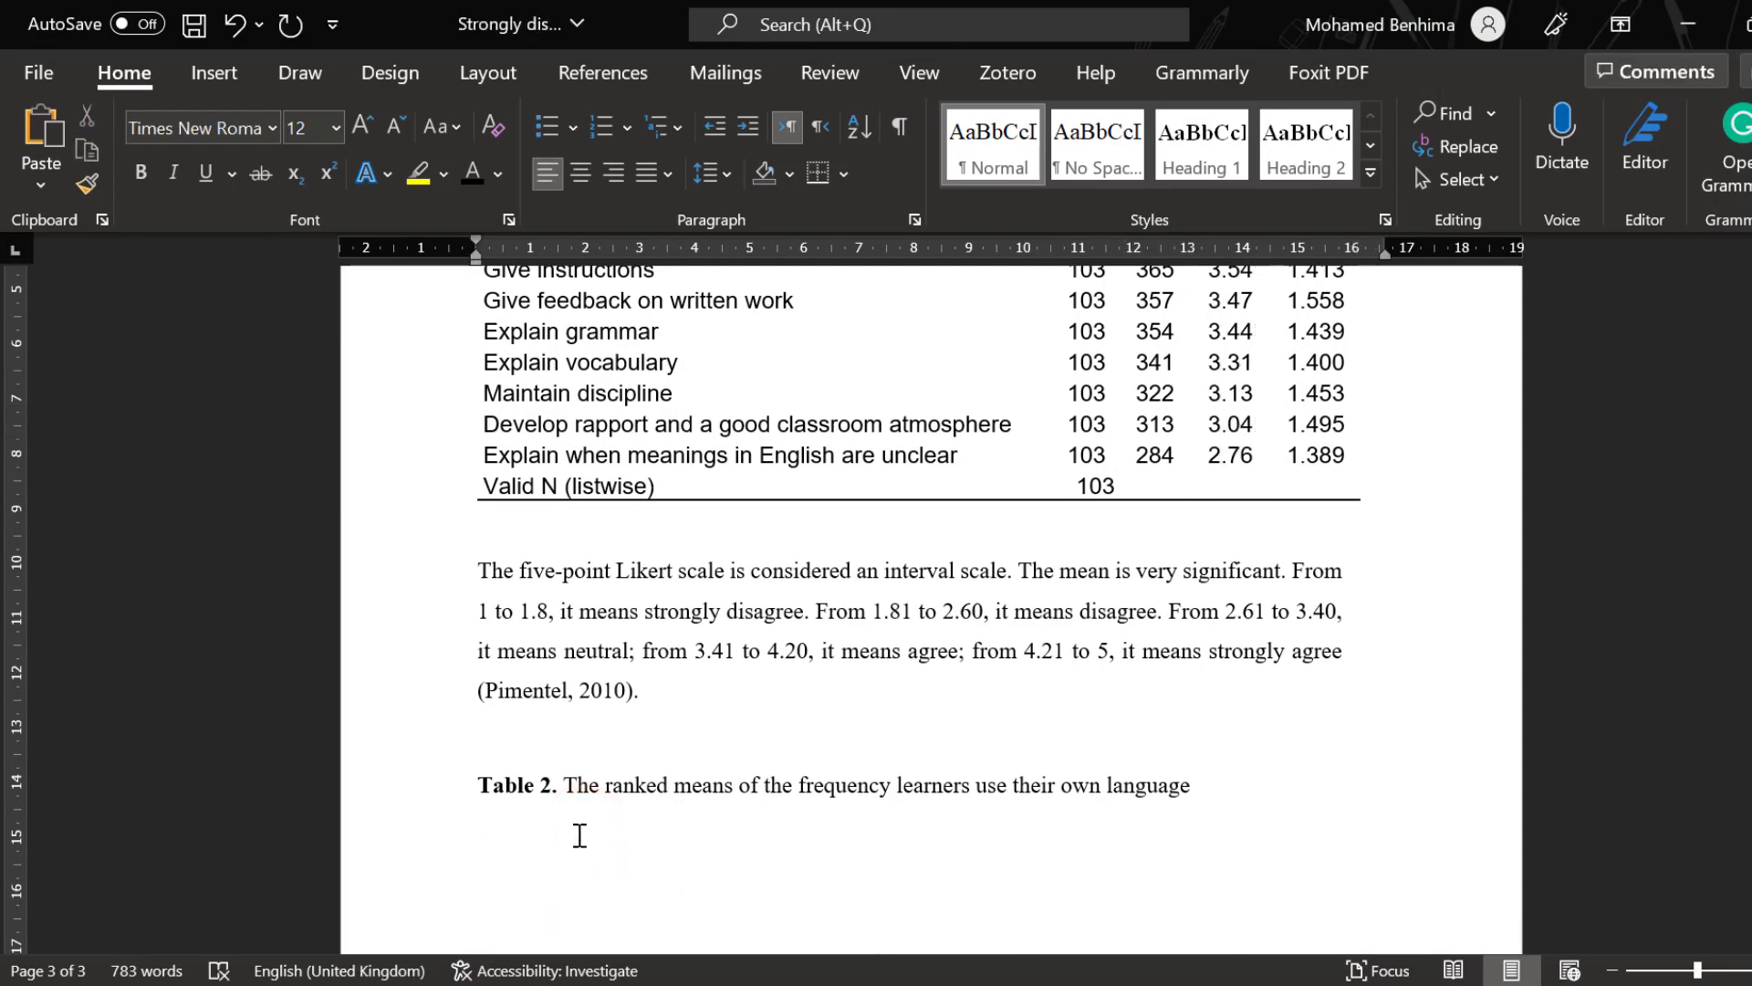
left_click(463, 826)
key("ctrl+v")
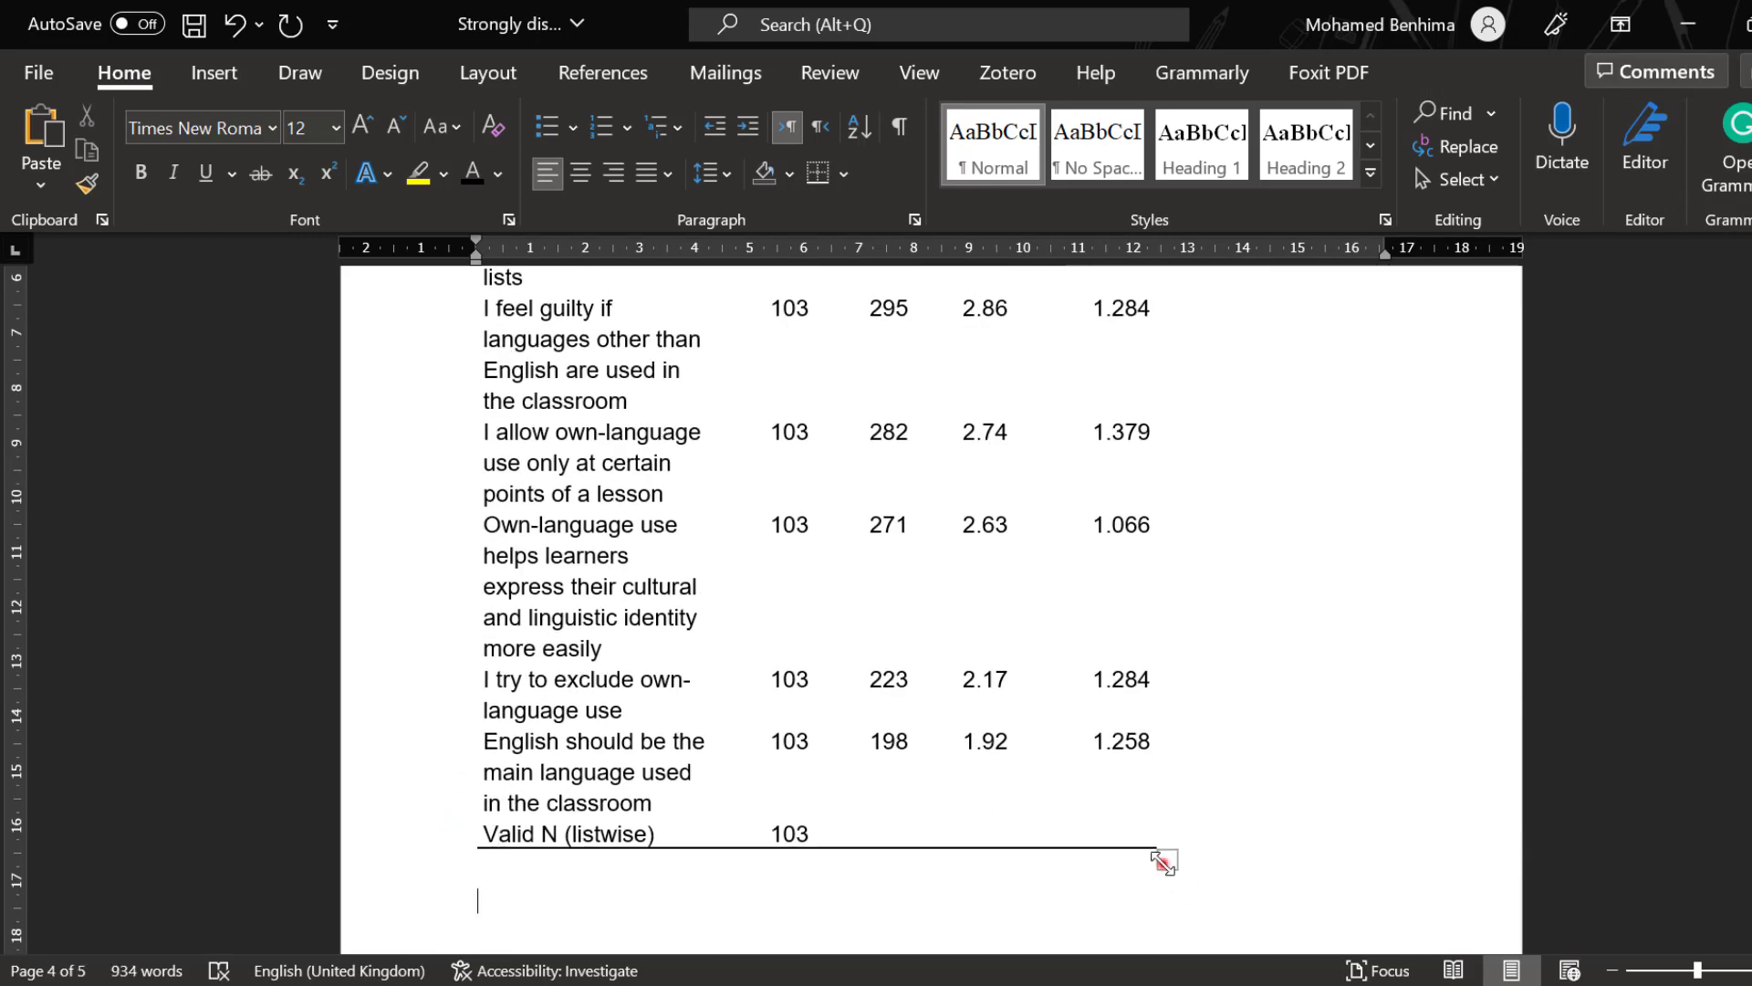
left_click_drag(1164, 862, 1385, 348)
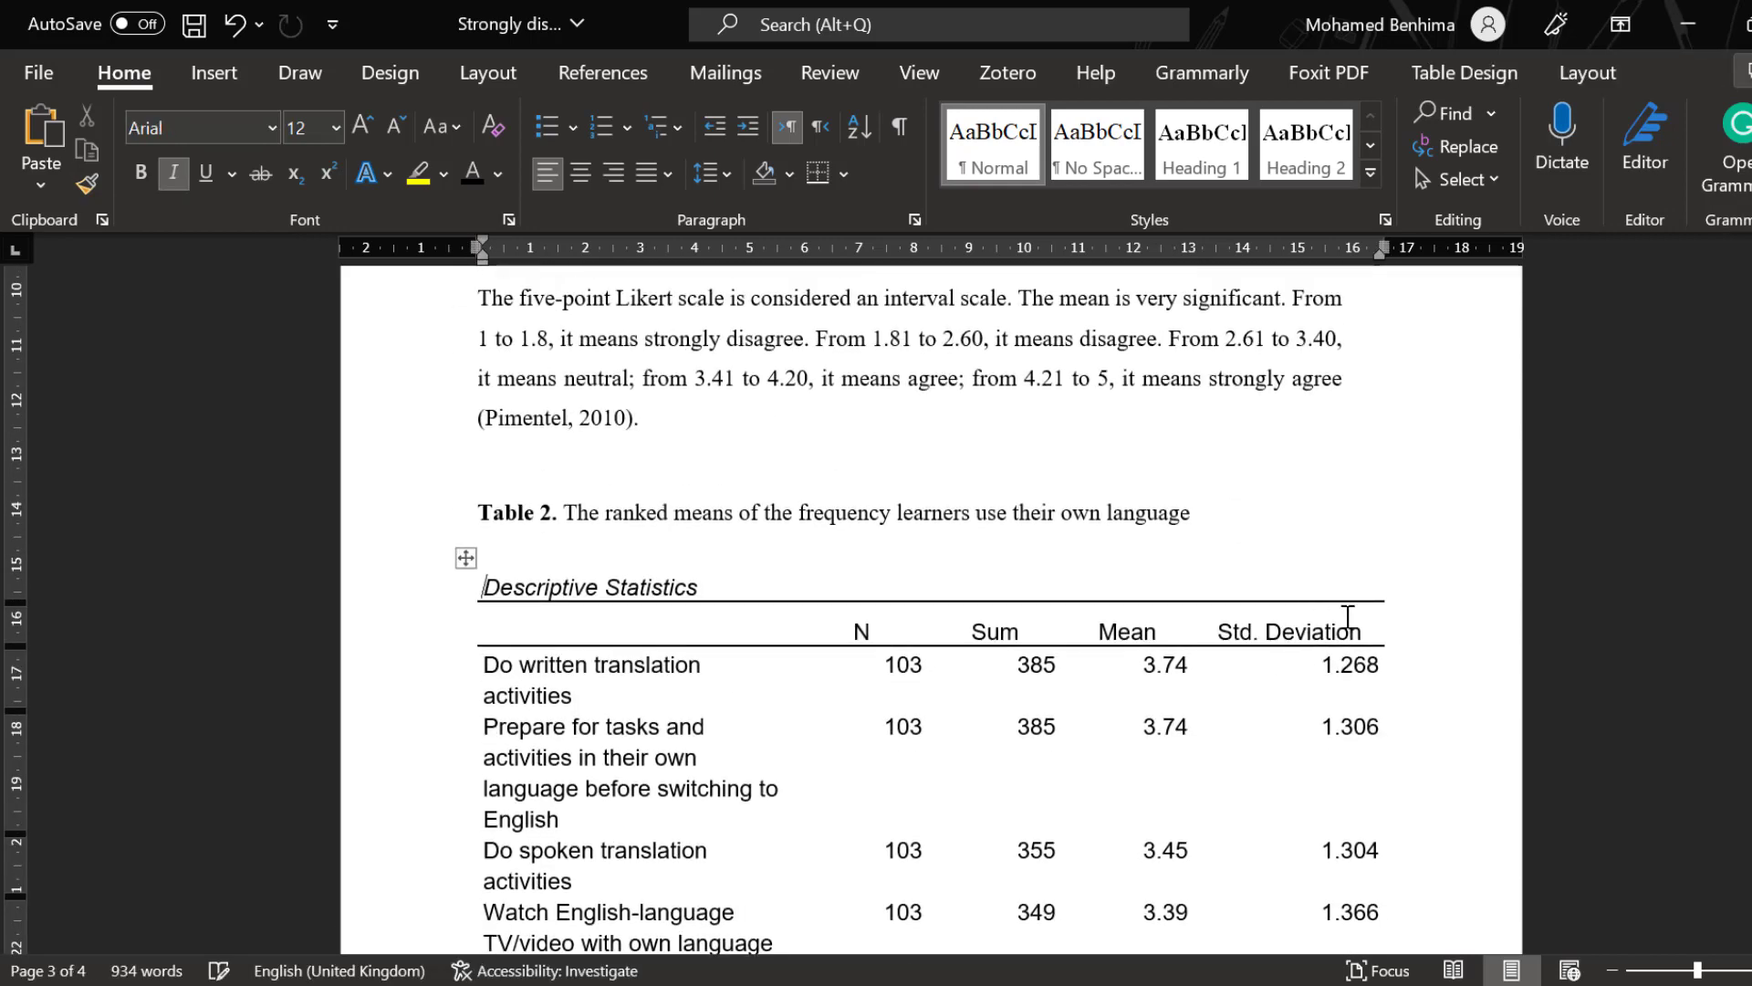
scroll(1347, 617, "up", 6)
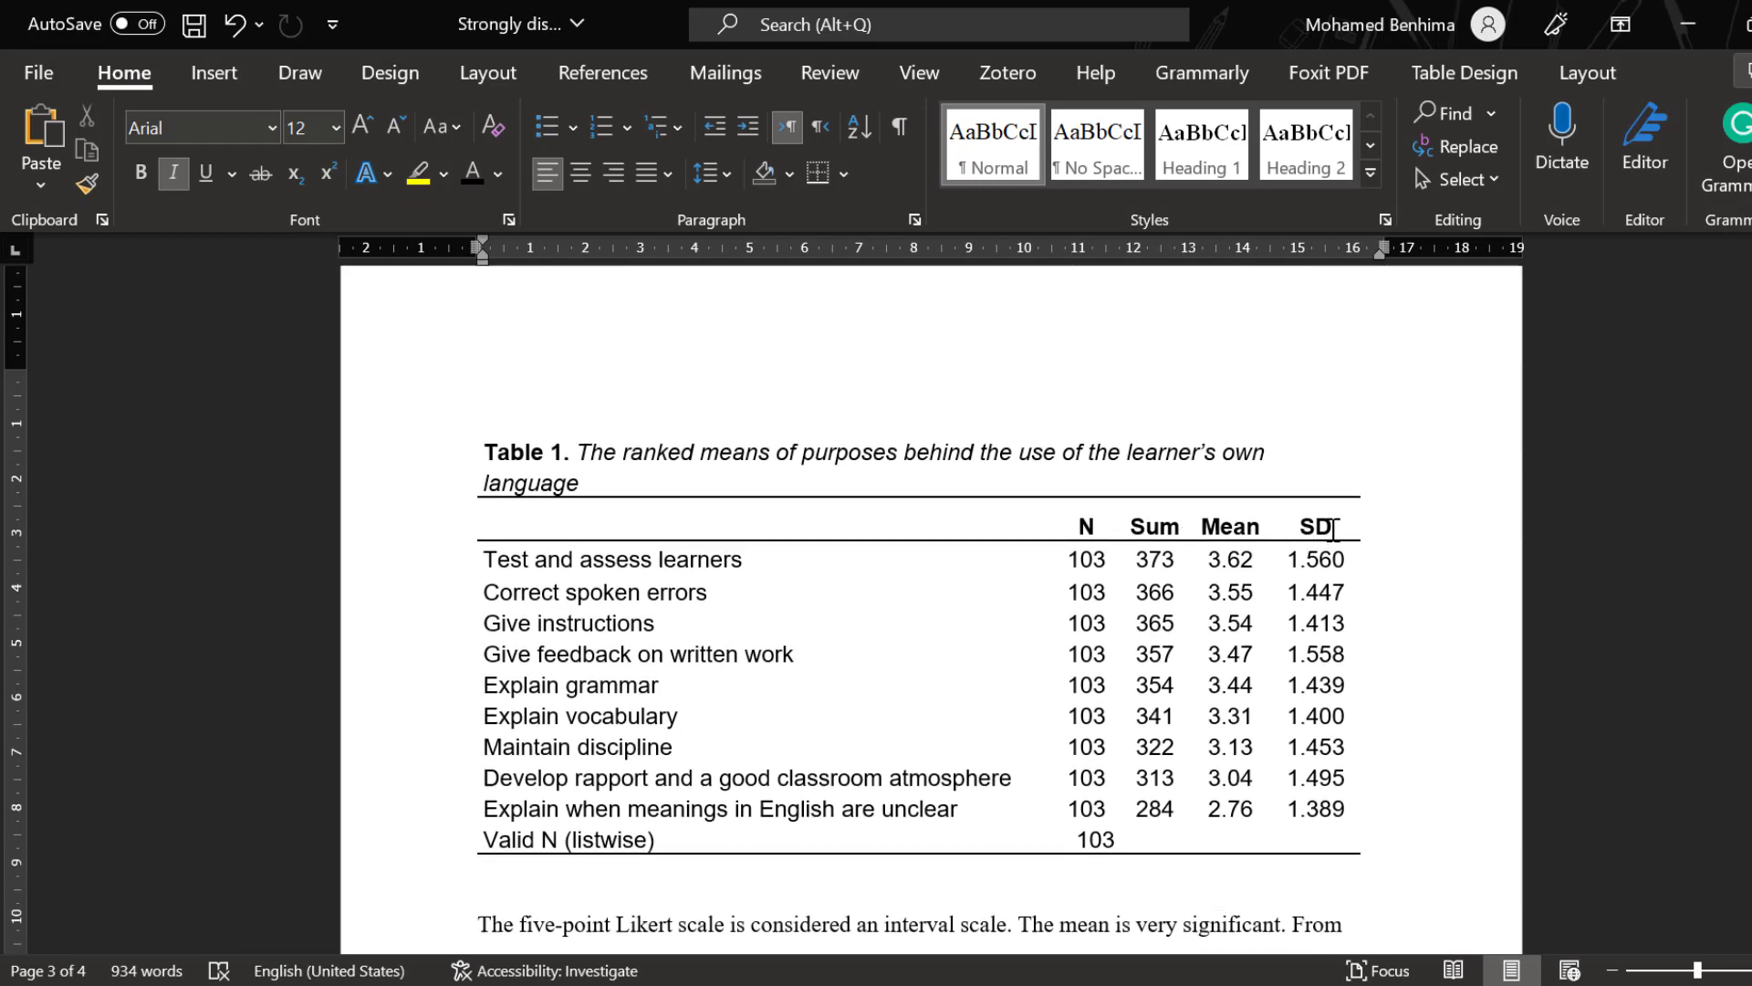
left_click_drag(1333, 530, 1086, 528)
- Replace Table 2's headers with Table 1's N, Sum, Mean and SD headings, keeping source formatting
right_click(1095, 525)
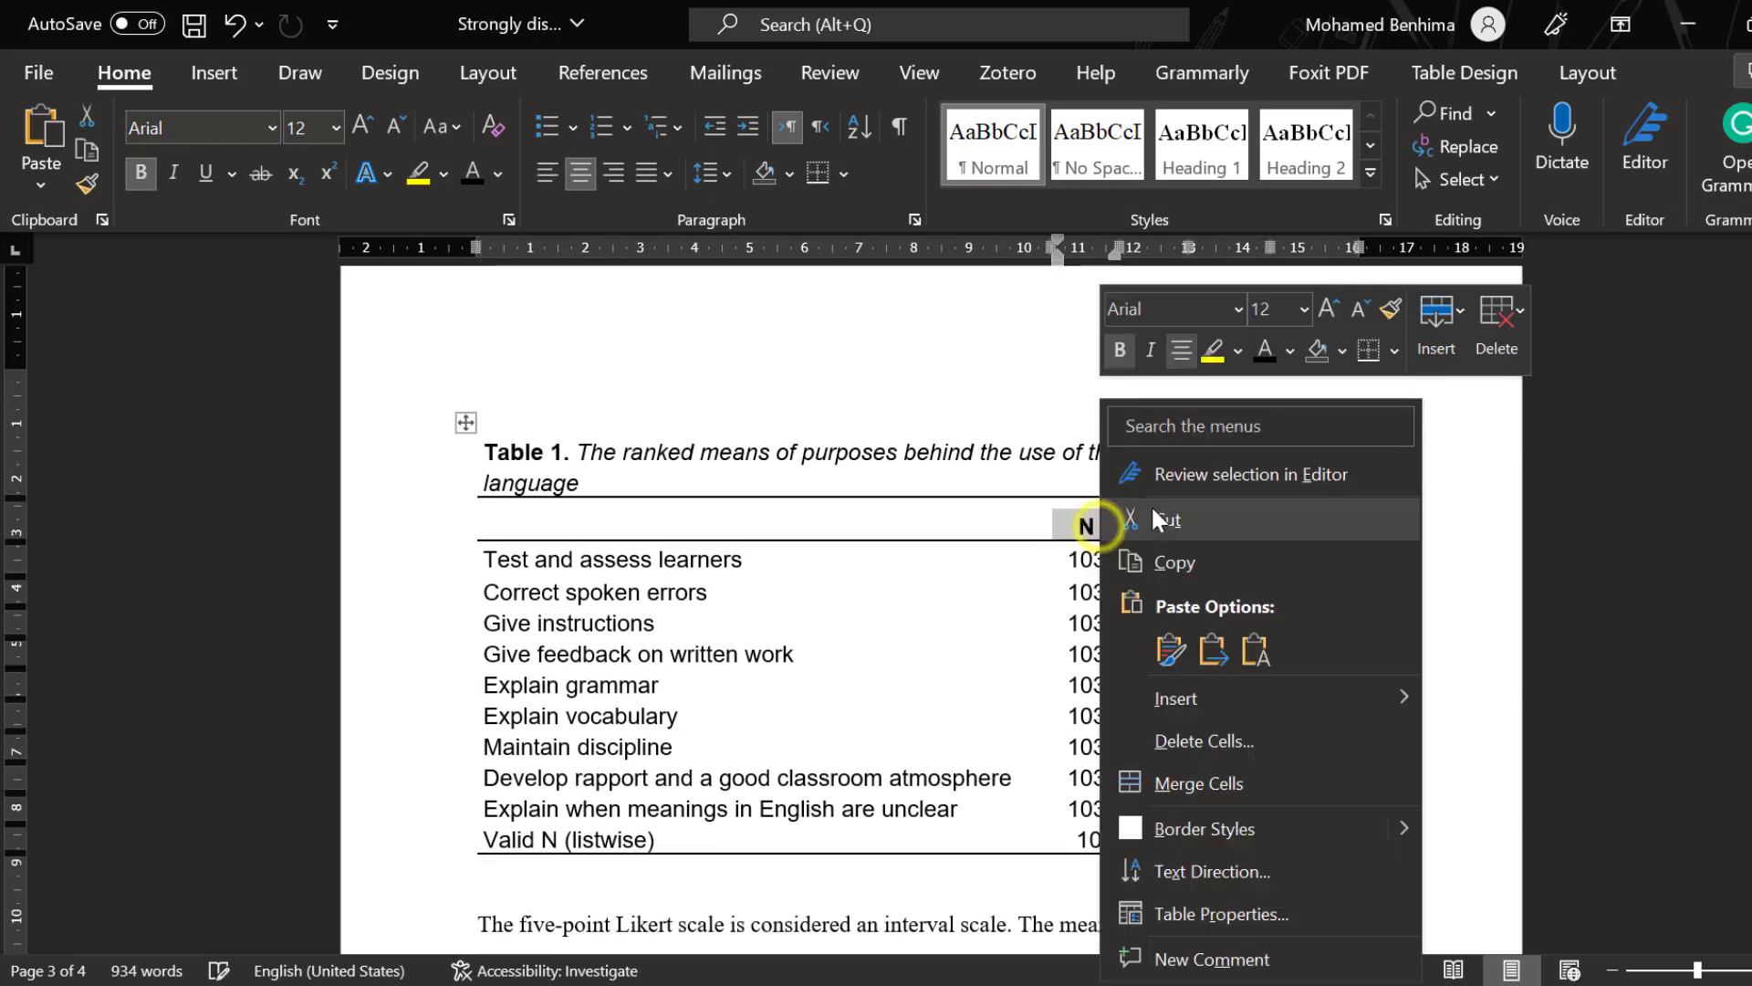
left_click(1172, 560)
scroll(1168, 562, "down", 8)
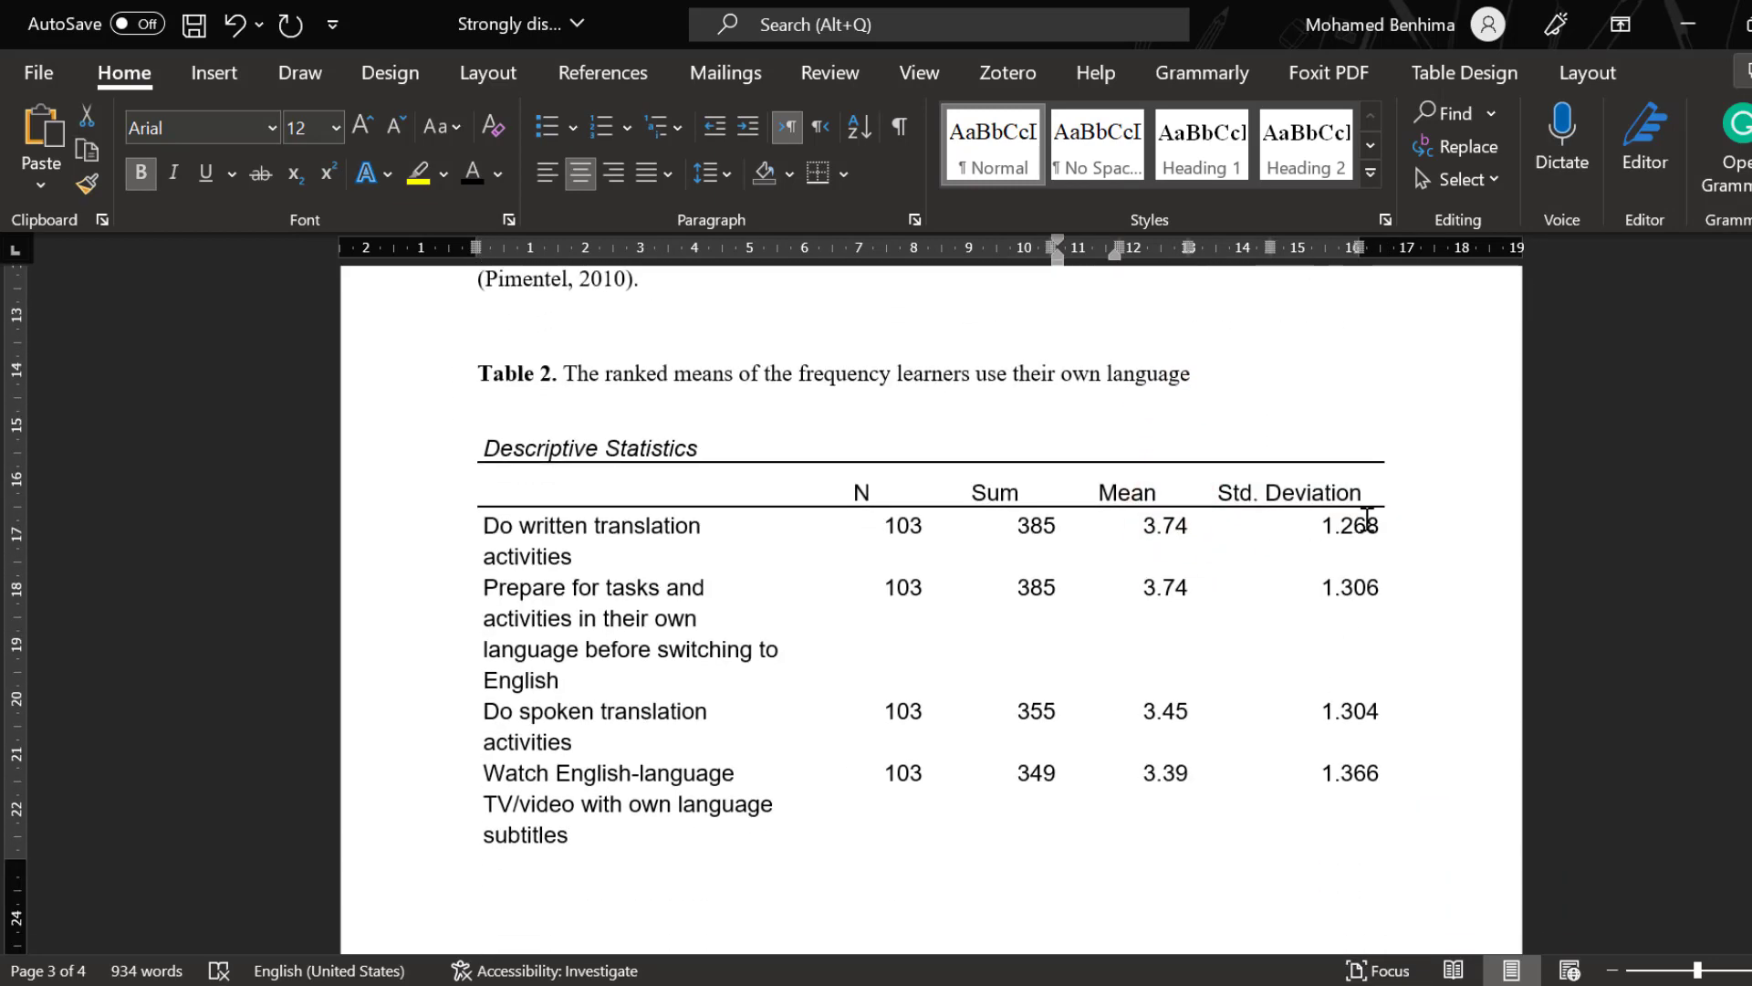
left_click_drag(1369, 494, 866, 497)
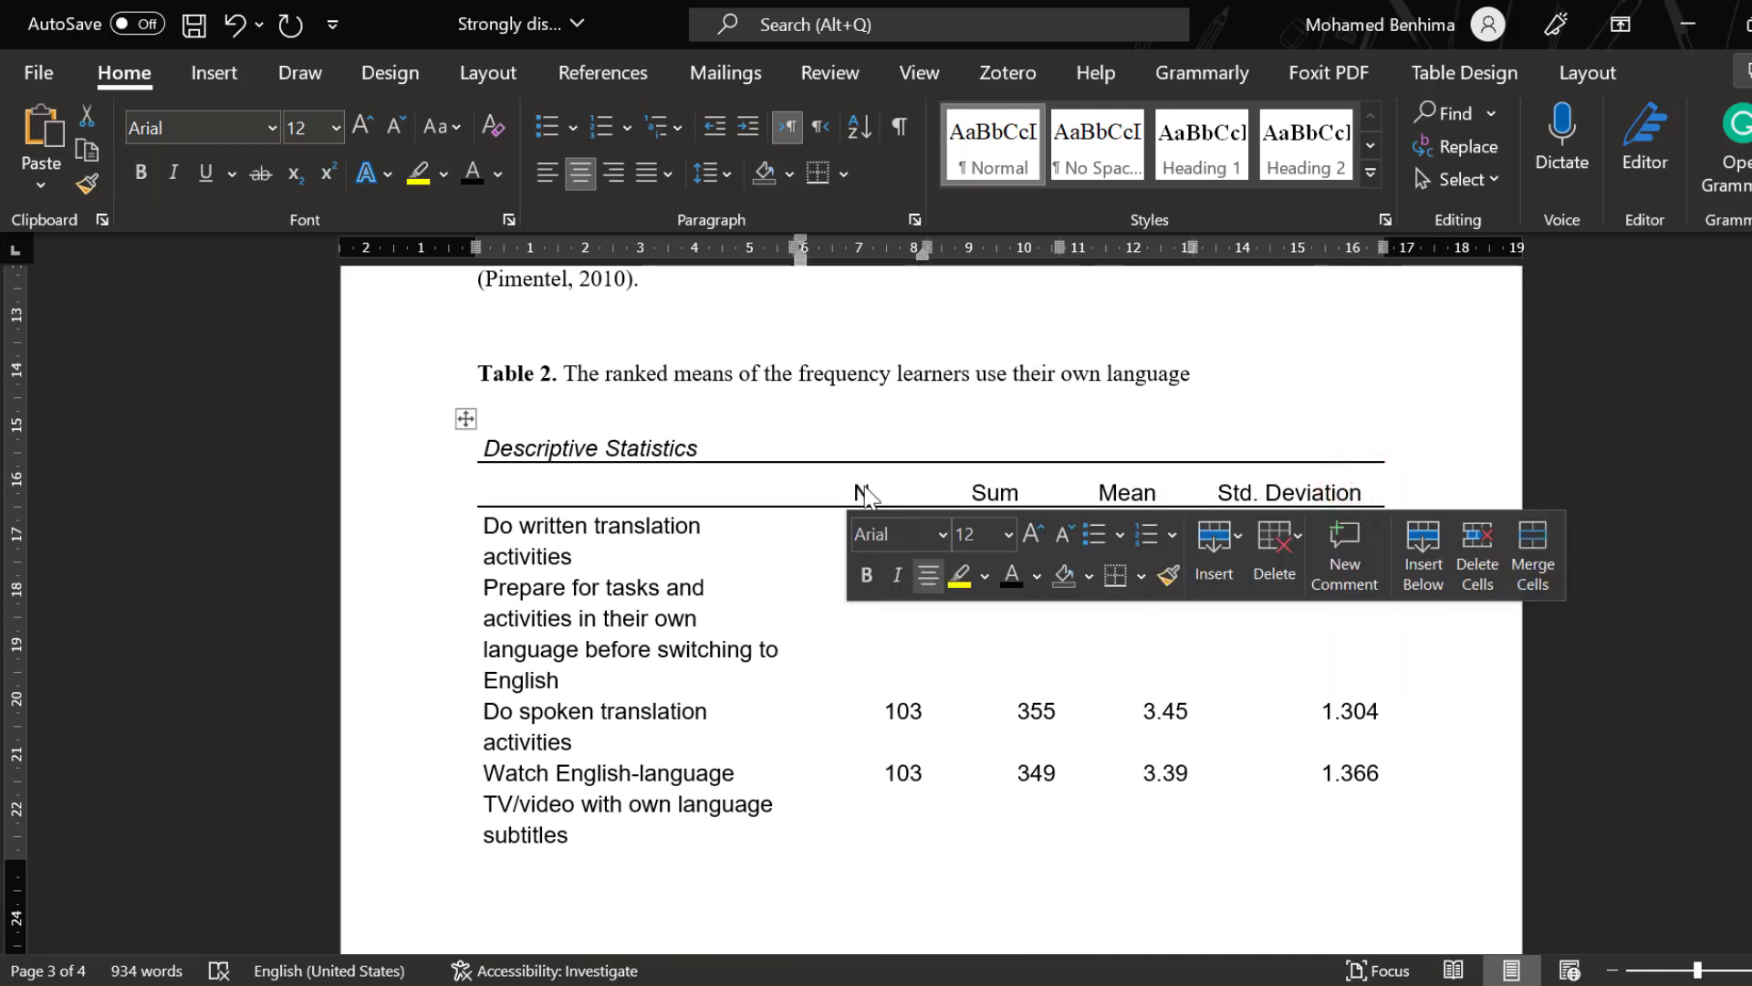
right_click(865, 497)
left_click(1049, 644)
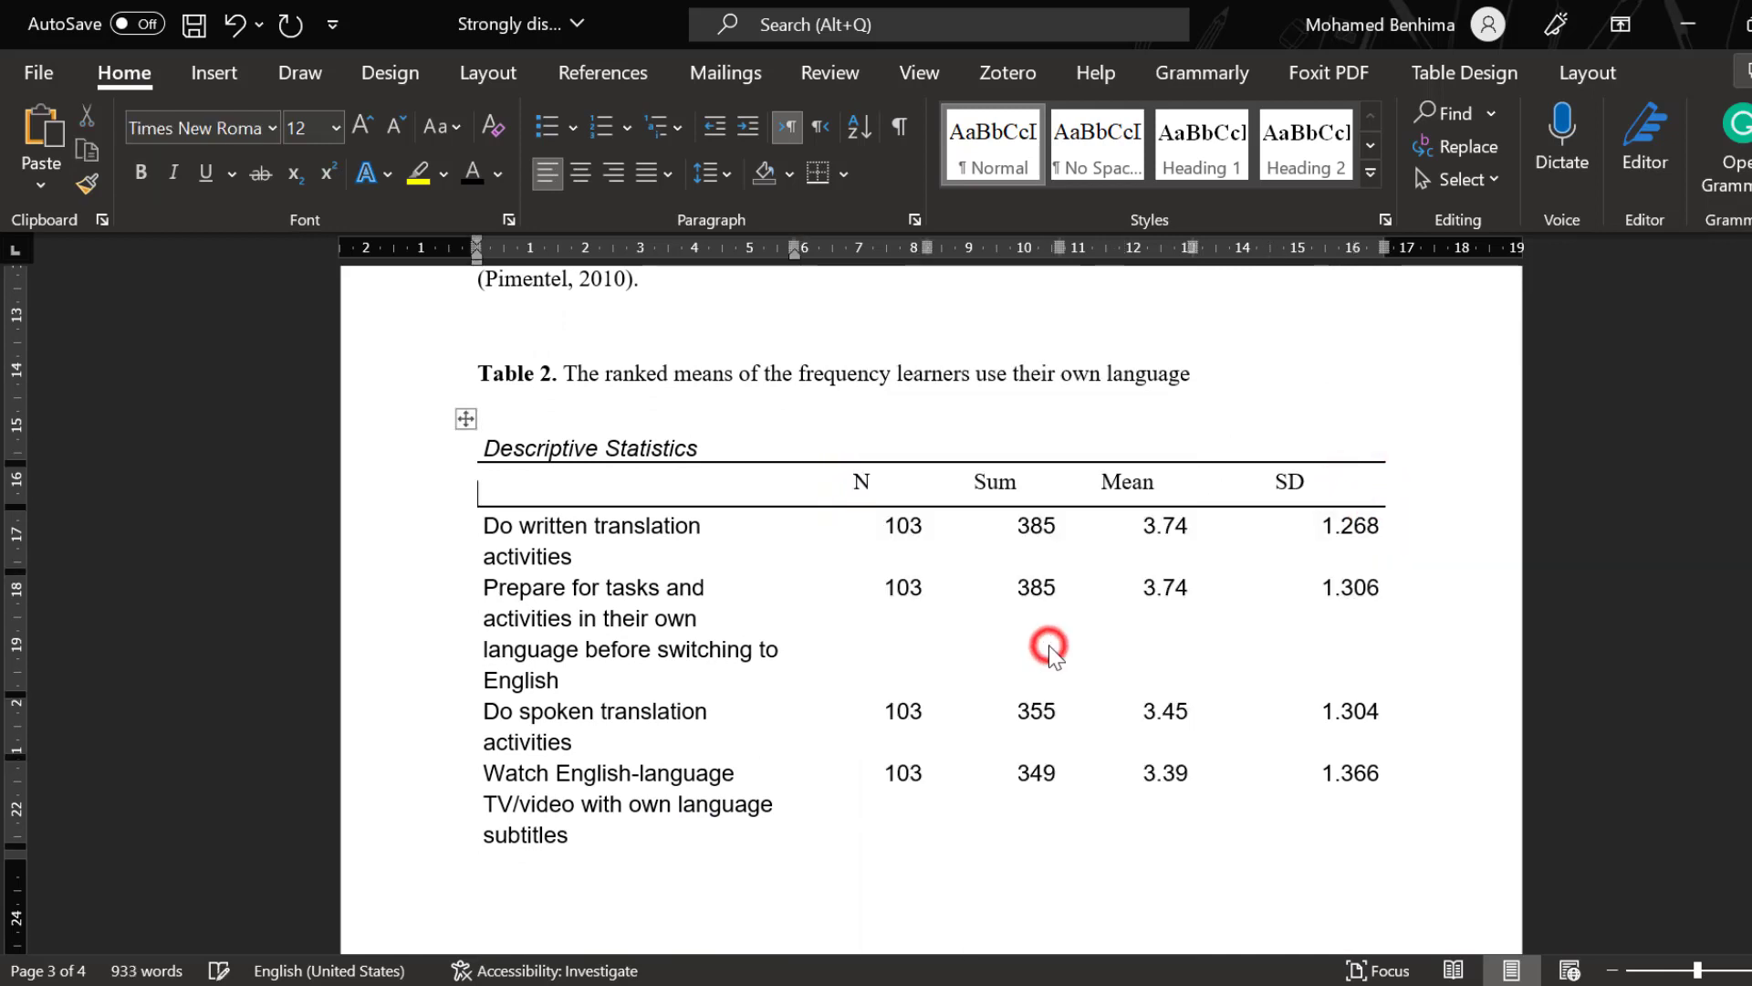
- Make Table 2's headers bold and centred, and centre its numeric values
left_click_drag(1318, 487, 808, 481)
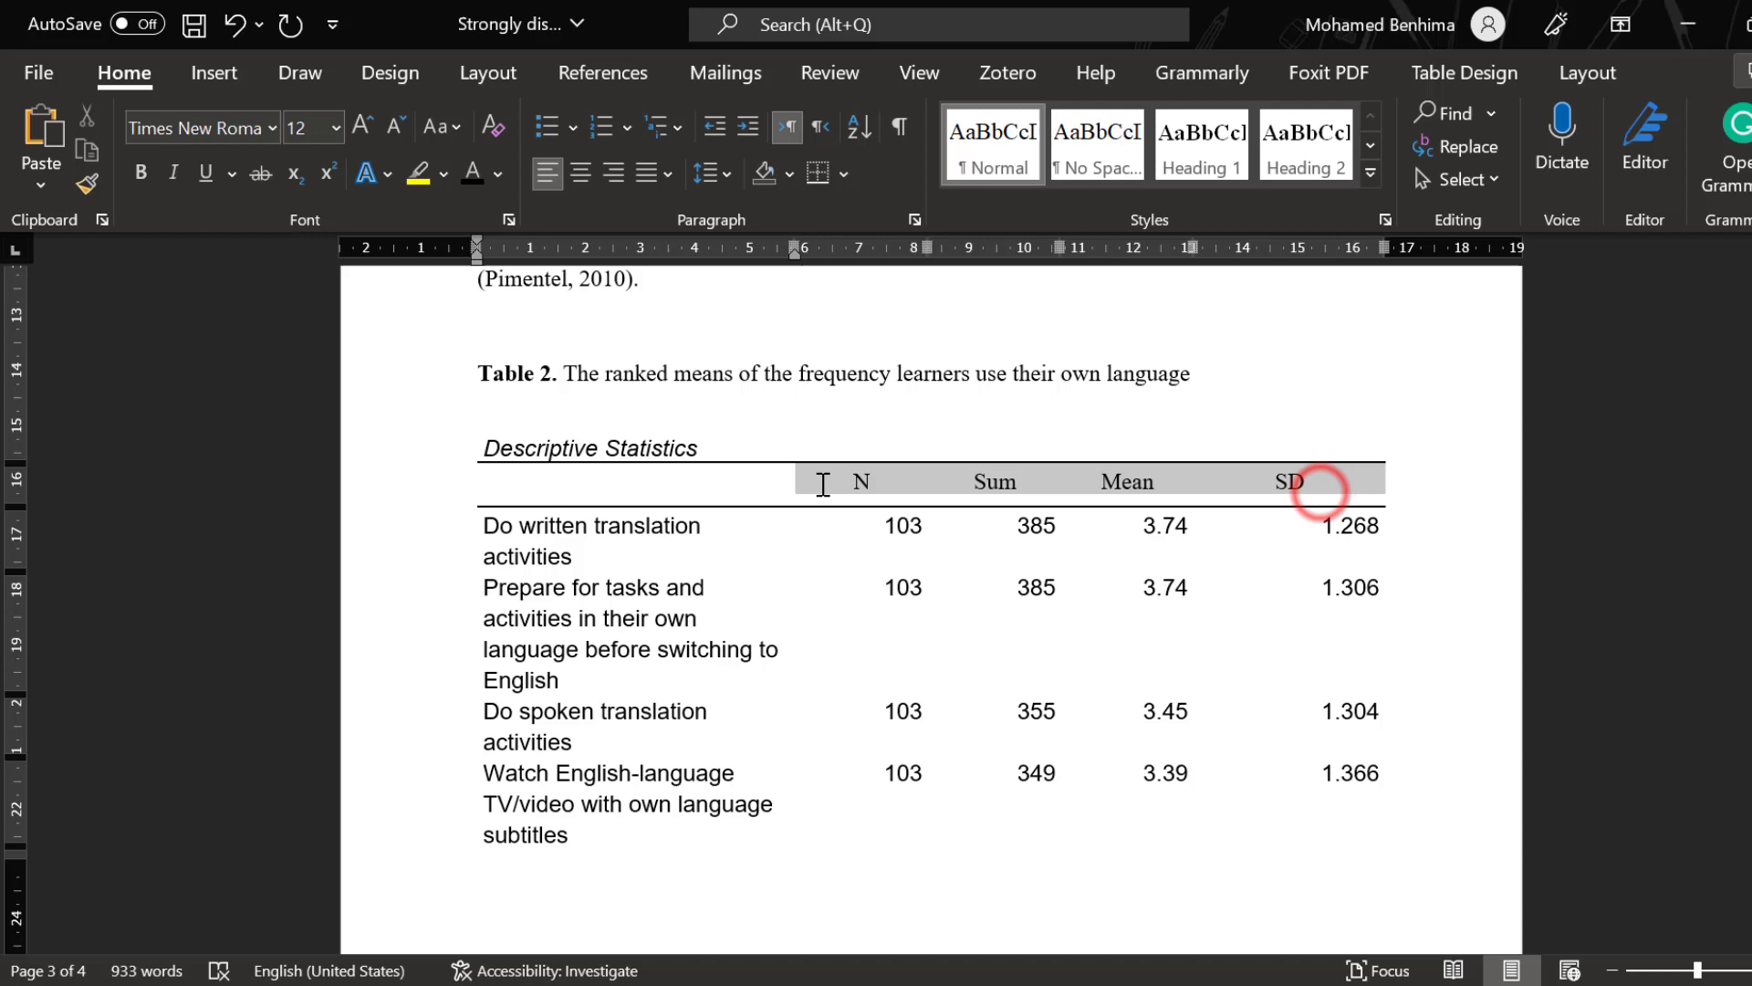
left_click(141, 171)
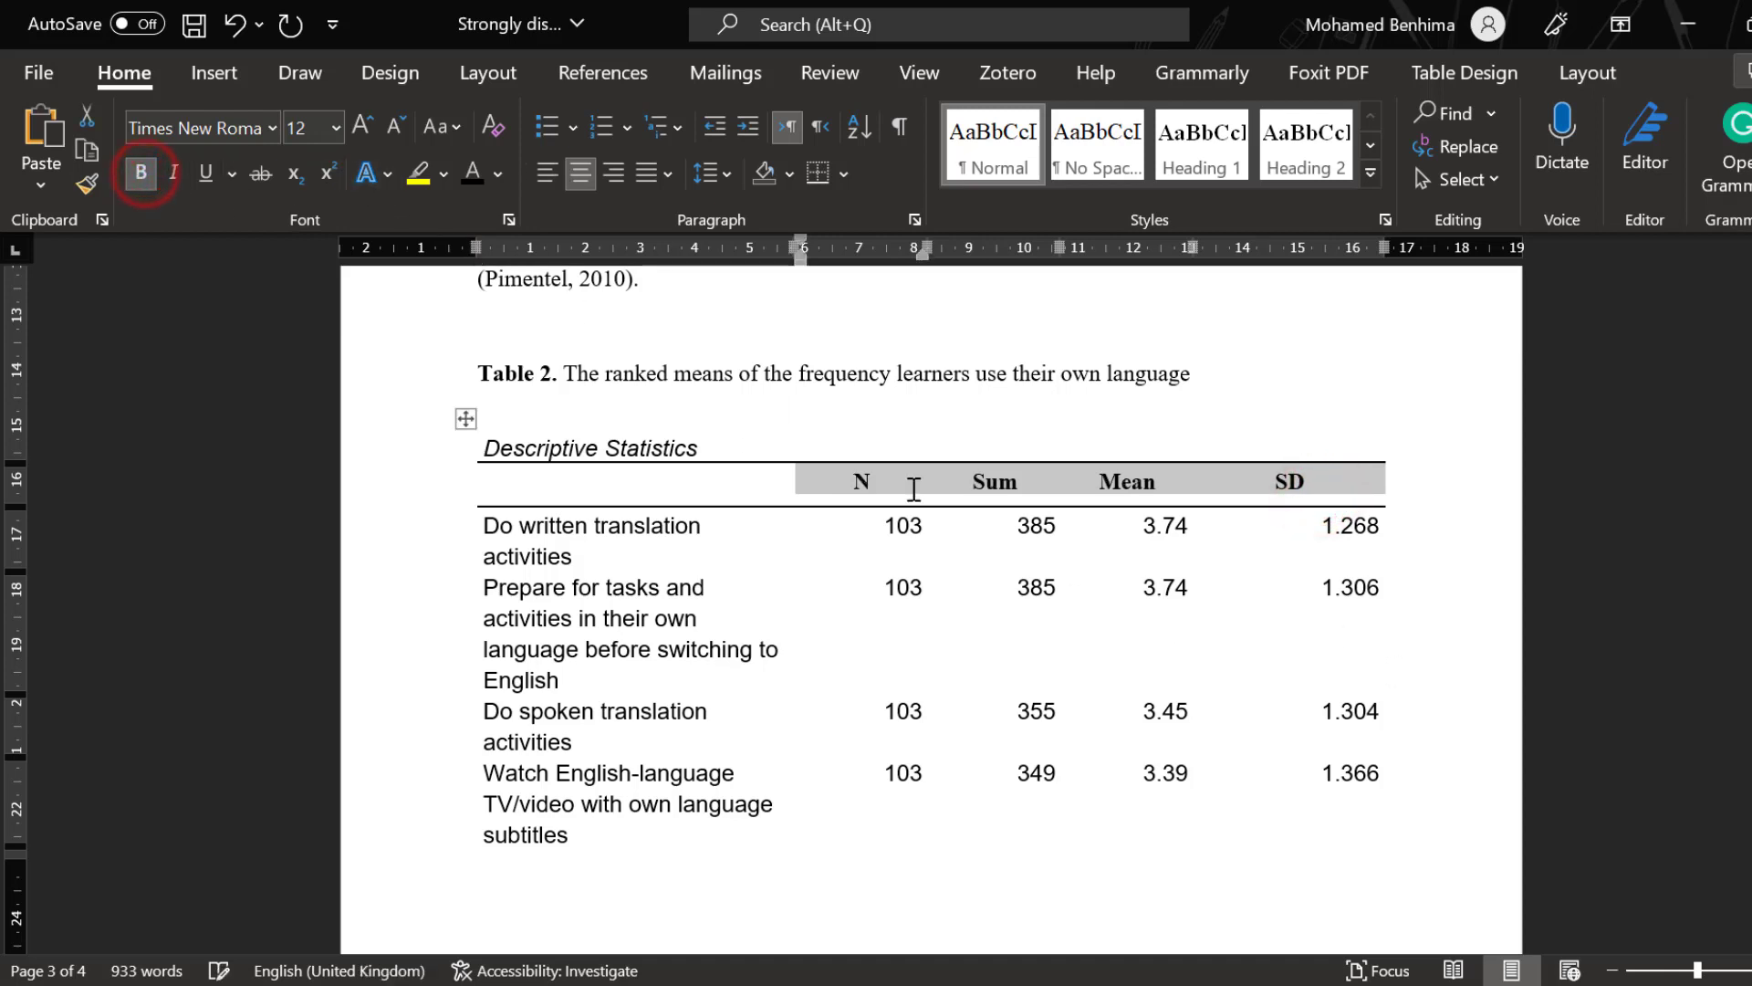
left_click(580, 176)
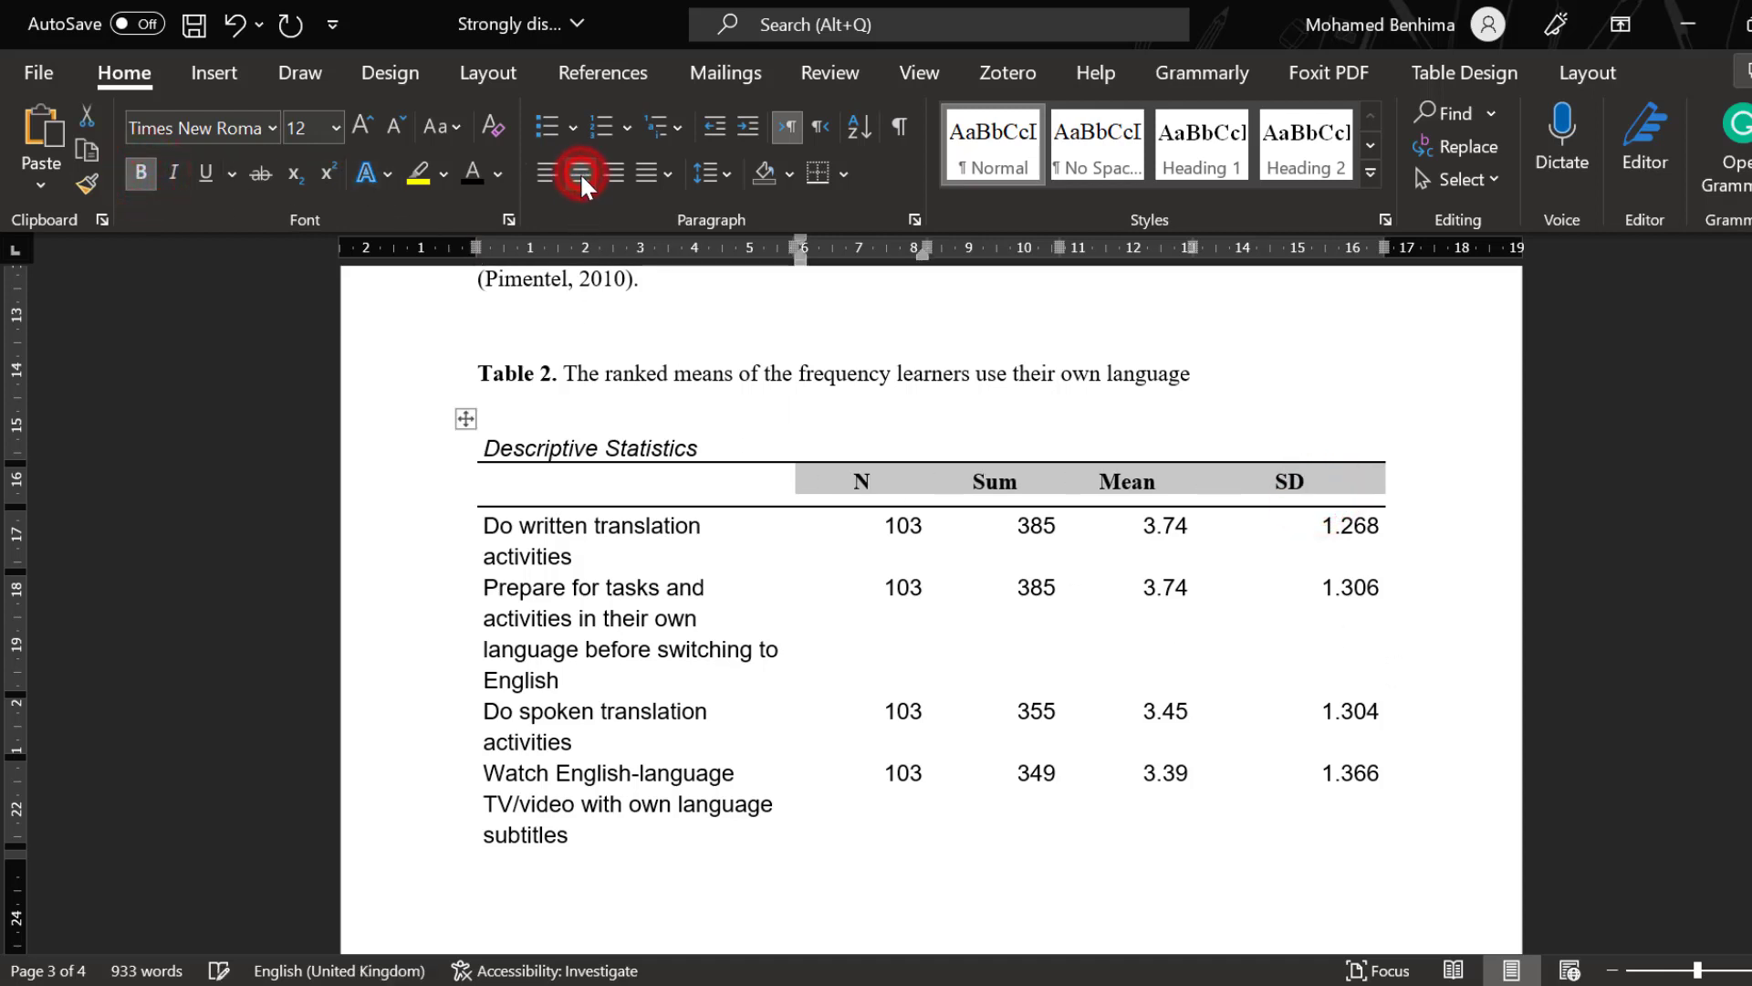
left_click(1103, 562)
left_click_drag(869, 493, 1333, 763)
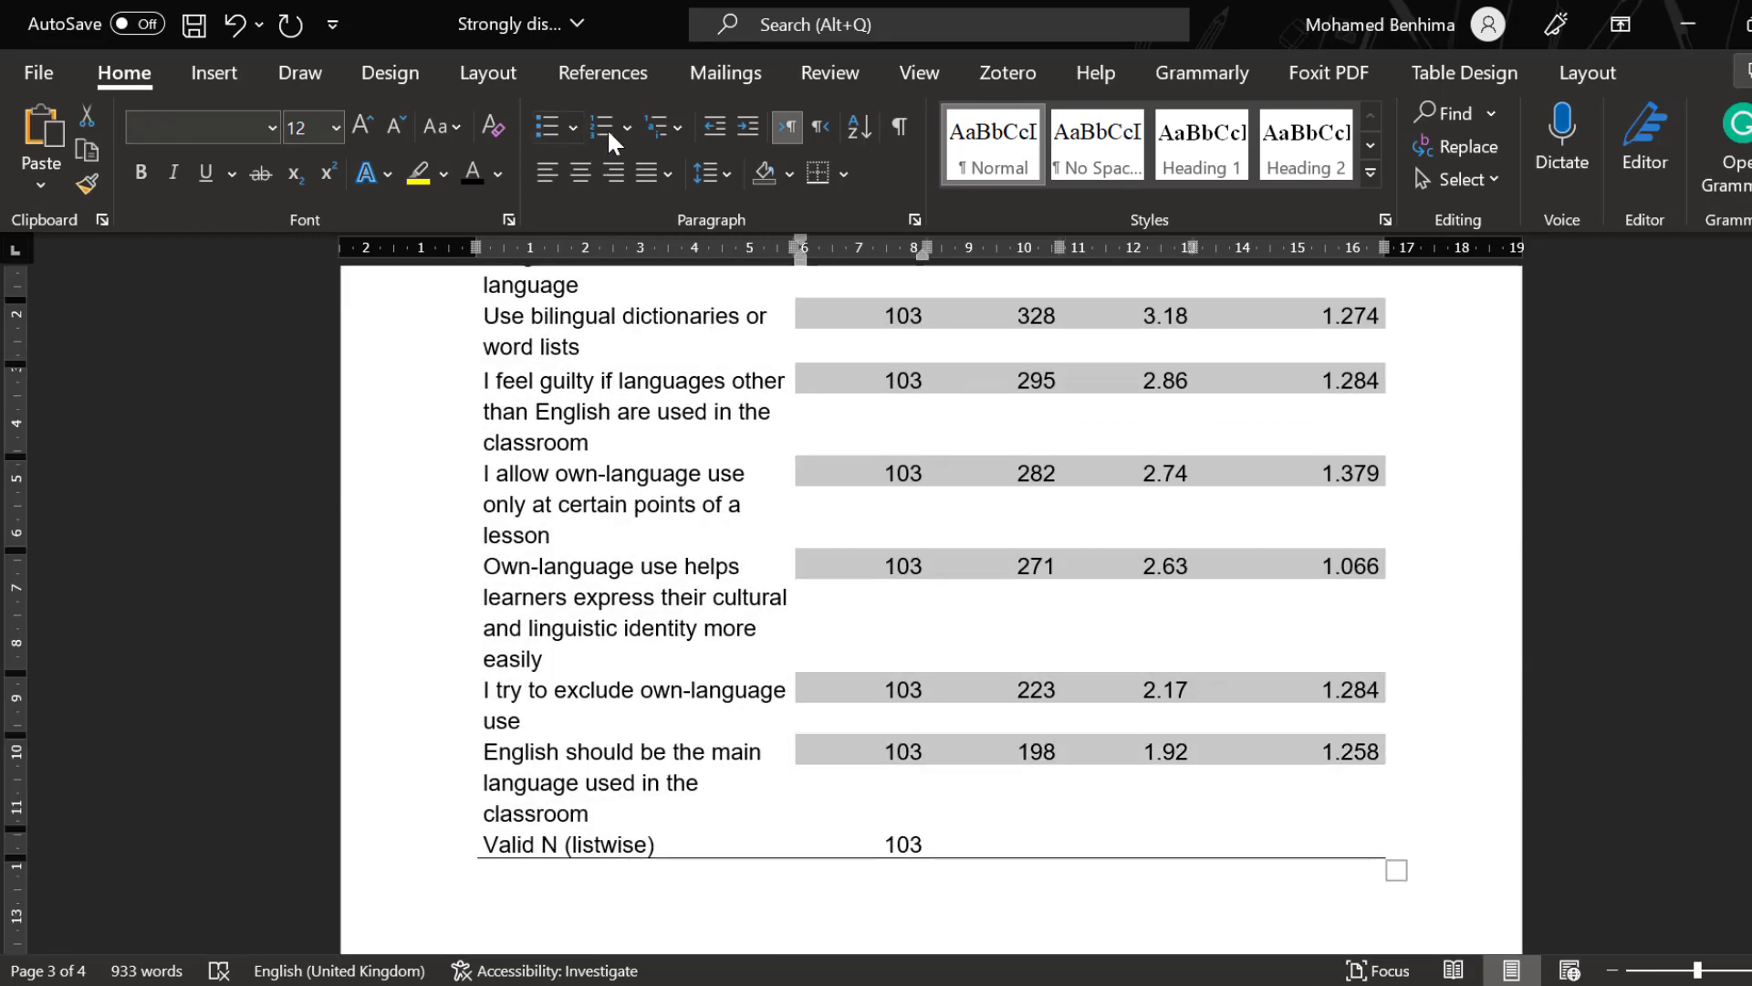
left_click(578, 171)
scroll(1103, 356, "up", 10)
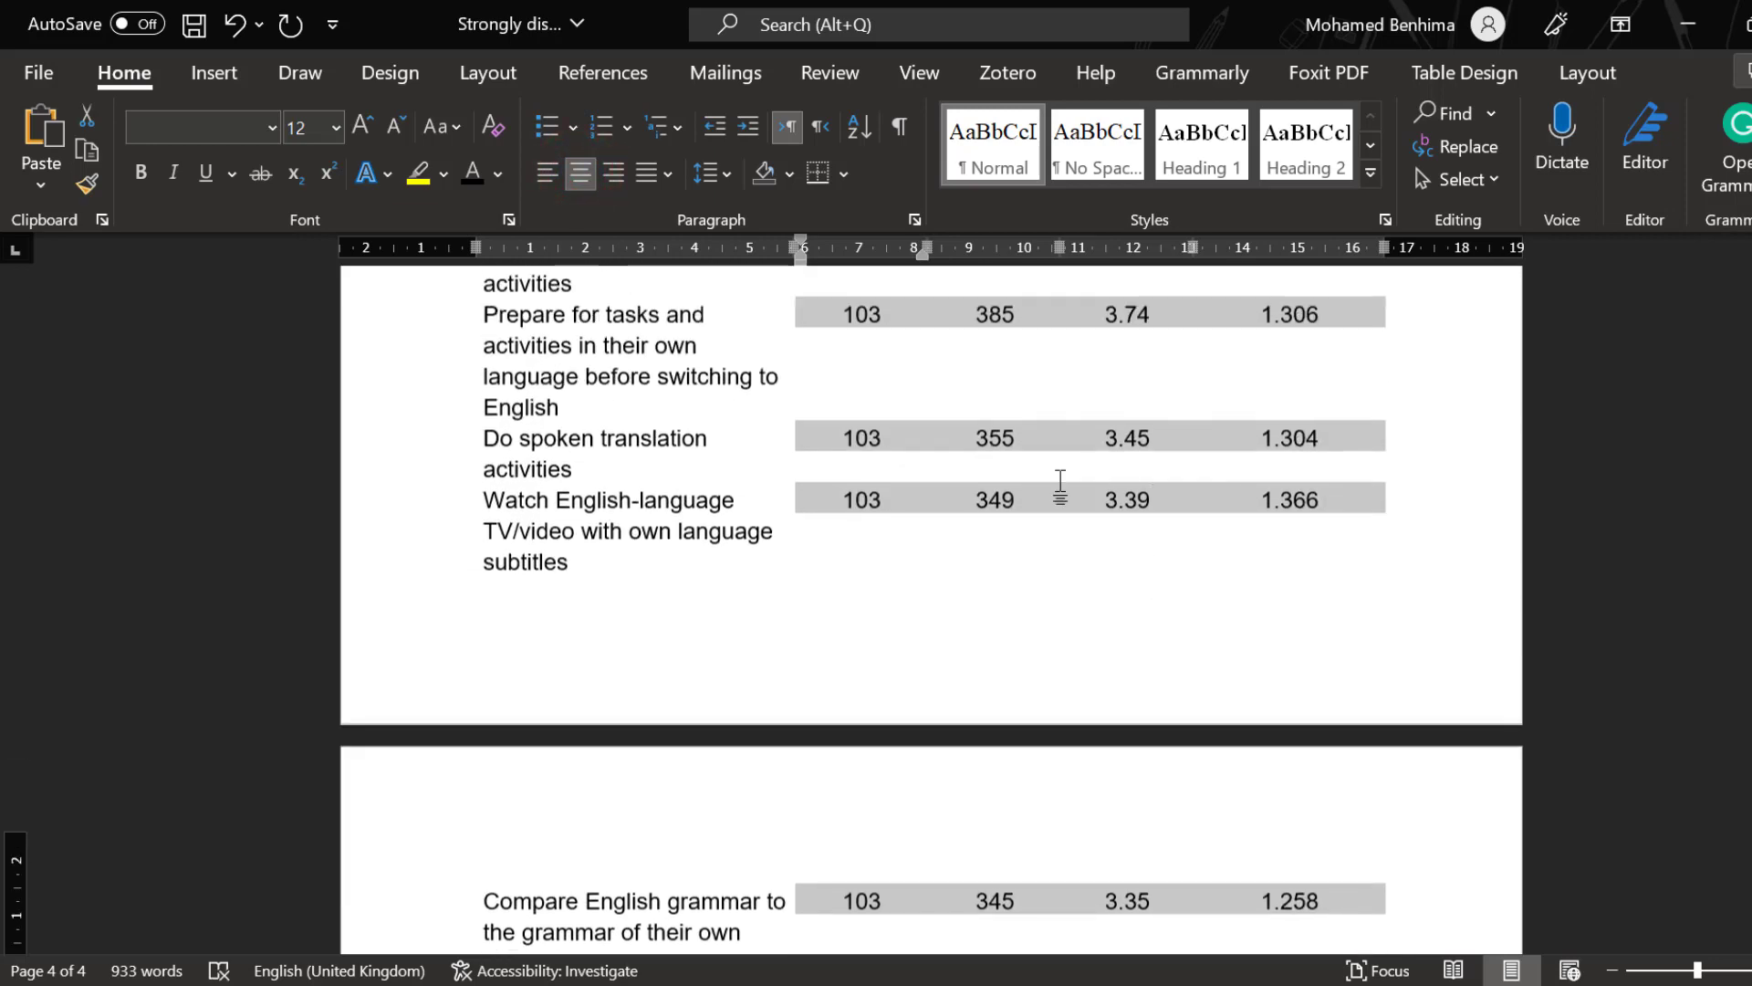
- Widen Table 2's item column and push the narrowed N, Sum, Mean and SD columns right
left_click(823, 454)
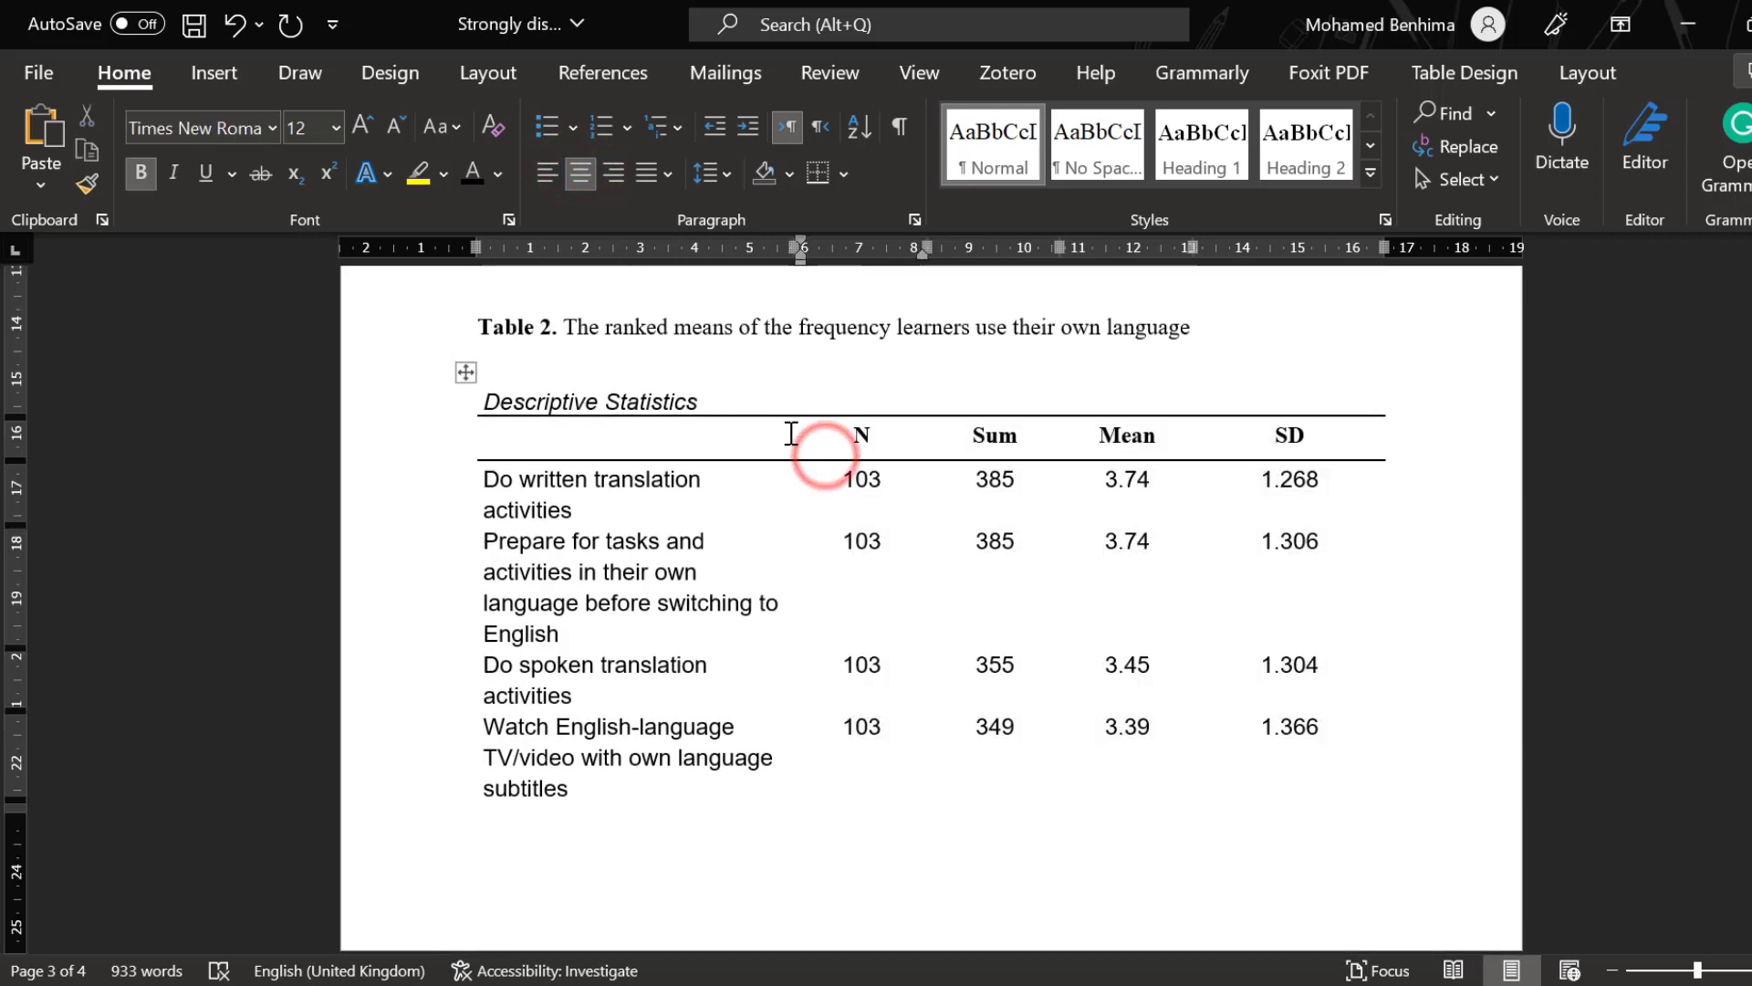
left_click_drag(794, 433, 879, 433)
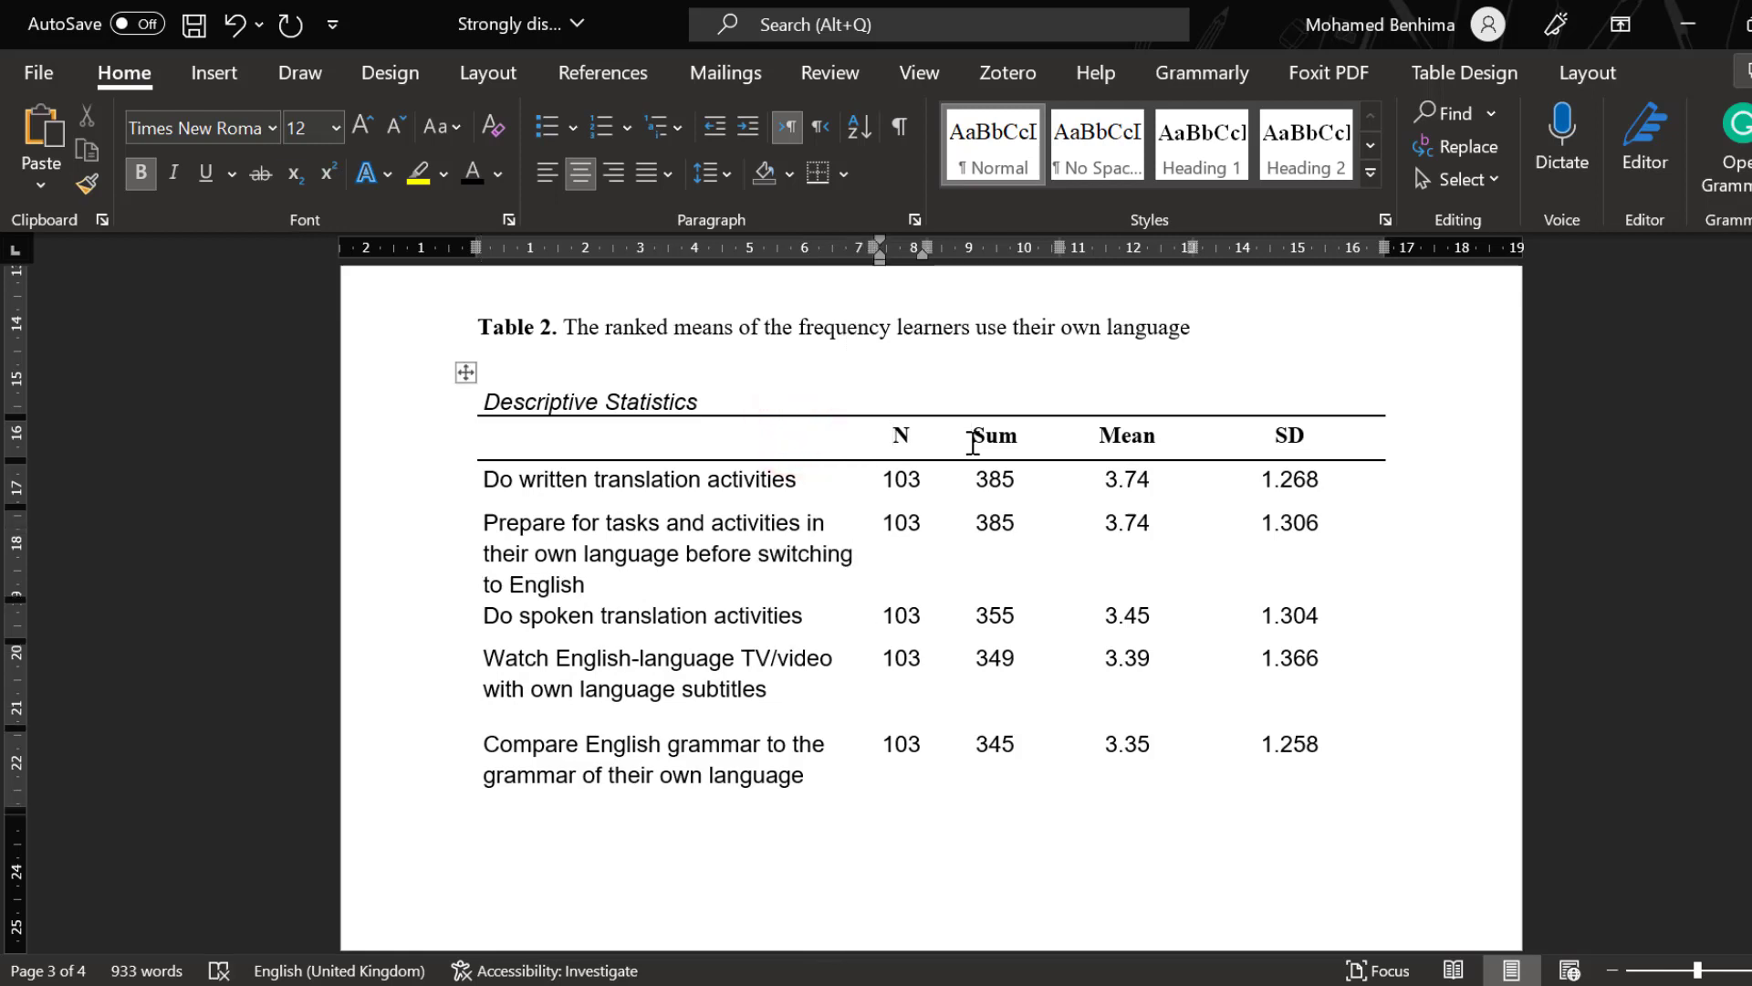
left_click(1027, 435)
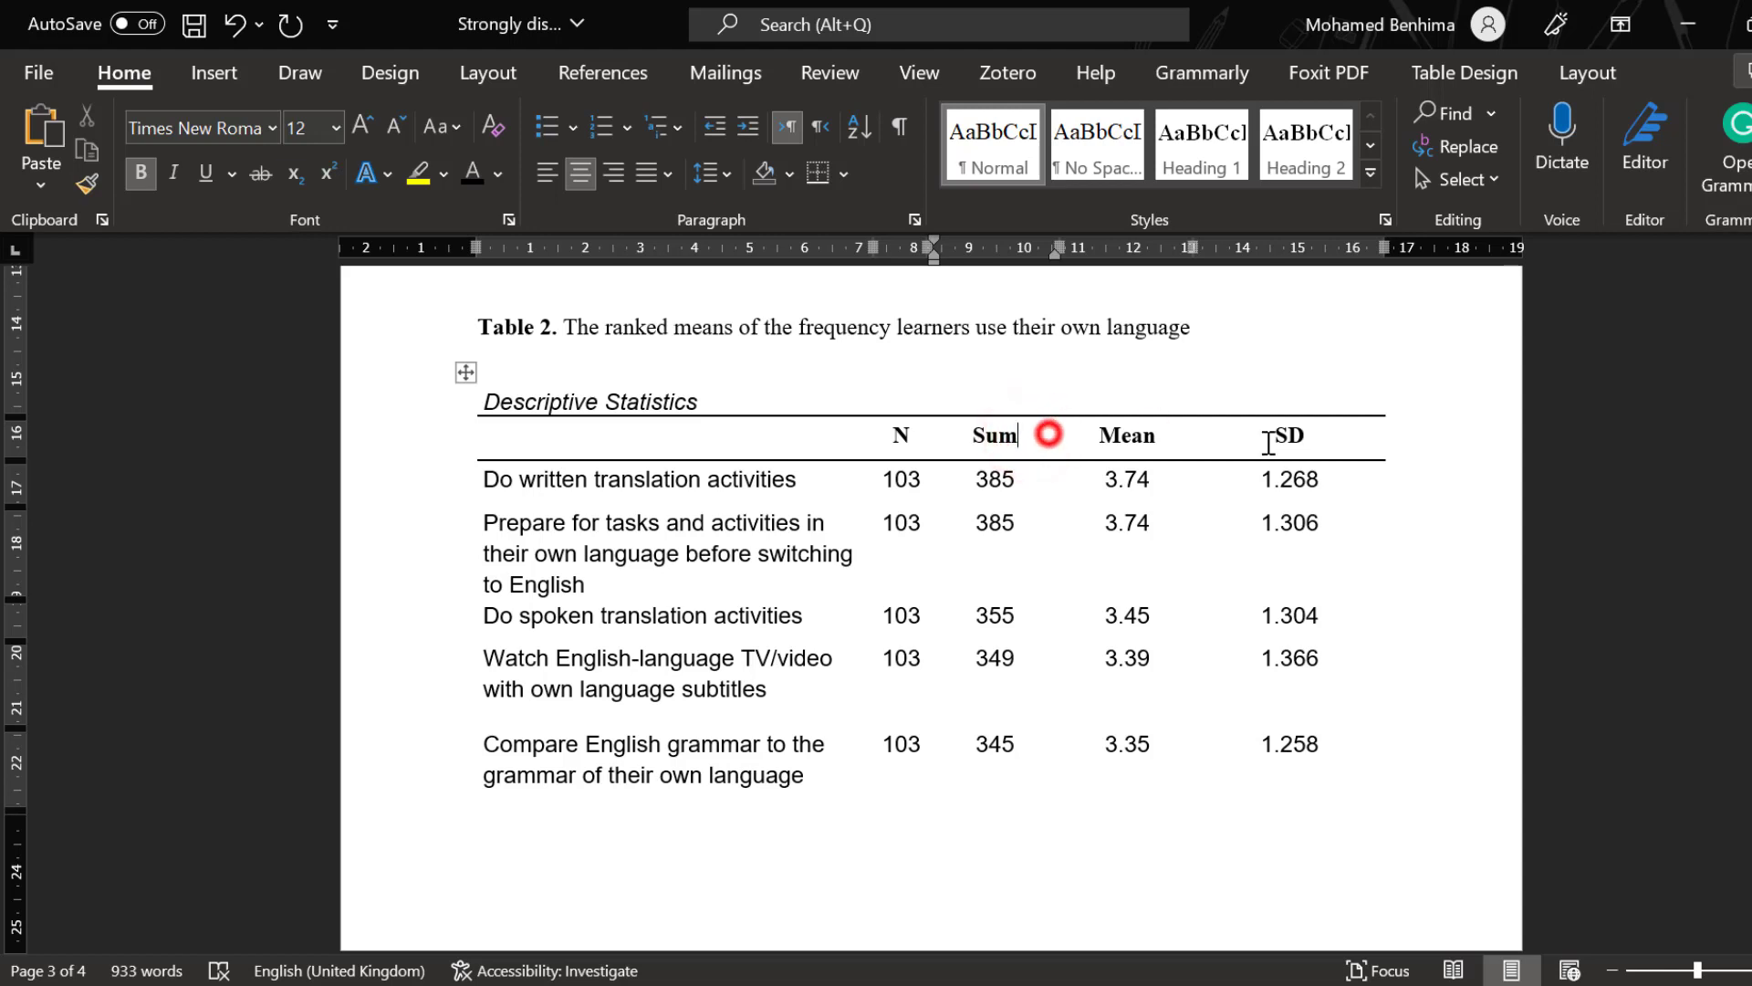
left_click(1188, 434)
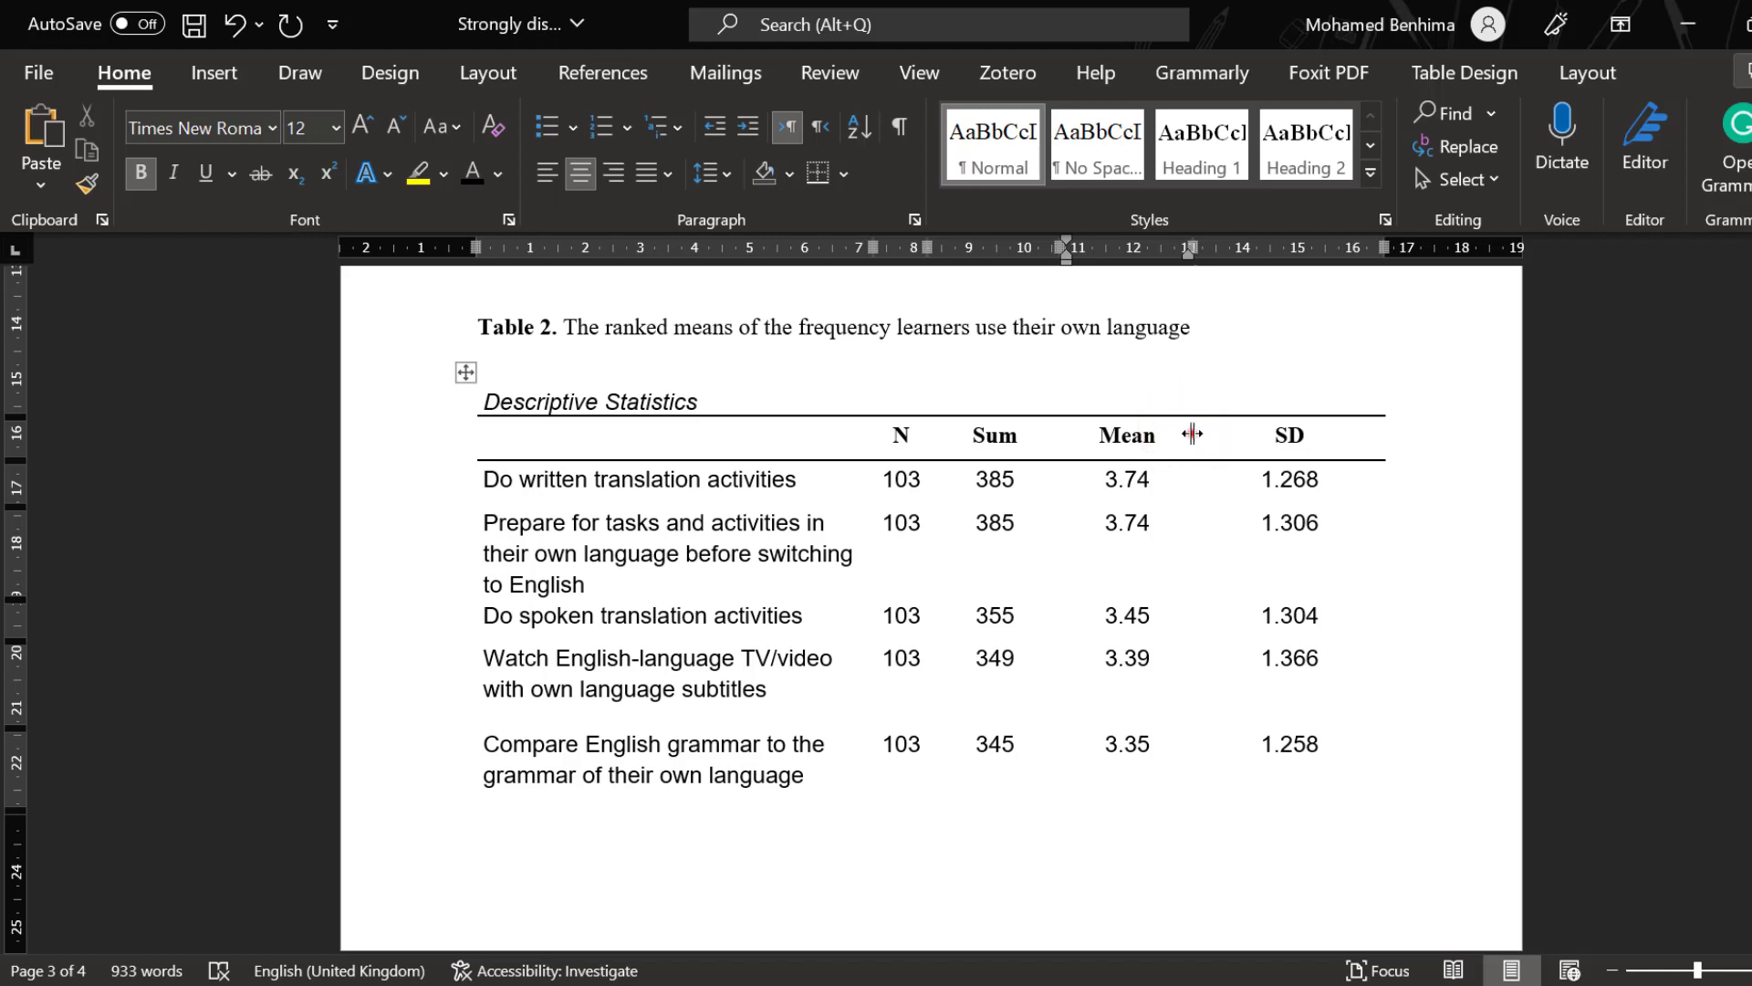
left_click_drag(1192, 434, 1298, 441)
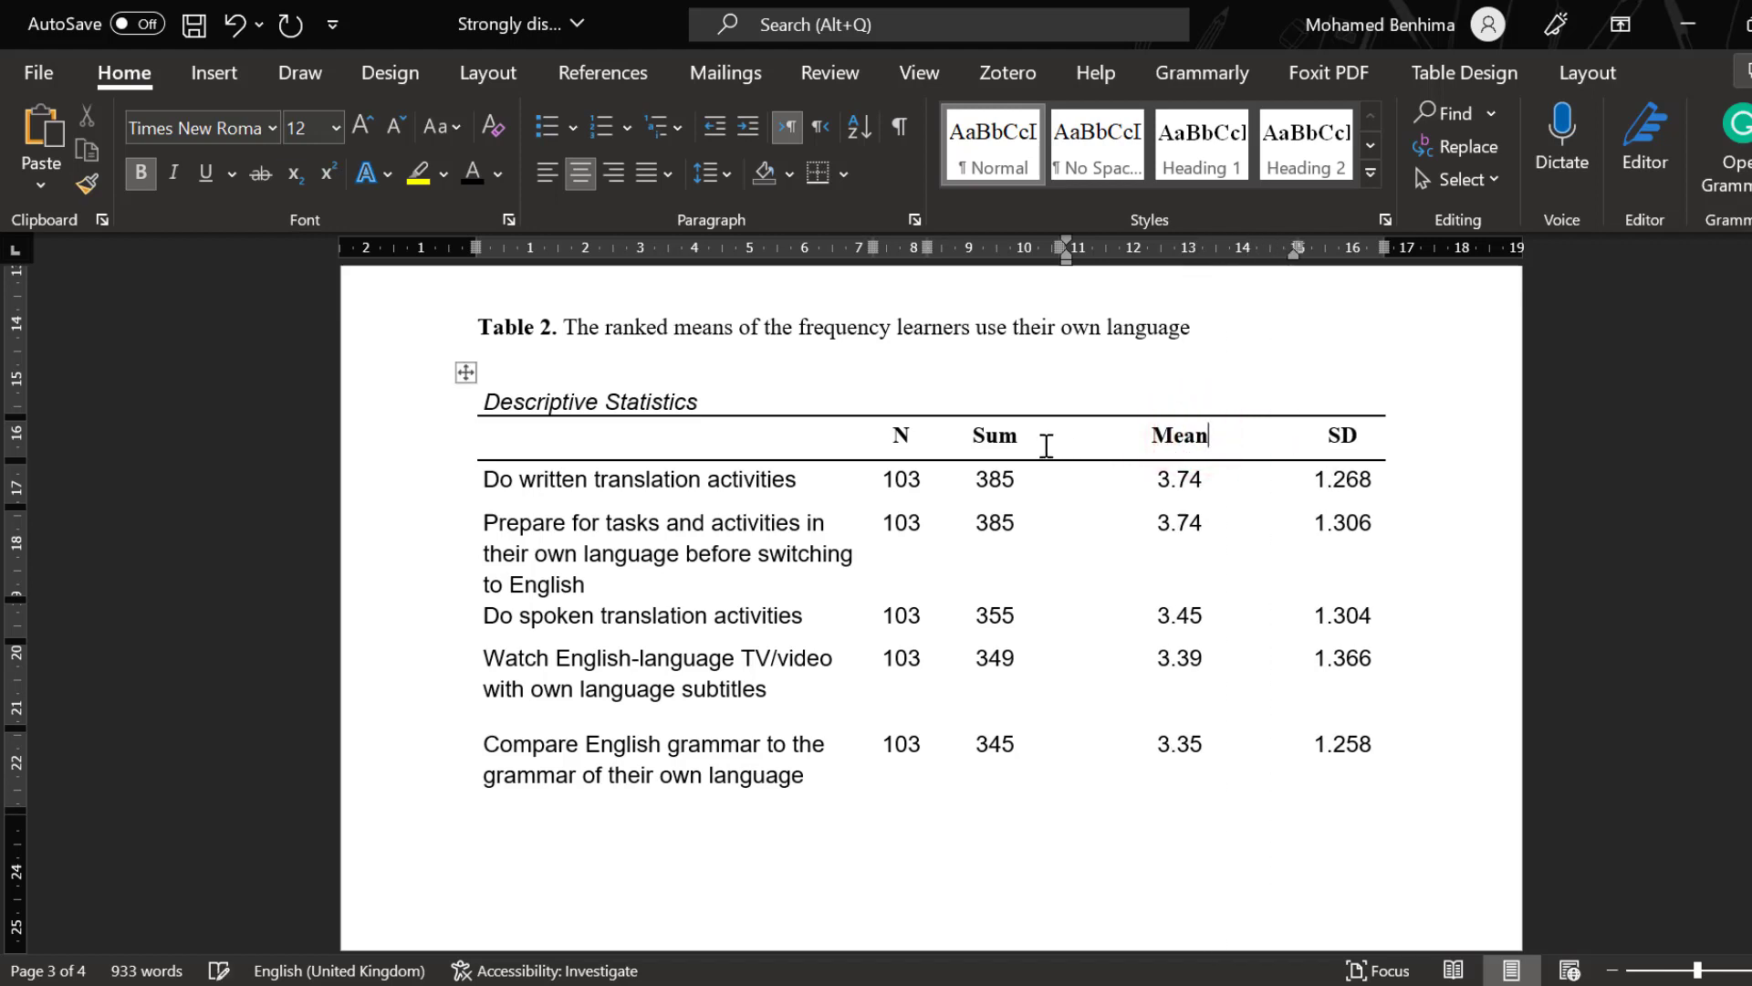
left_click_drag(1061, 445, 1179, 439)
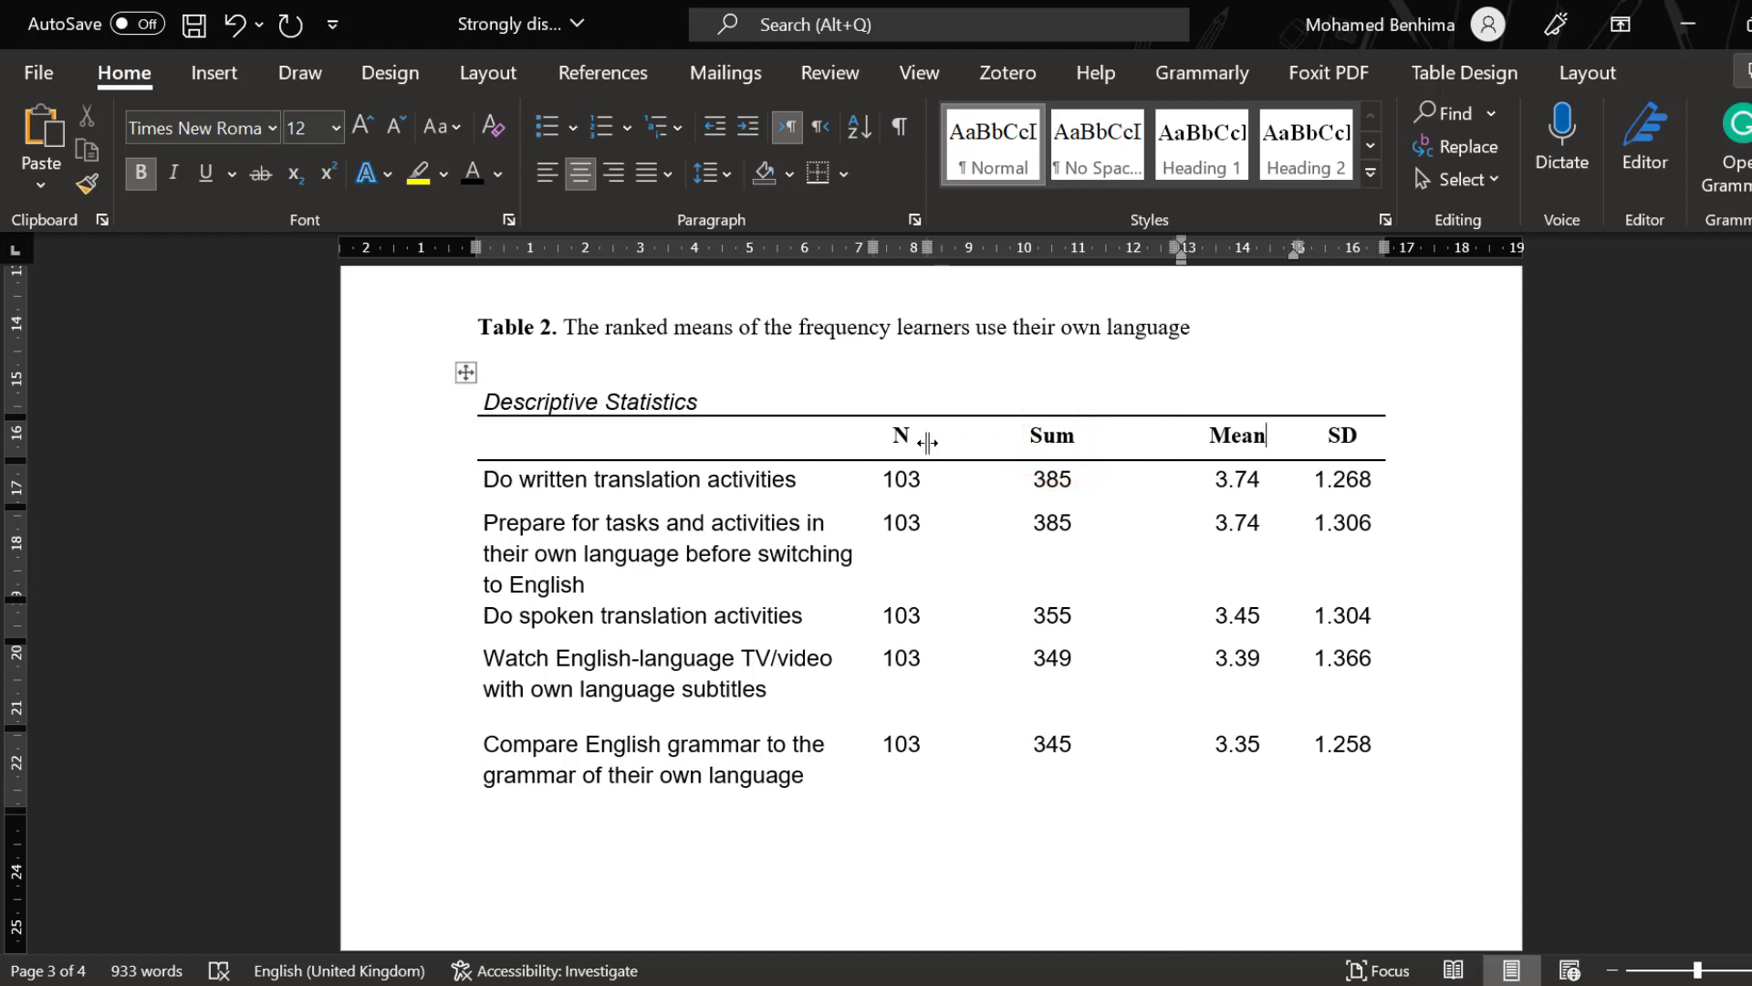
left_click_drag(928, 442, 1111, 445)
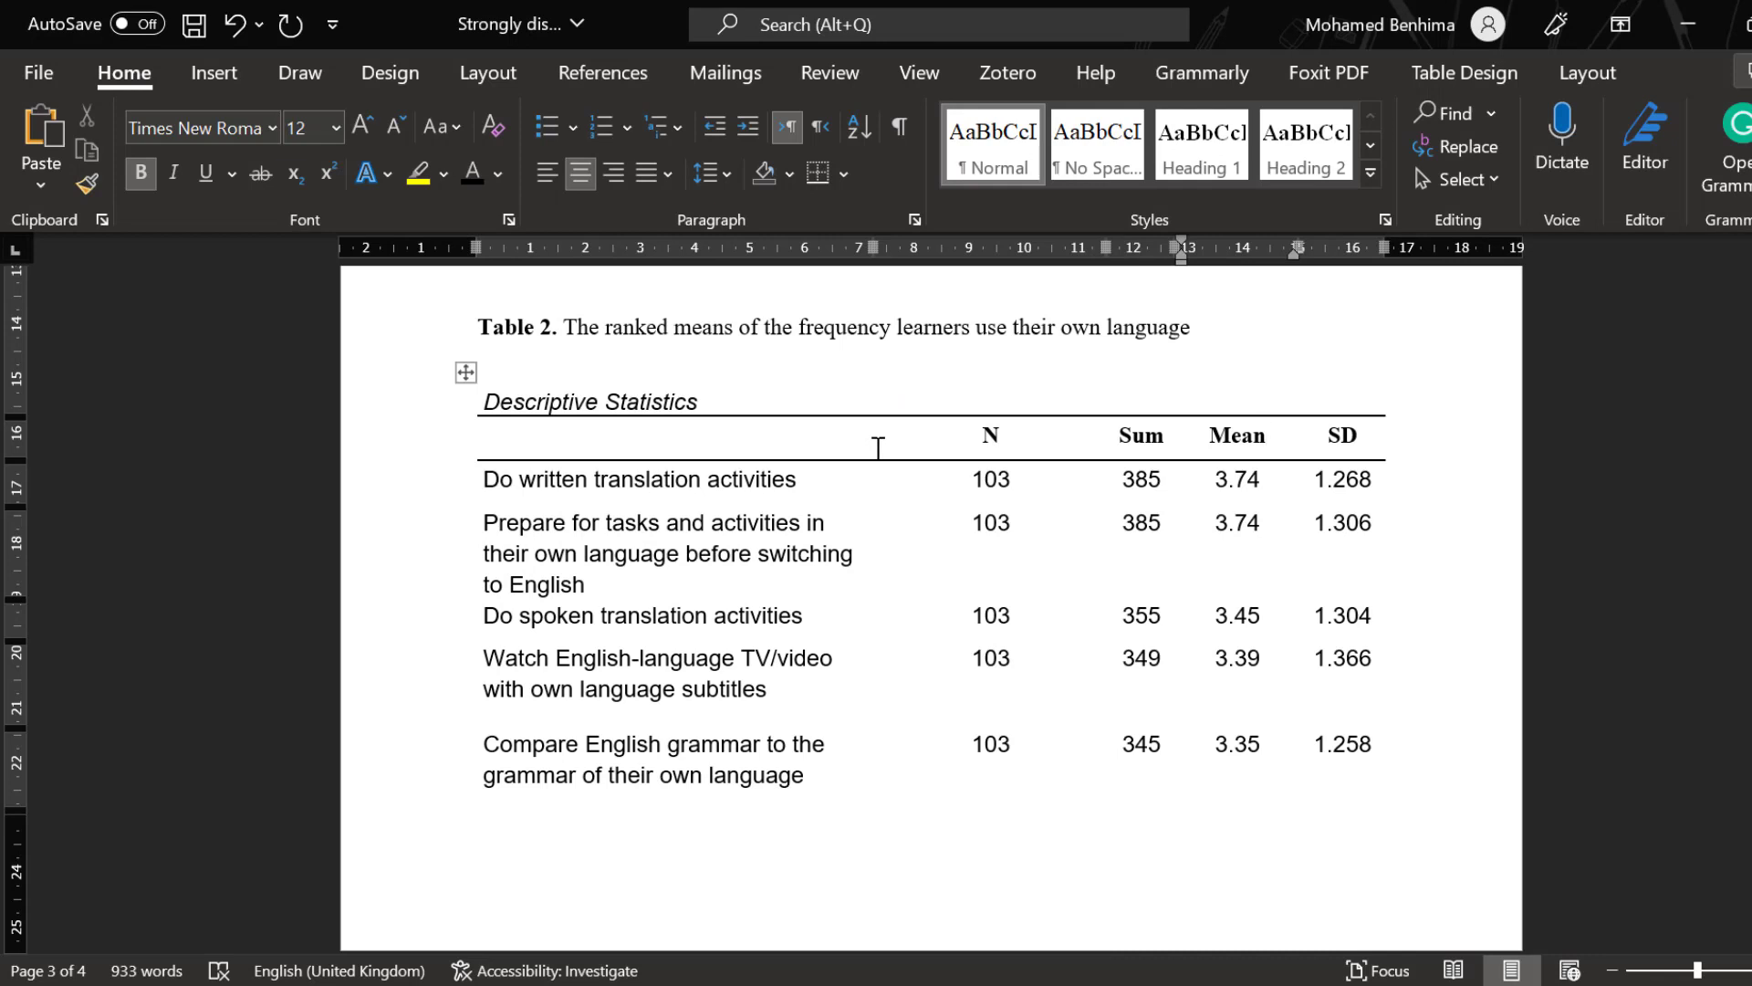
left_click_drag(874, 447, 1036, 452)
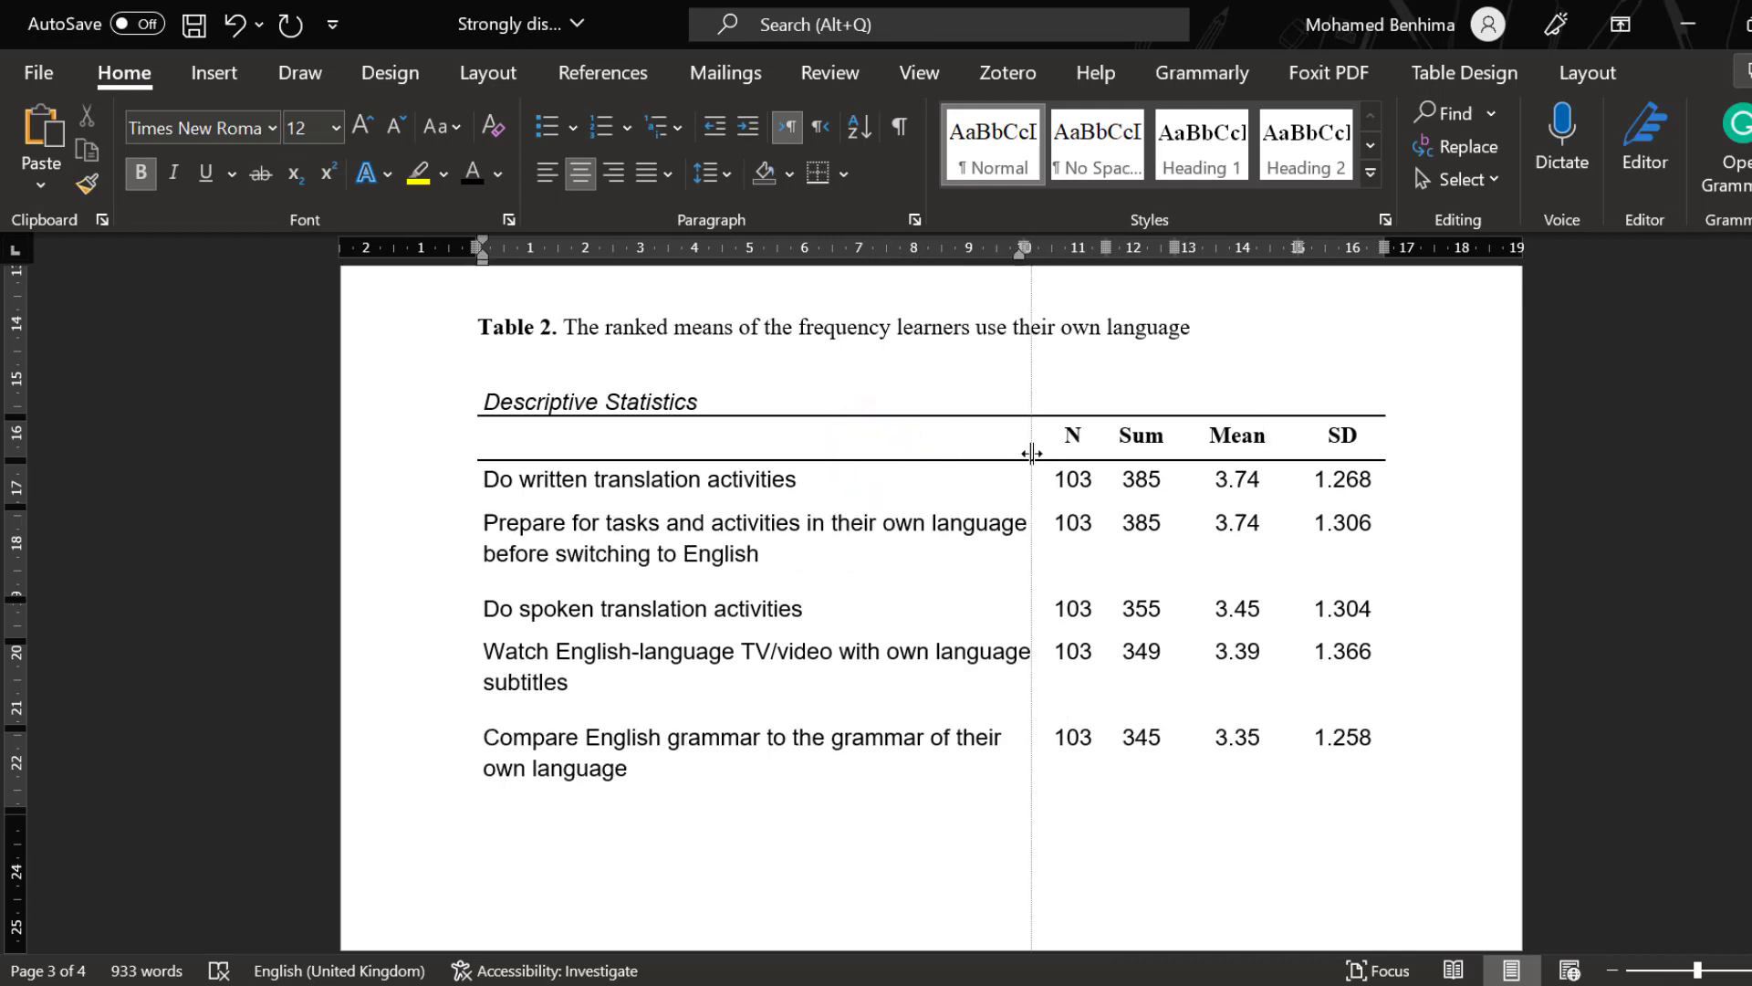
left_click_drag(1032, 454, 949, 454)
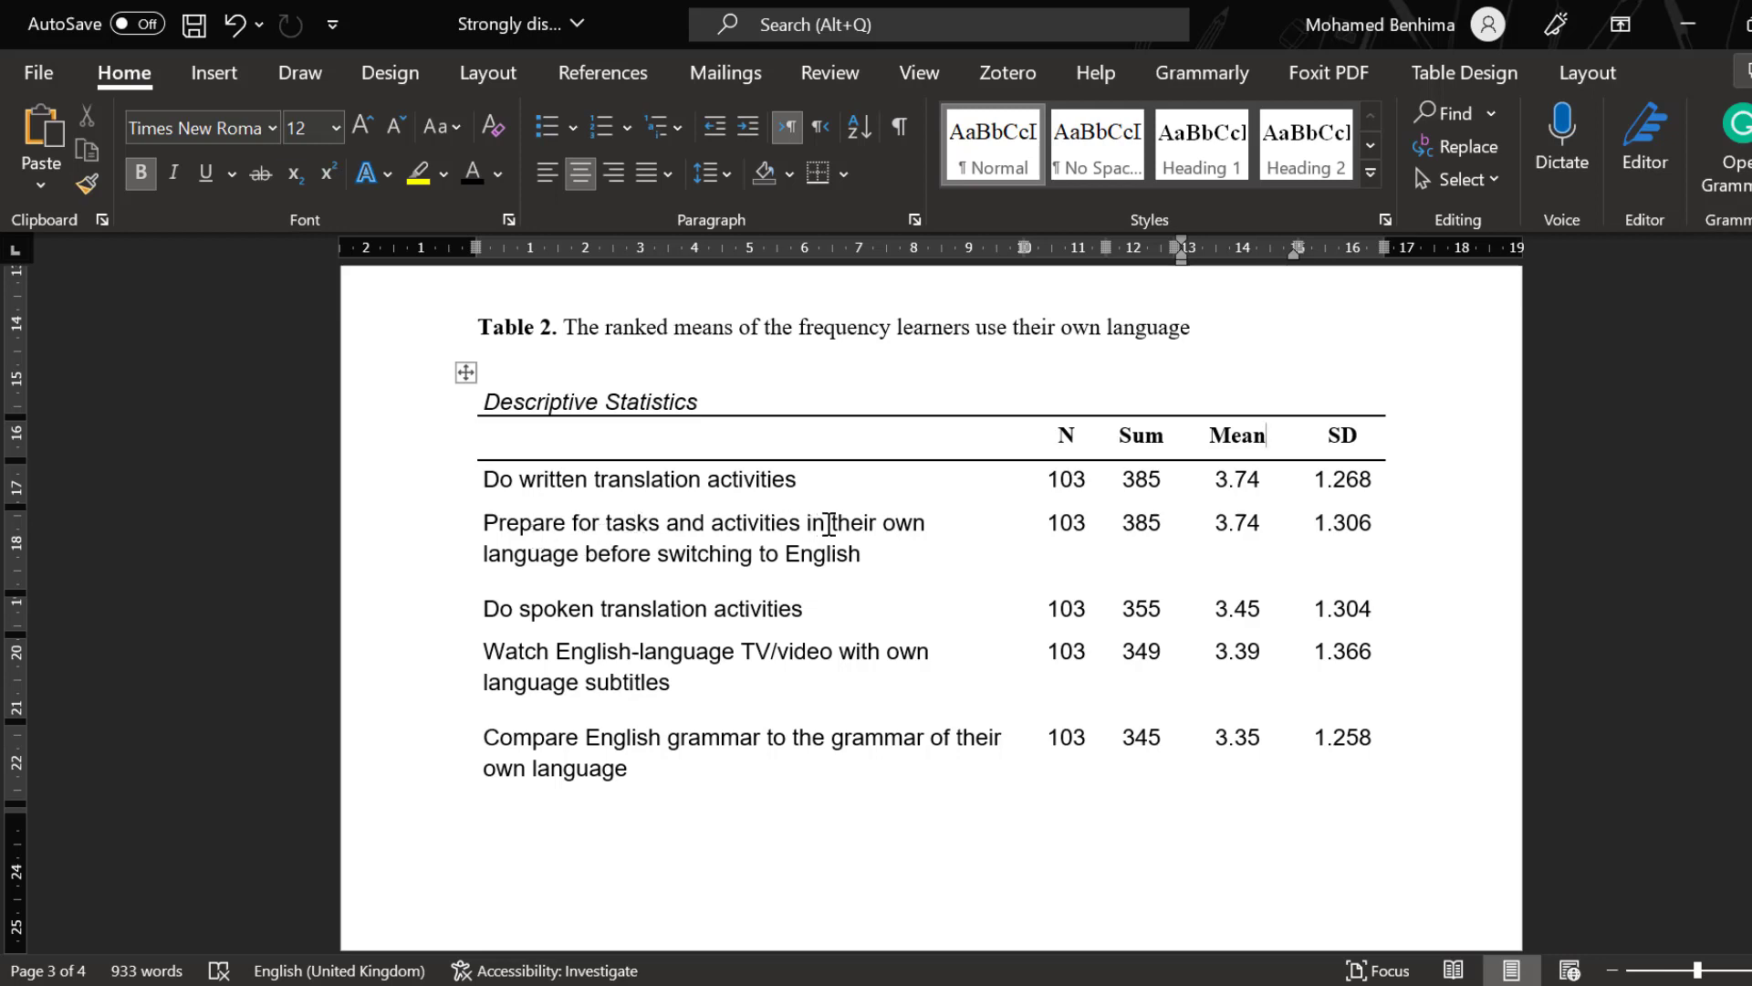
- Drag the row border above 'I try to exclude own-language use' upward to close the gap
left_click_drag(1224, 481, 1259, 481)
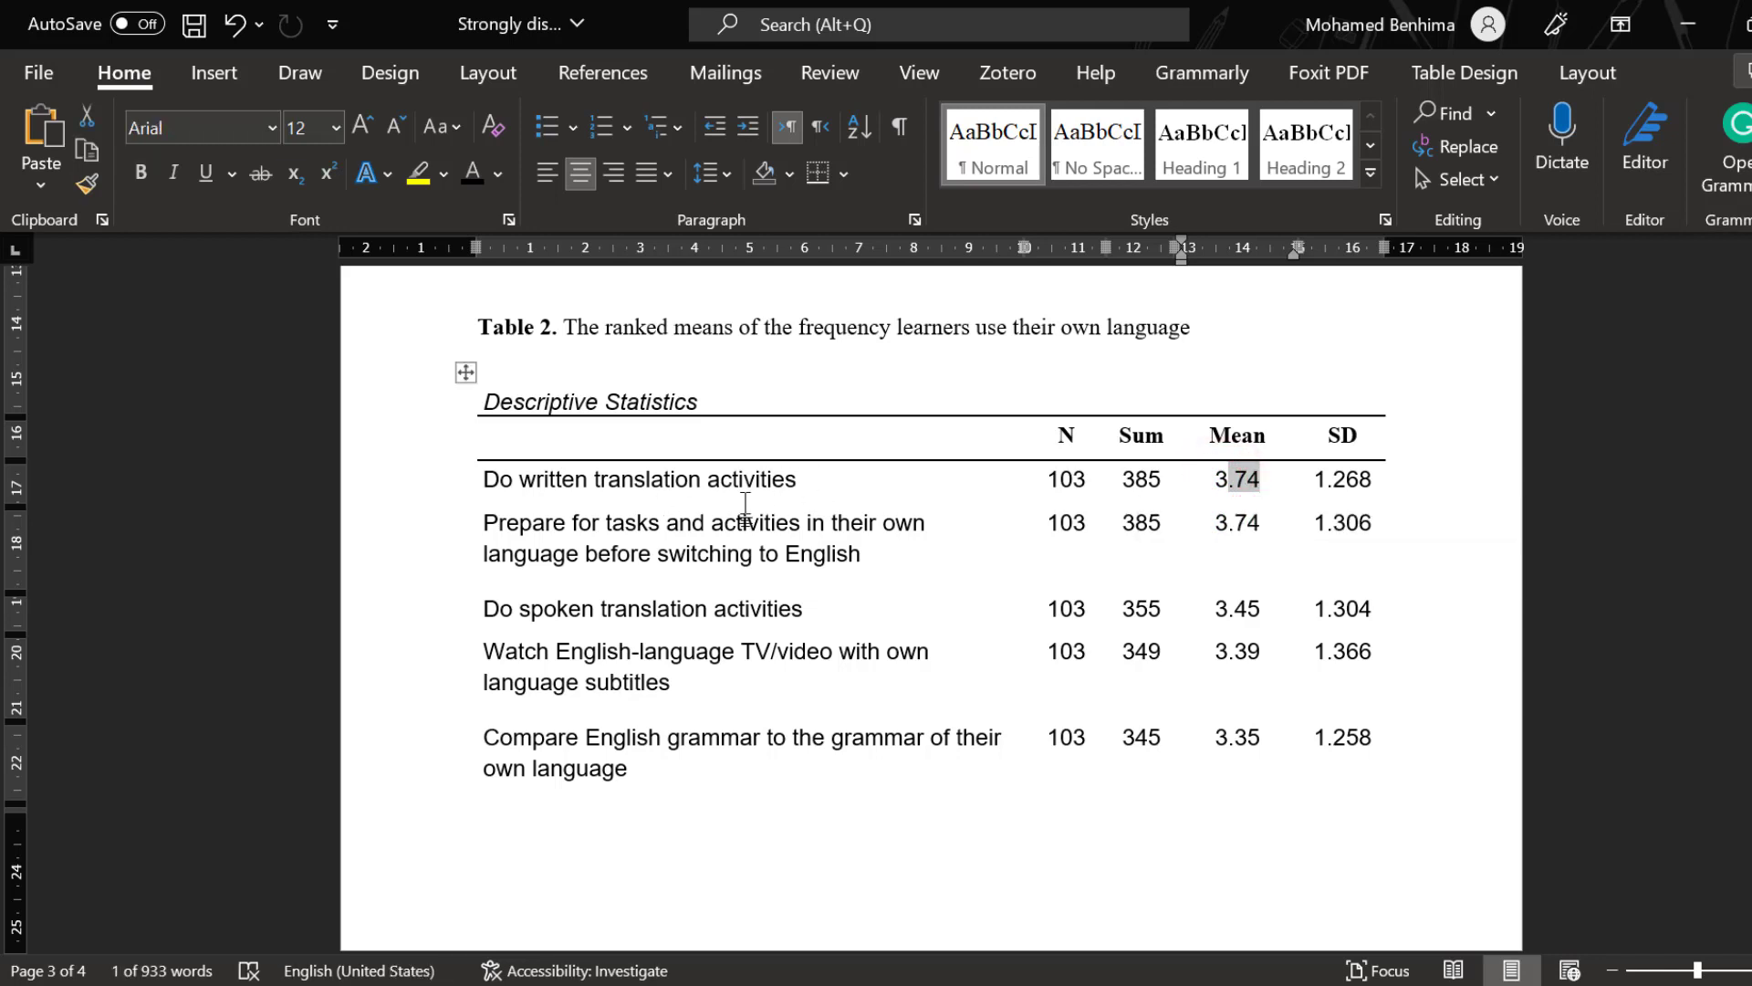
scroll(1169, 500, "down", 8)
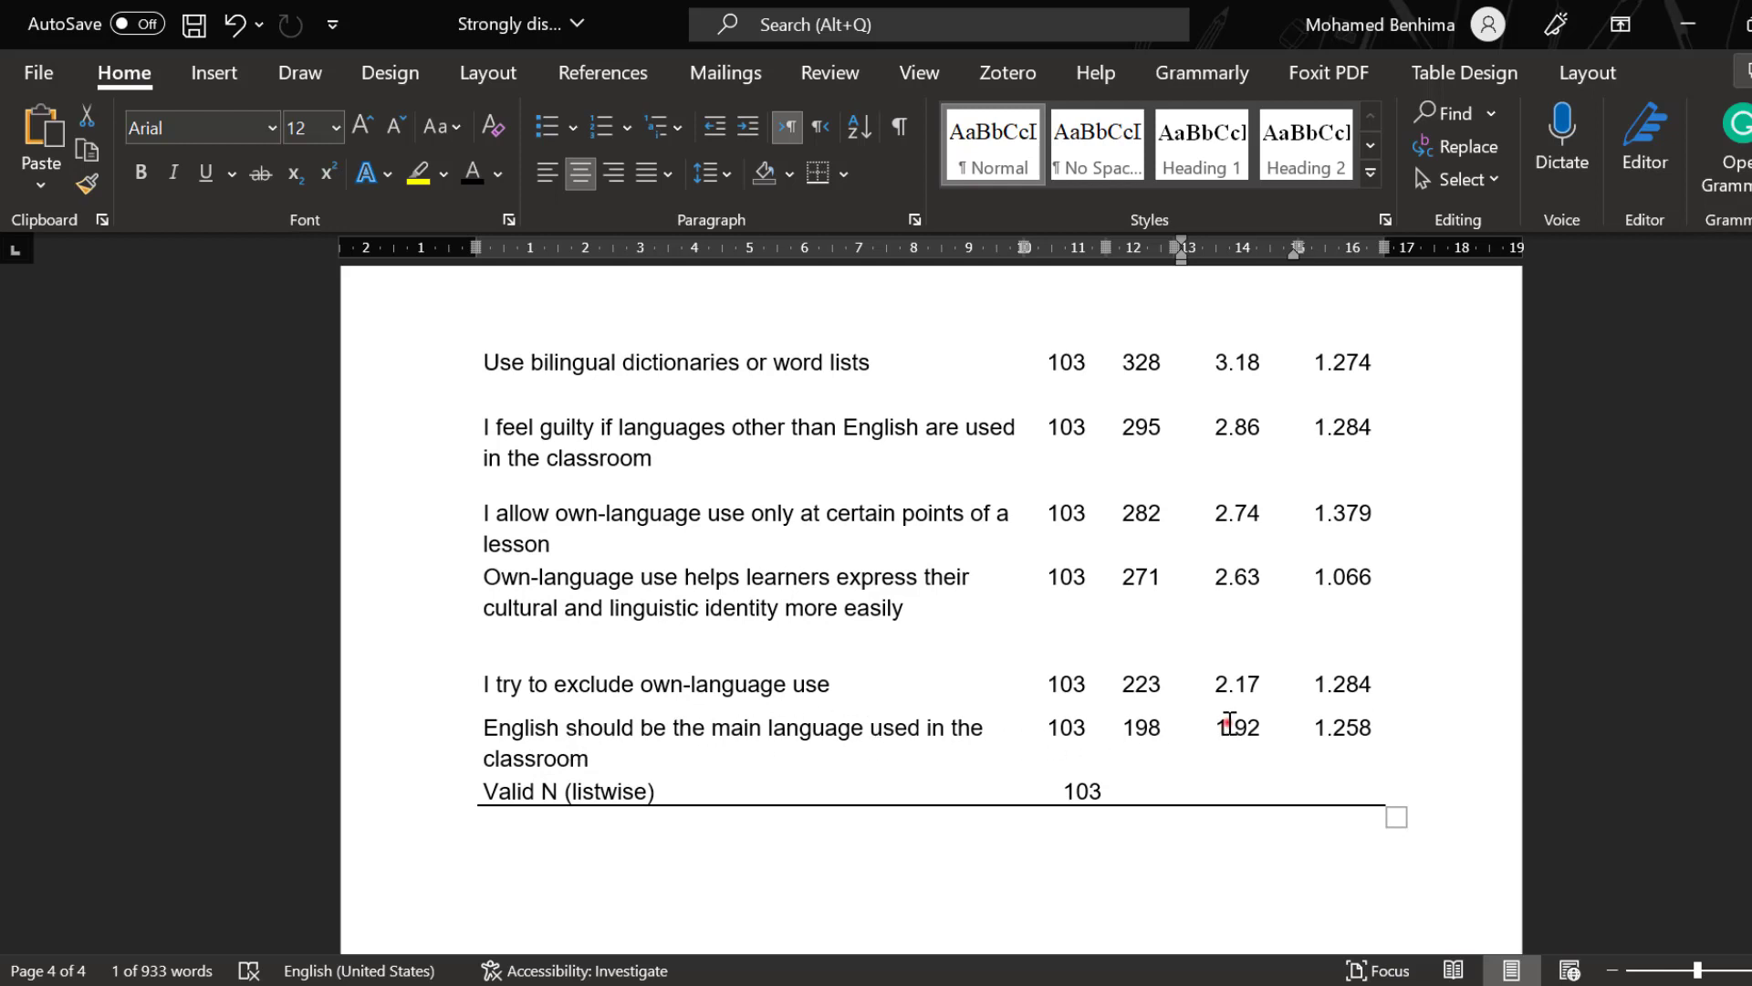
left_click_drag(1229, 722, 1247, 726)
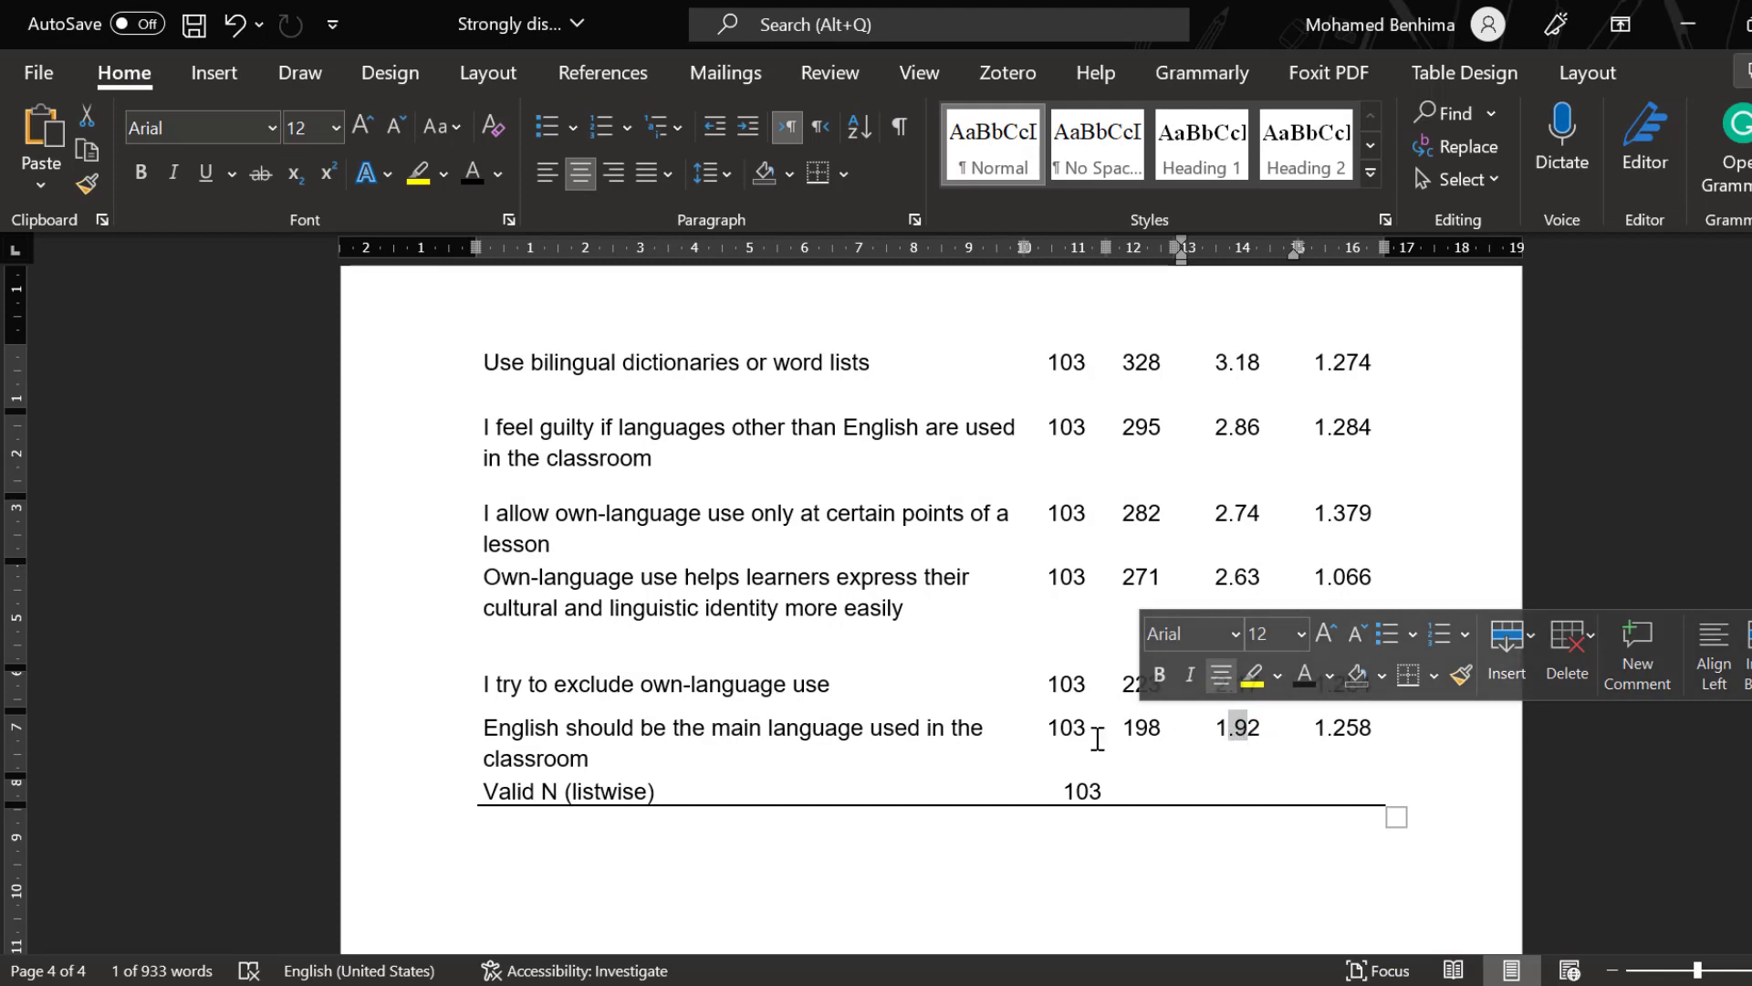
left_click(752, 659)
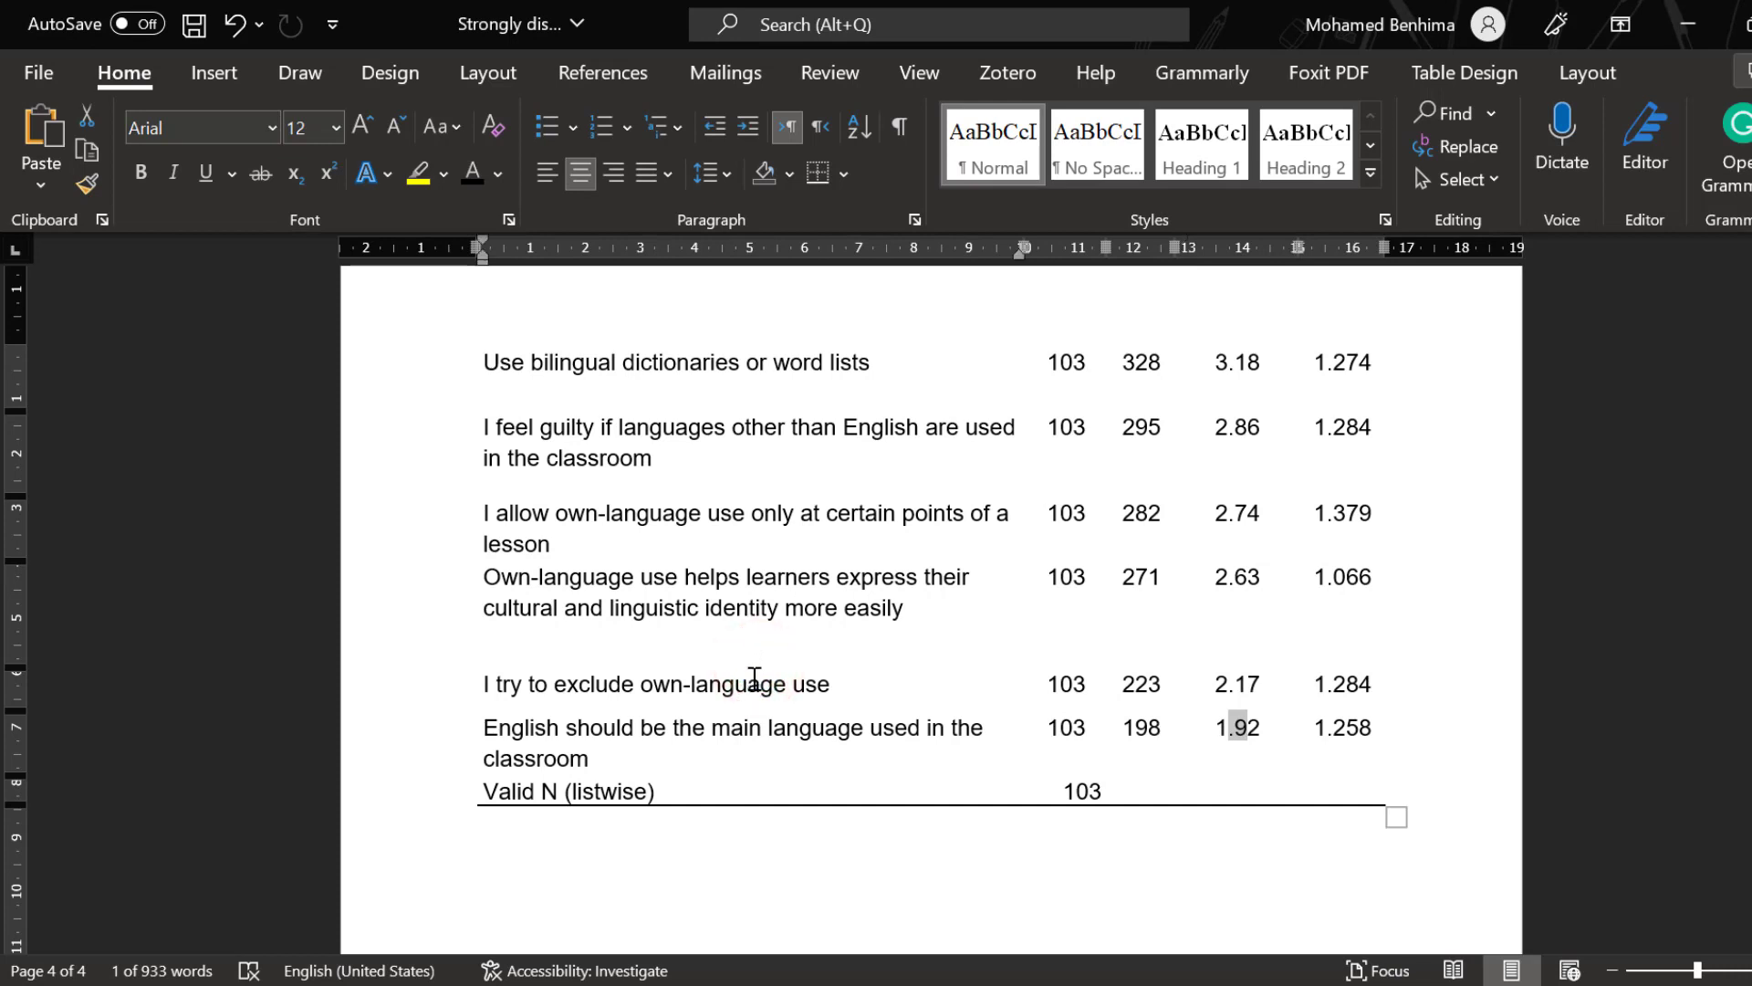
left_click_drag(752, 667, 752, 624)
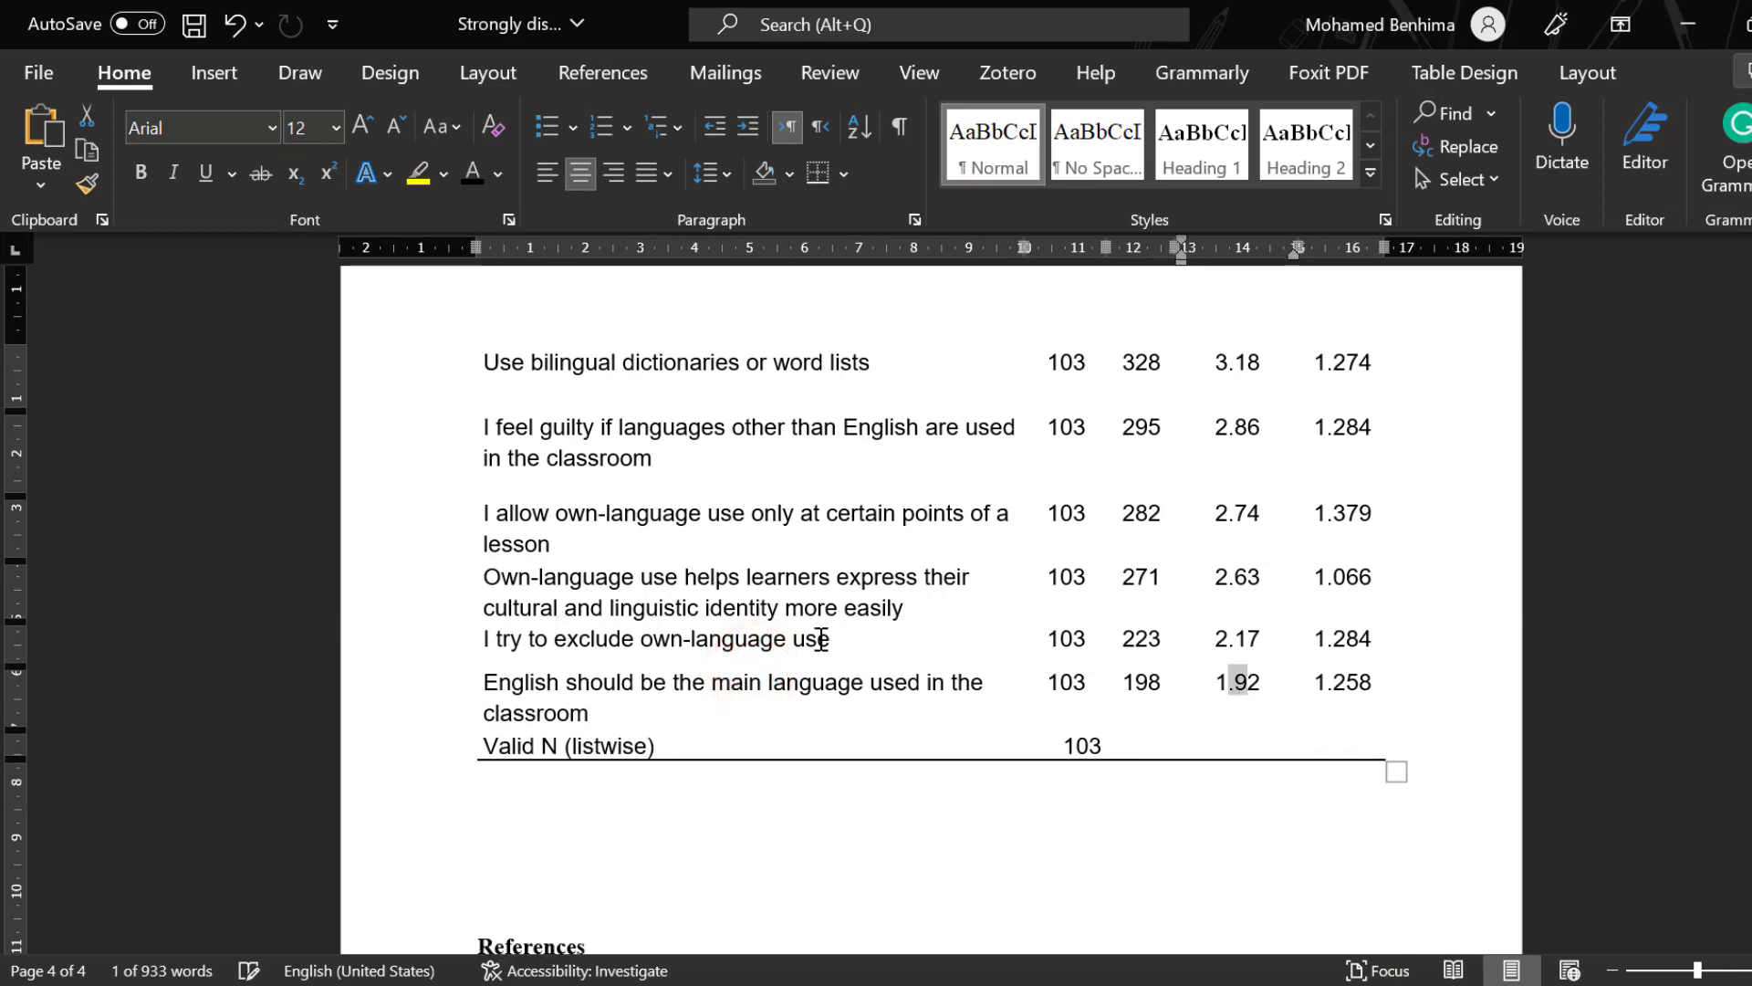
scroll(1129, 593, "up", 8)
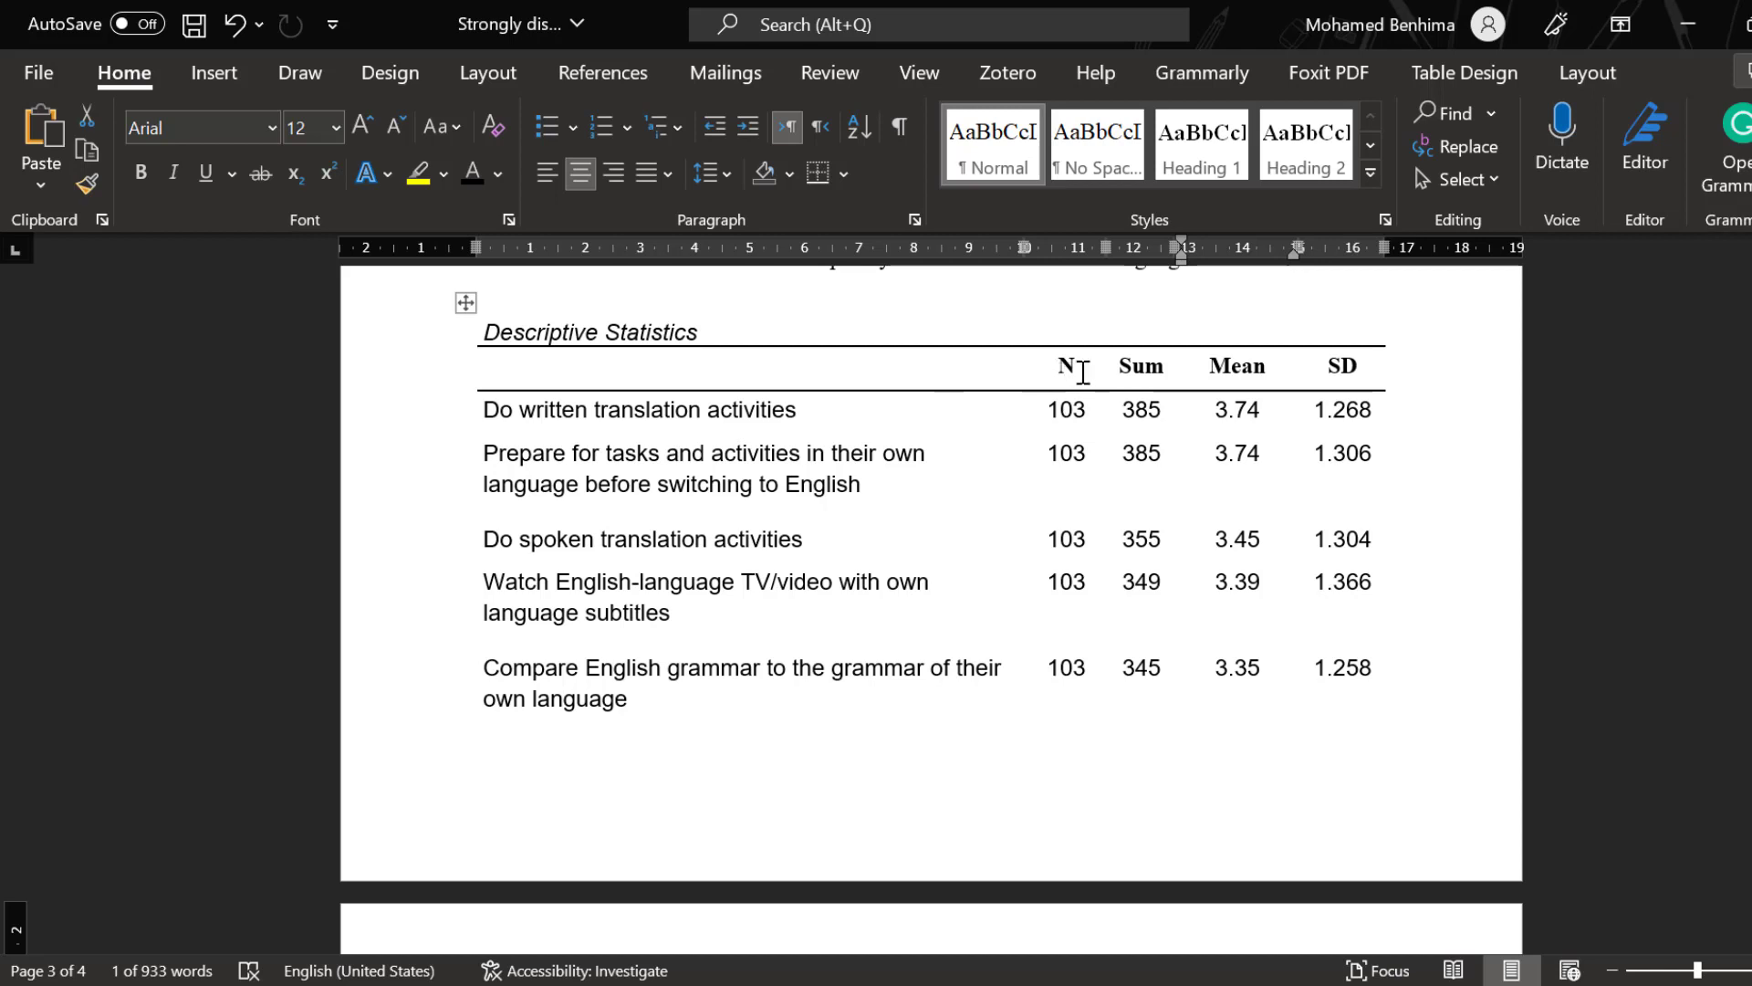
left_click_drag(1079, 408, 1072, 645)
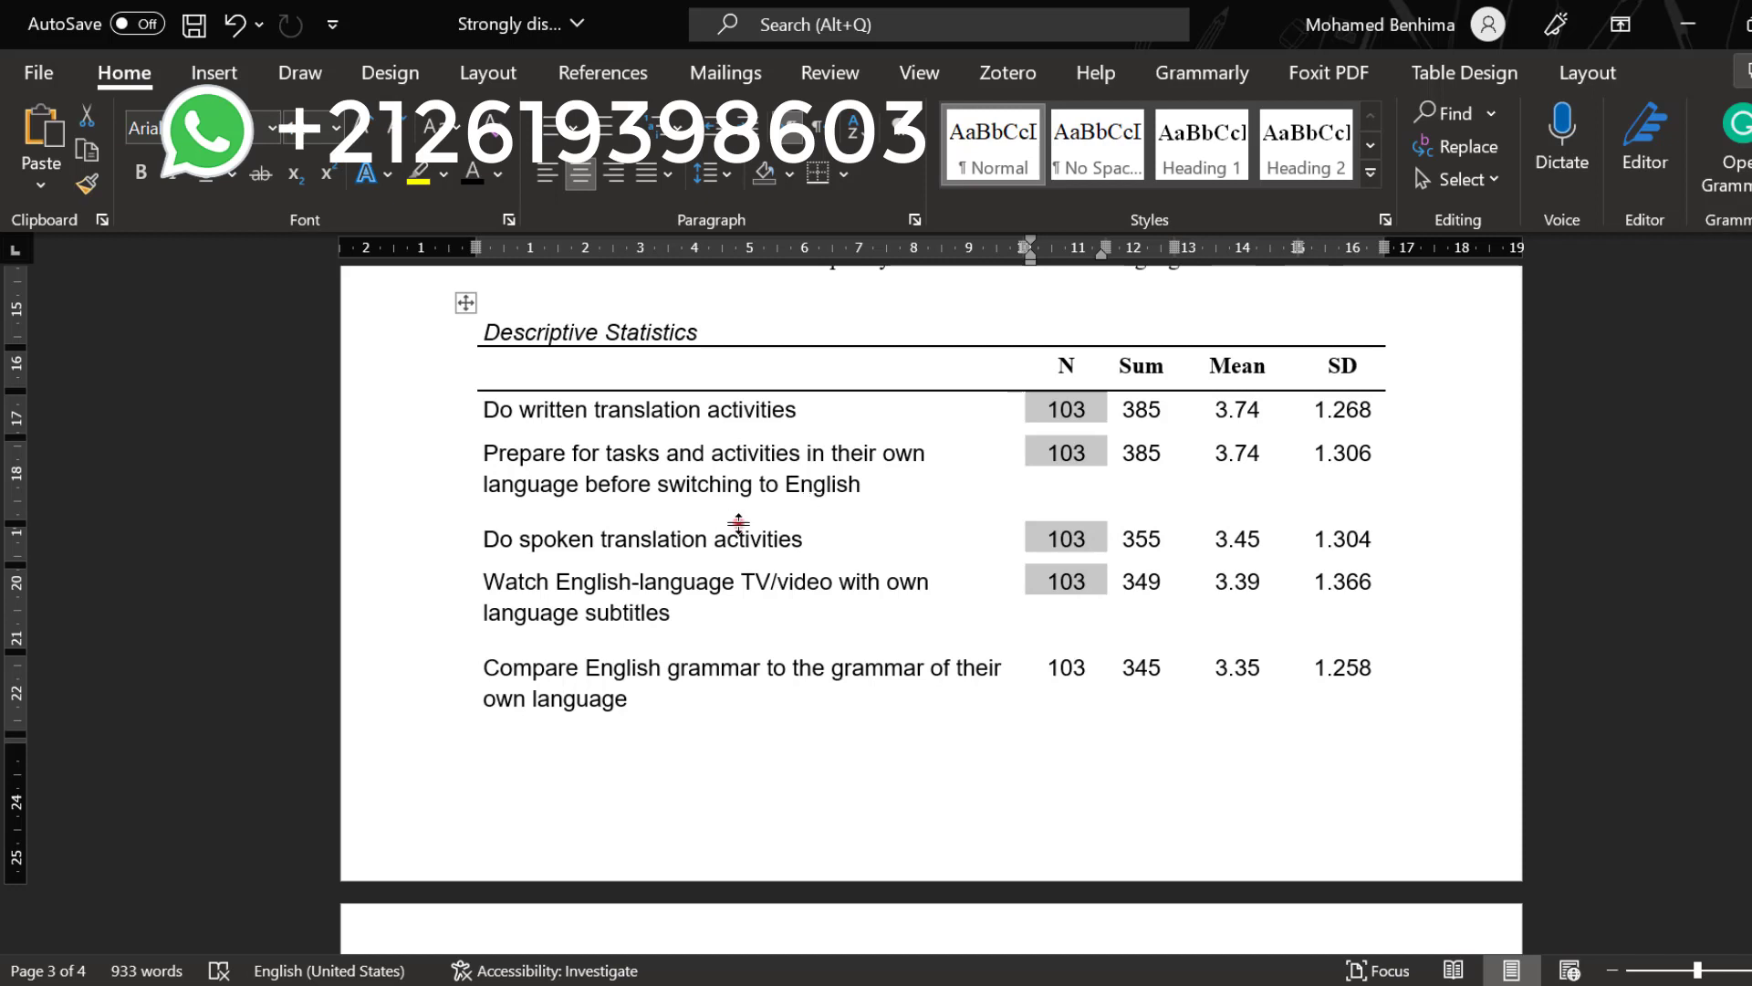
- Pull up the row border above 'Do spoken translation activities' and check Table 2's spacing
left_click_drag(738, 522, 736, 503)
left_click(1067, 577)
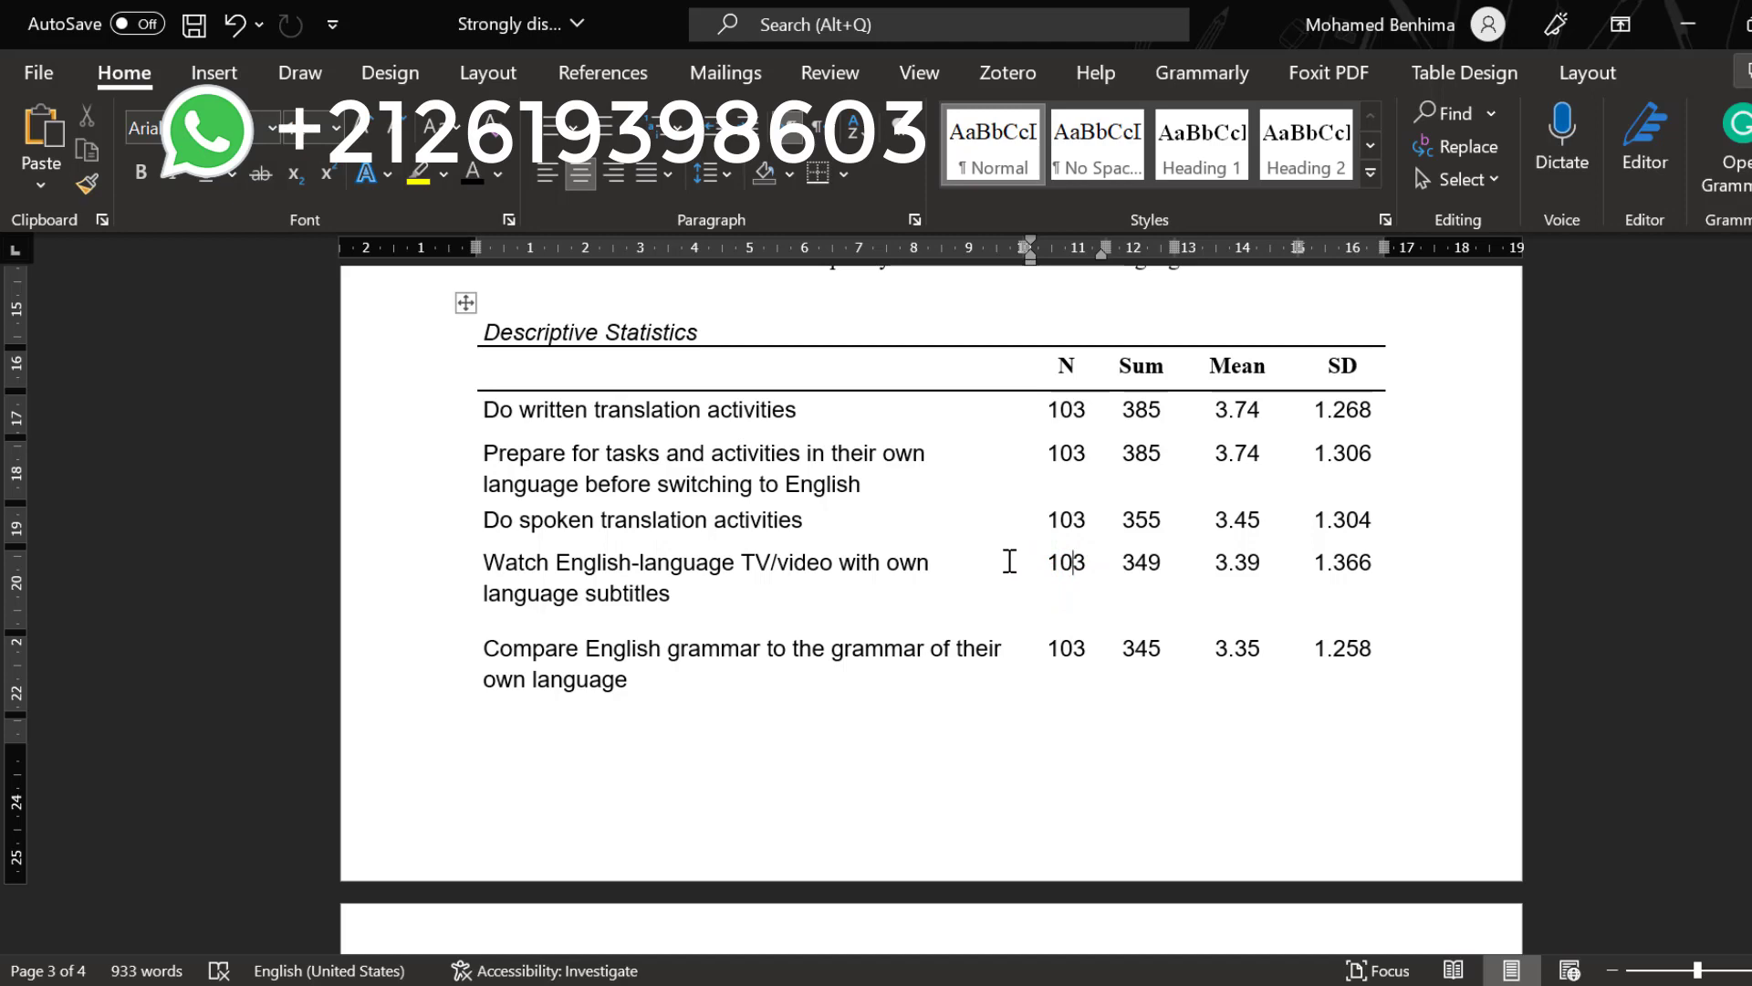
scroll(1010, 561, "down", 5)
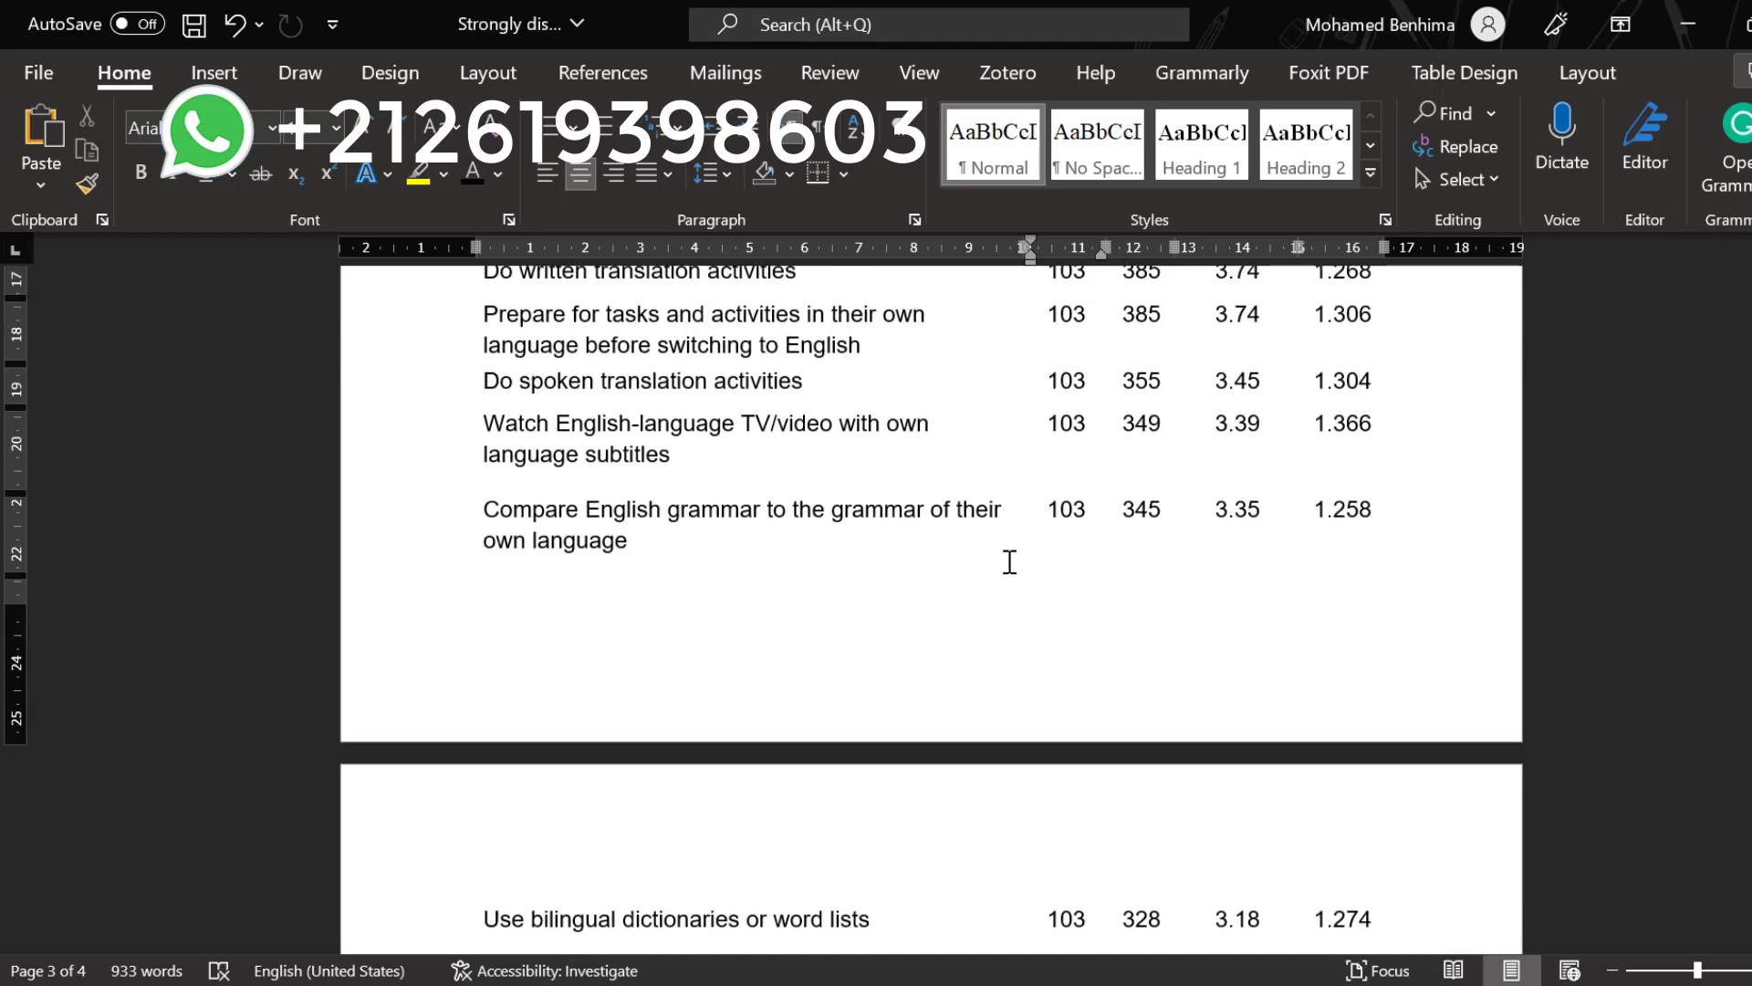
scroll(1009, 561, "down", 1)
scroll(1009, 562, "up", 8)
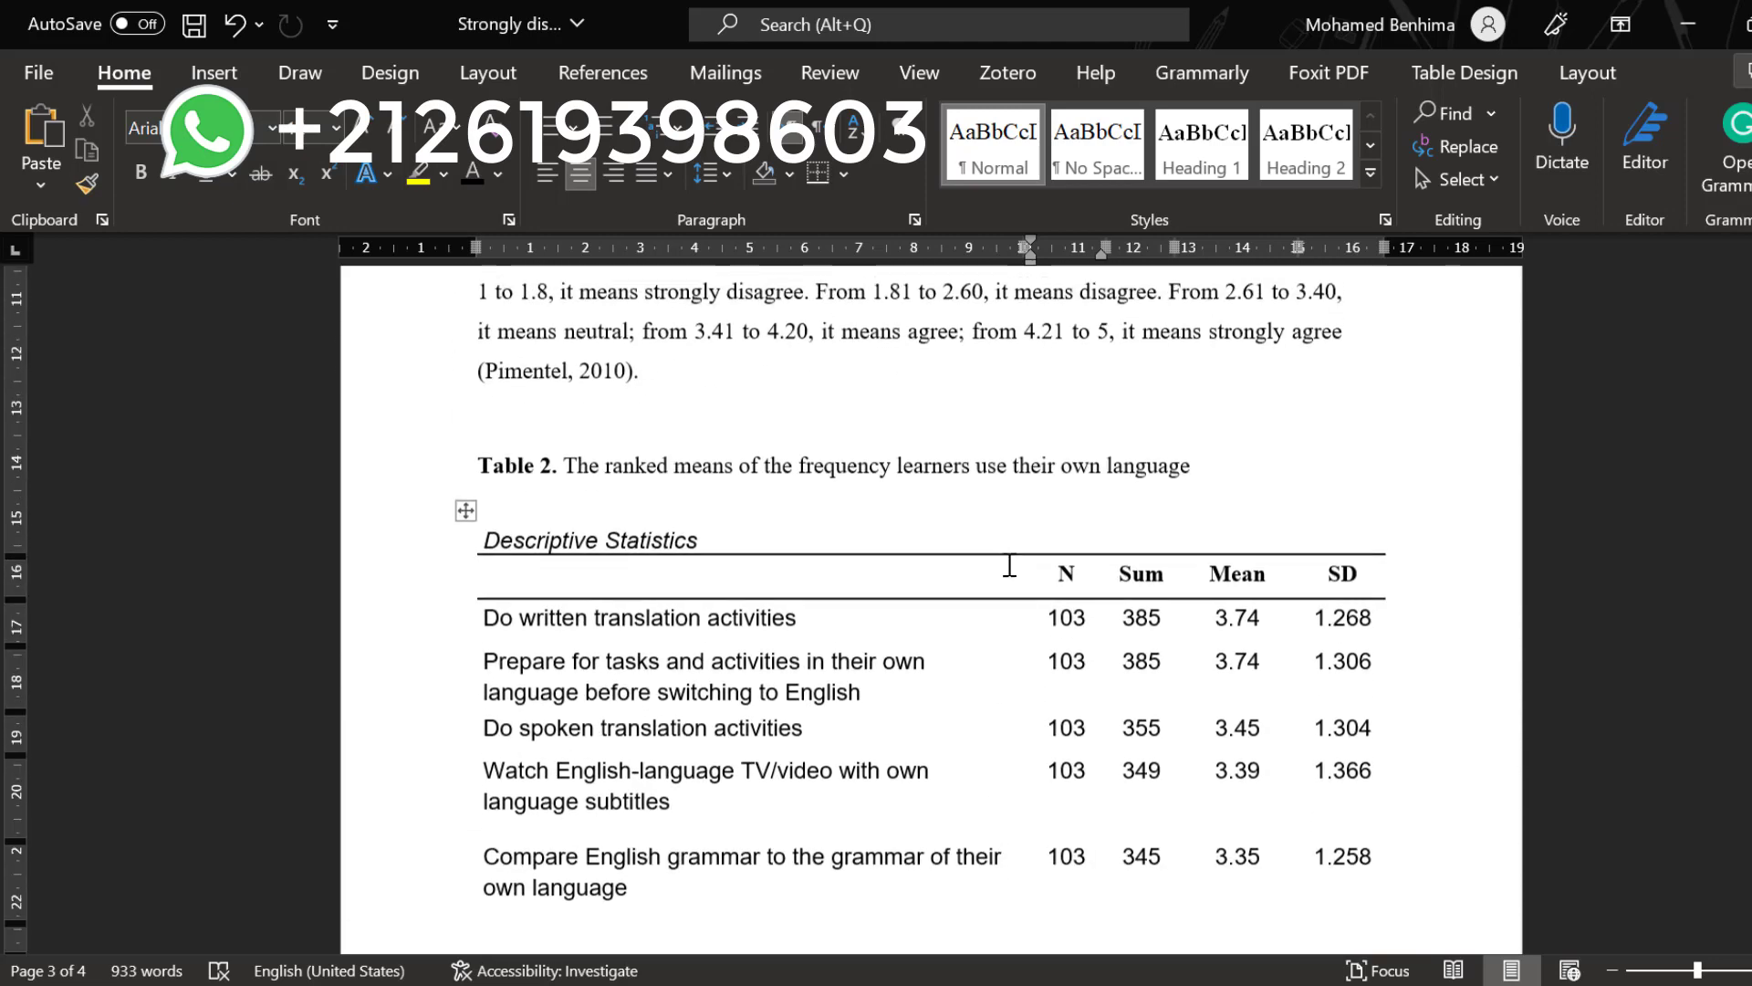
scroll(1011, 564, "down", 5)
scroll(1011, 564, "down", 9)
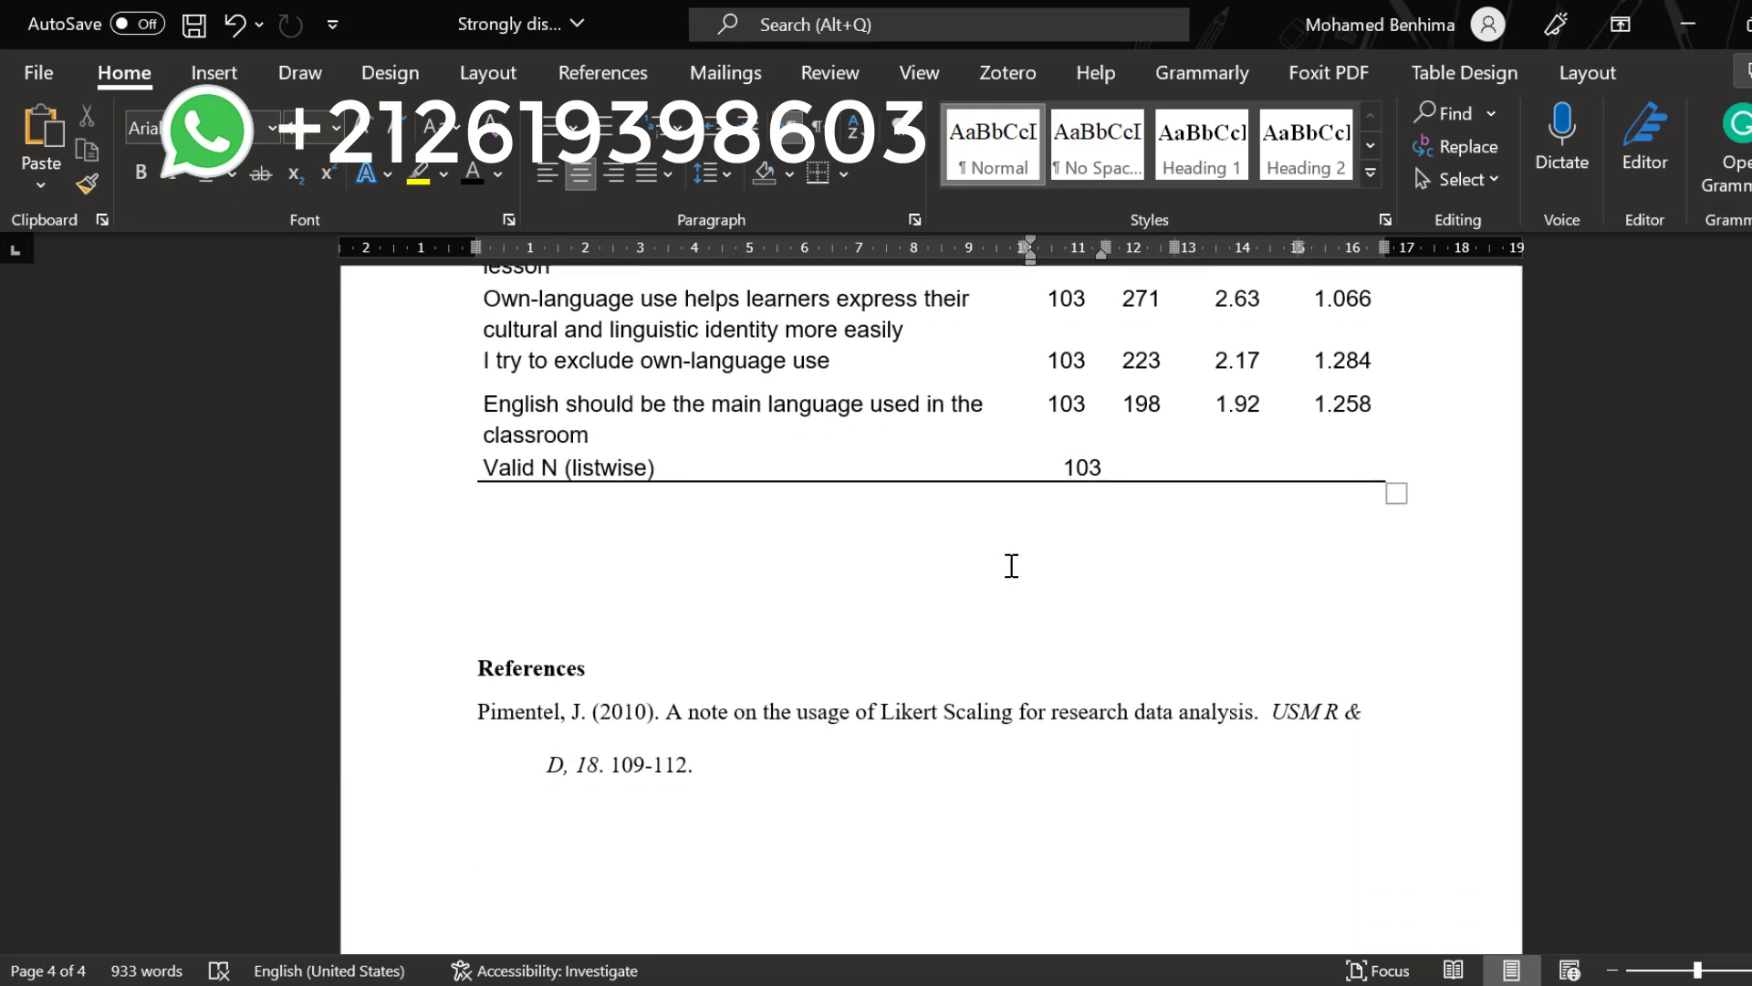
scroll(1011, 566, "up", 10)
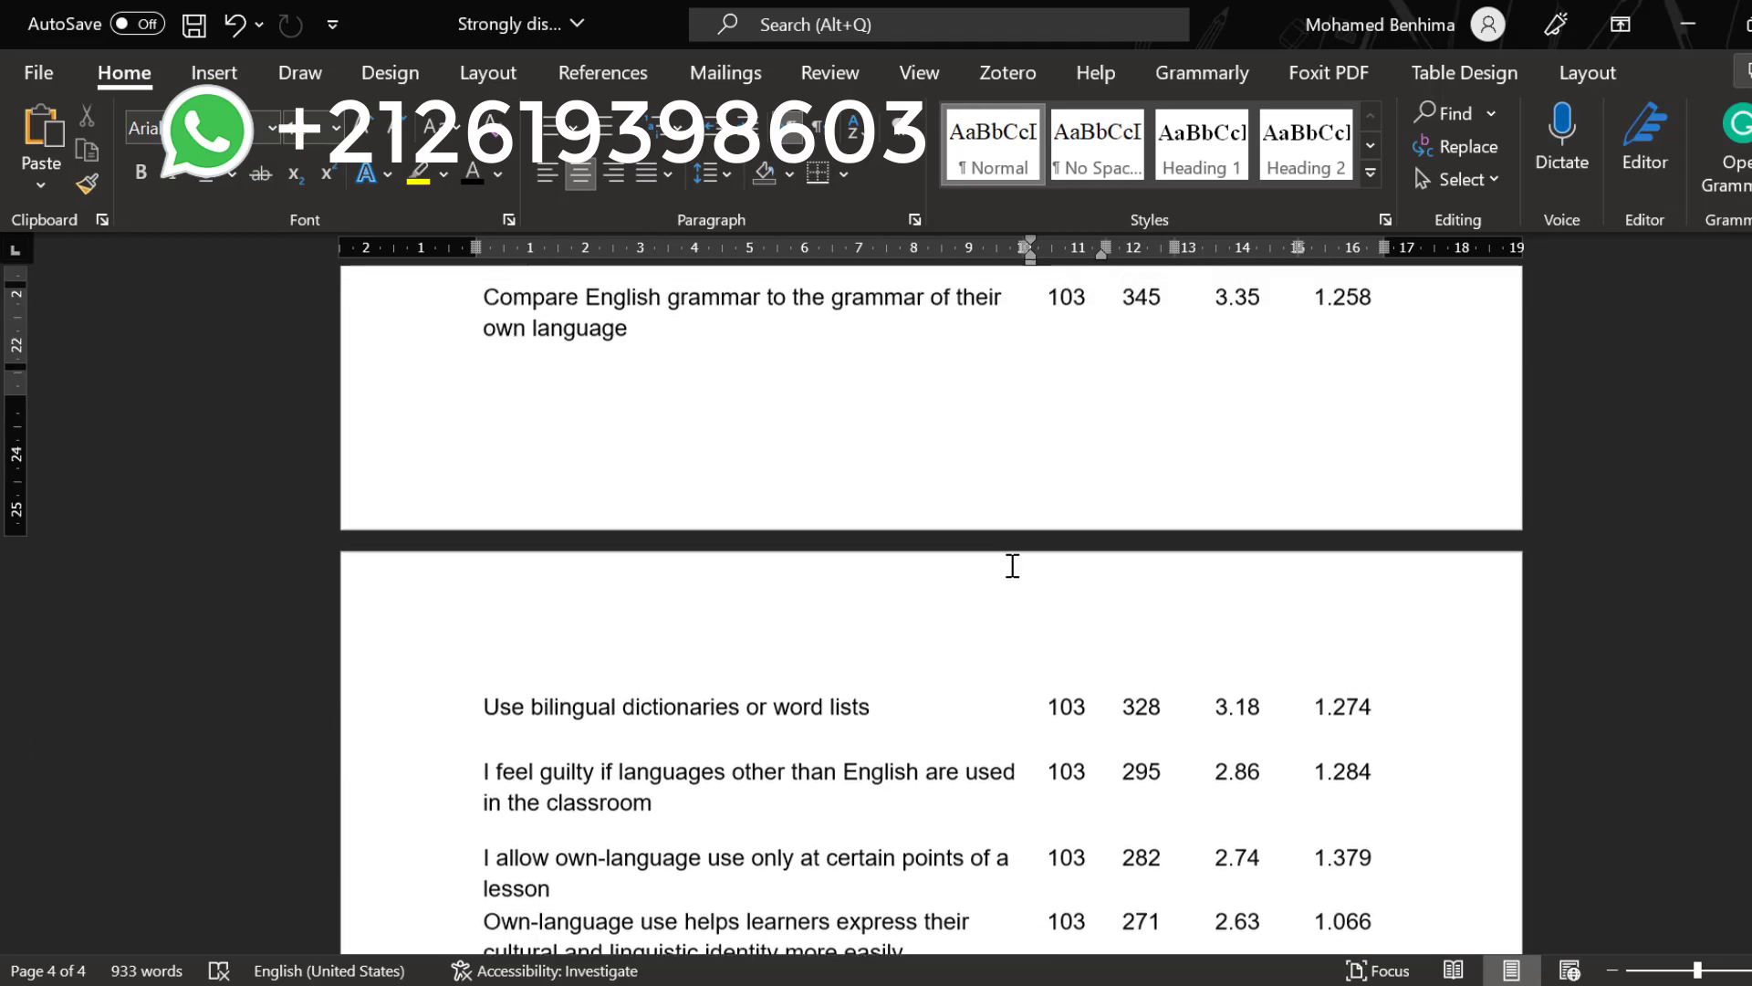